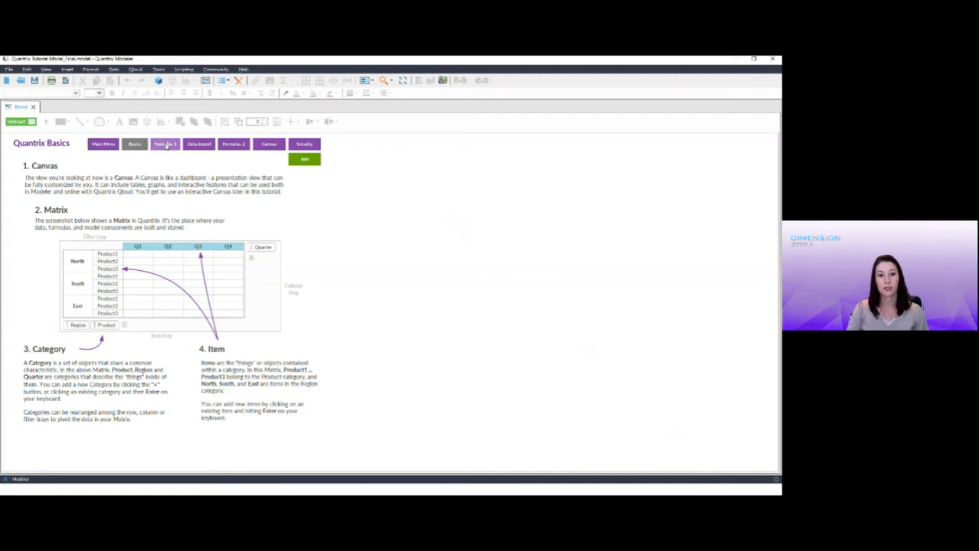
Visit the Formulas 1 and Data Import lessons through the canvas navigation and return to the Main Menu
click(166, 144)
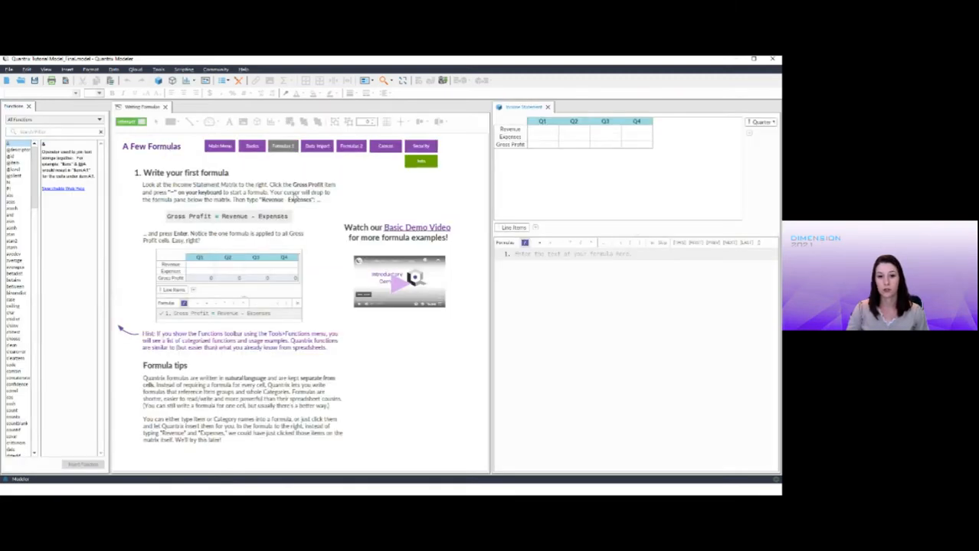
click(318, 146)
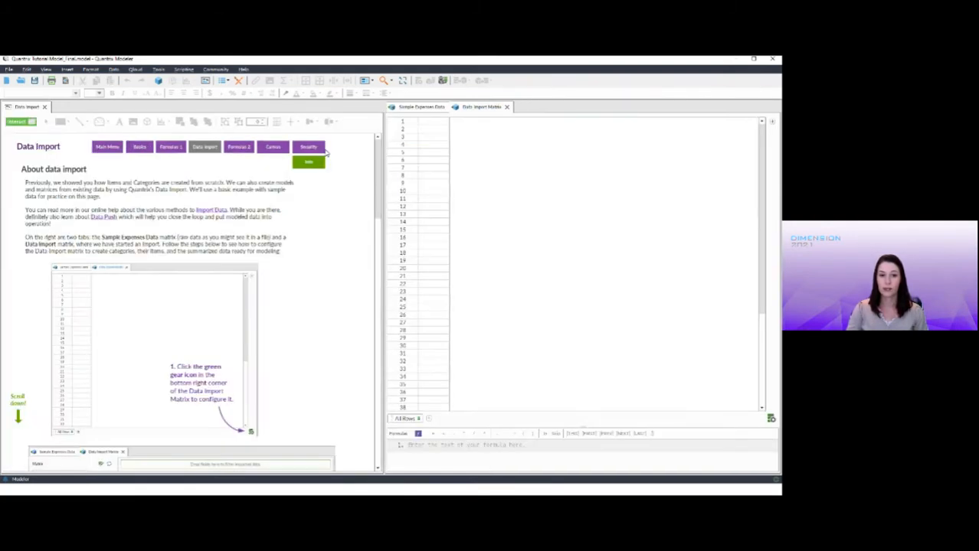
click(107, 147)
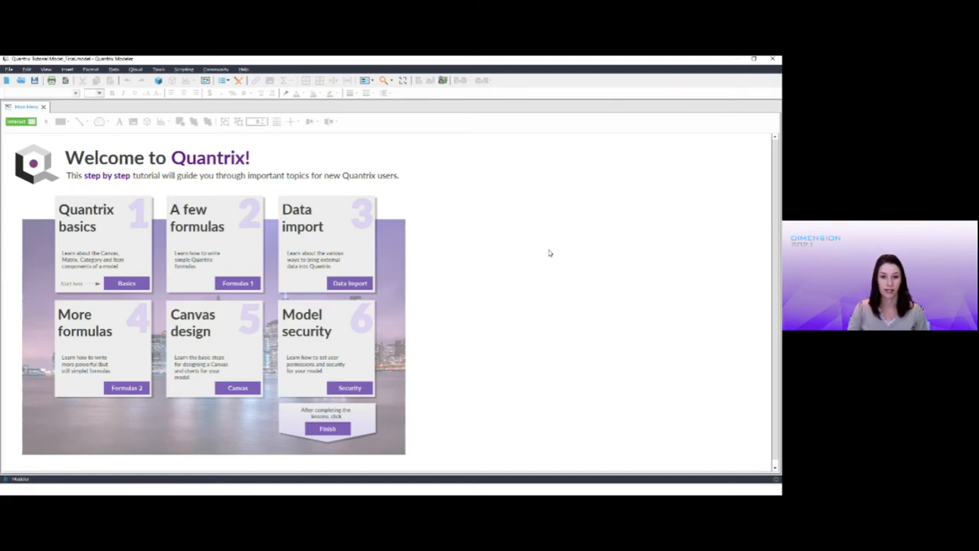
Switch to the Formulas 1 perspective and review the model's list of saved perspectives
click(371, 81)
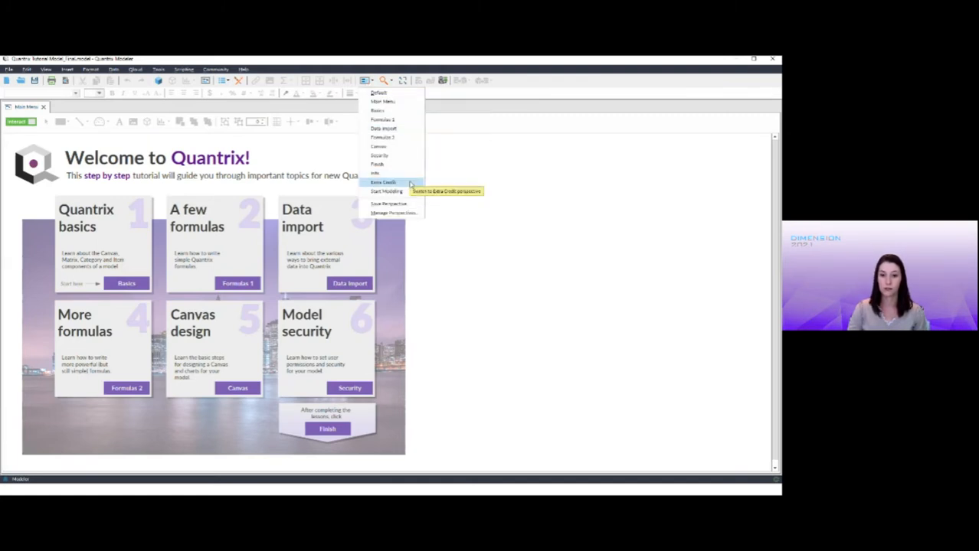
click(403, 124)
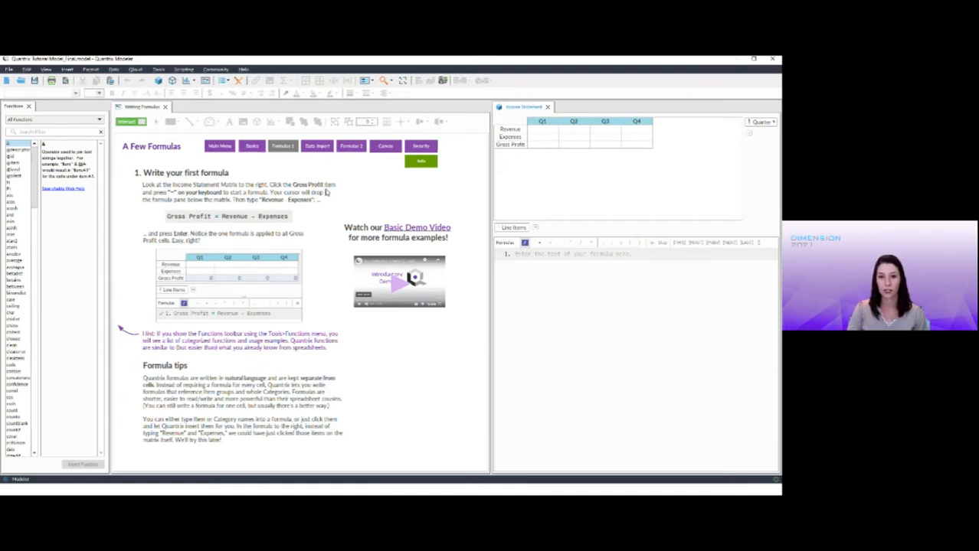
click(370, 83)
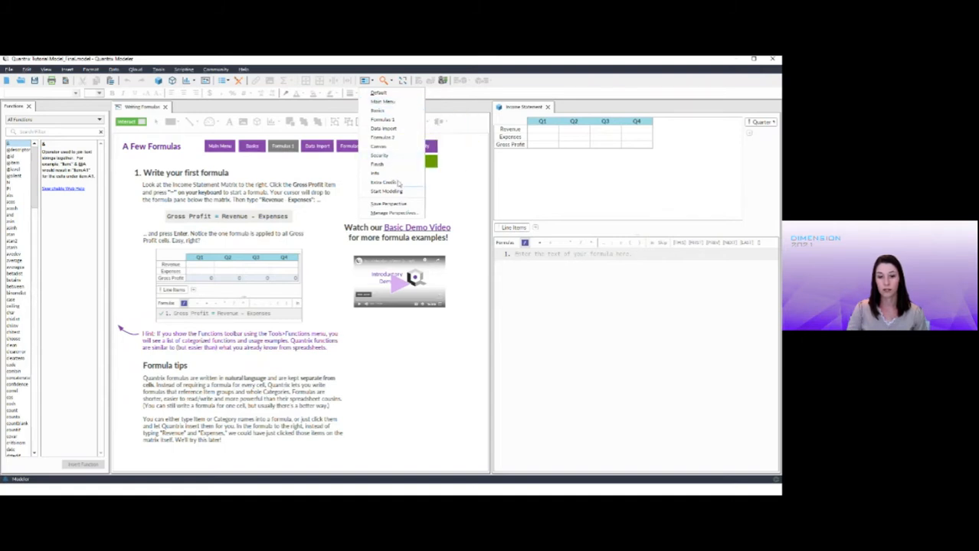
click(479, 201)
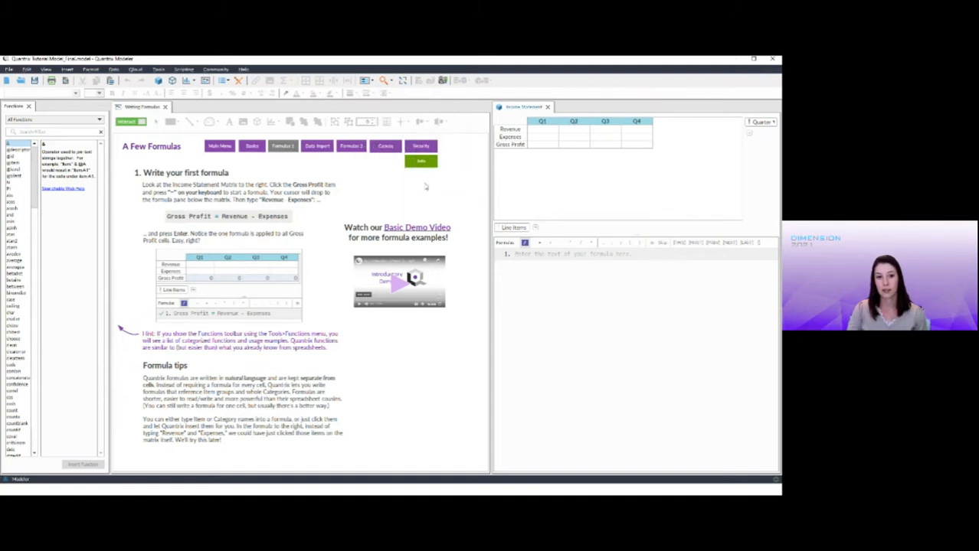
Return to the Main Menu canvas and open the Script Manager
click(190, 70)
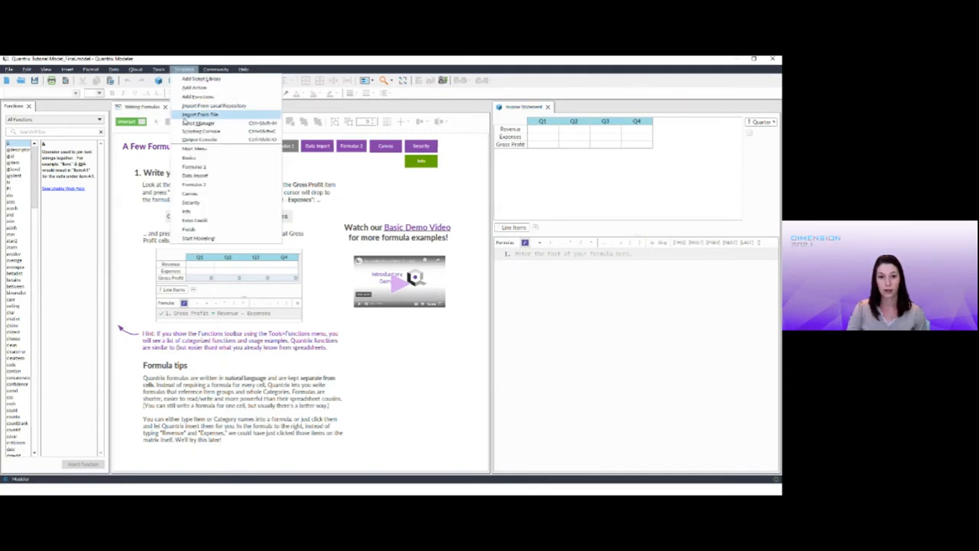
click(153, 144)
click(209, 150)
click(184, 69)
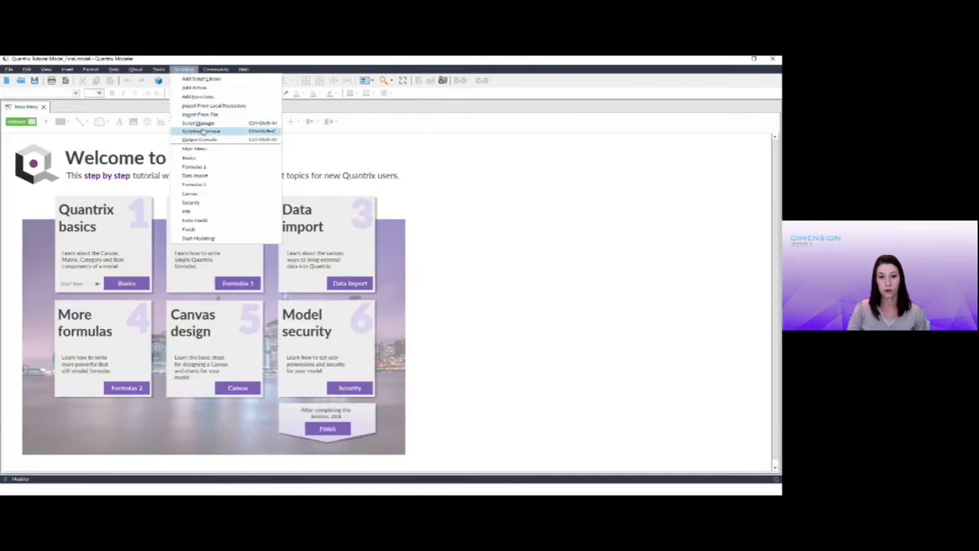
click(199, 123)
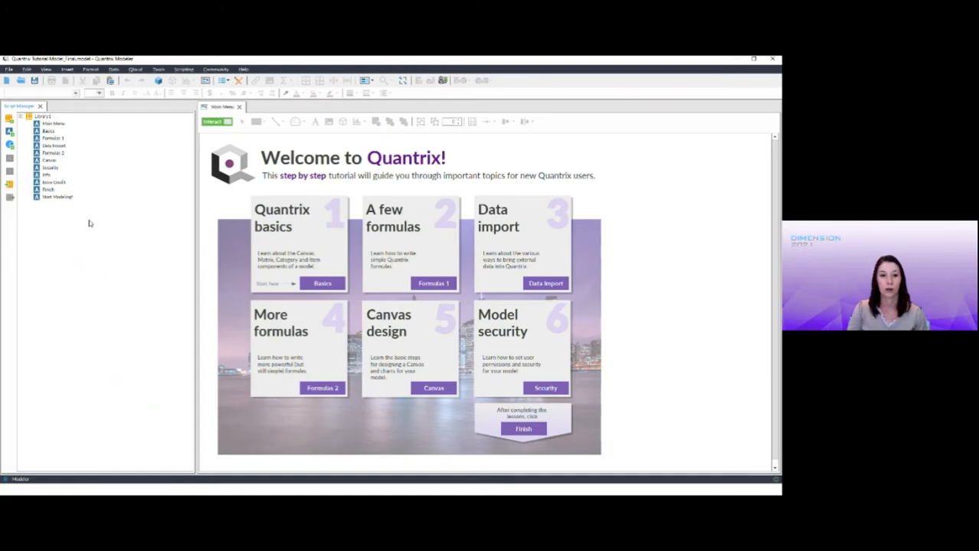
Open the Basics action's script, compare its openPerspective name with the saved perspectives, and close the script
click(48, 132)
double_click(48, 131)
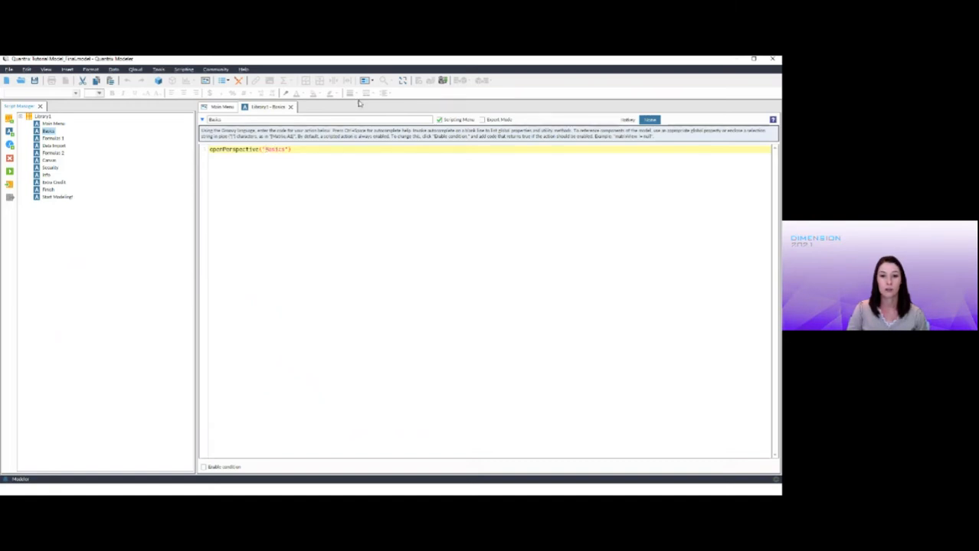
click(371, 81)
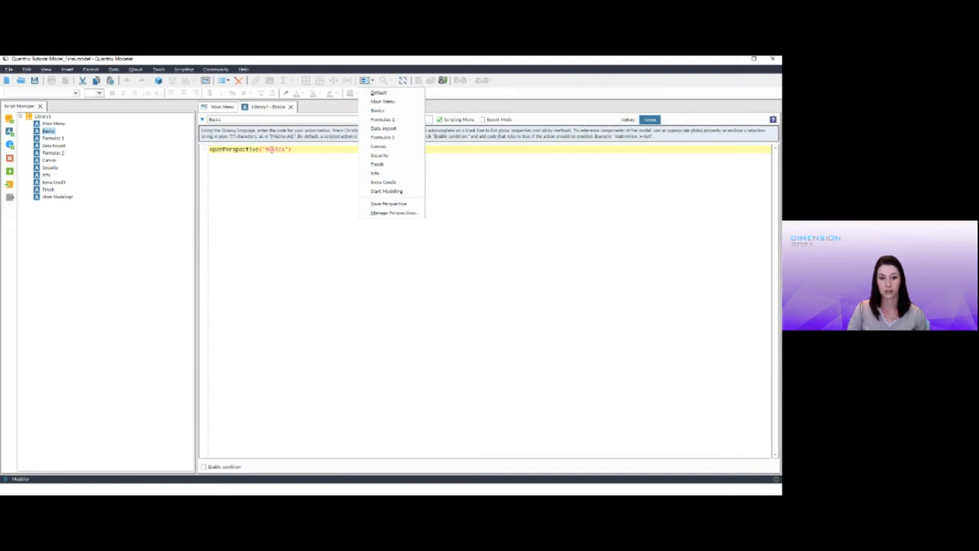
click(298, 152)
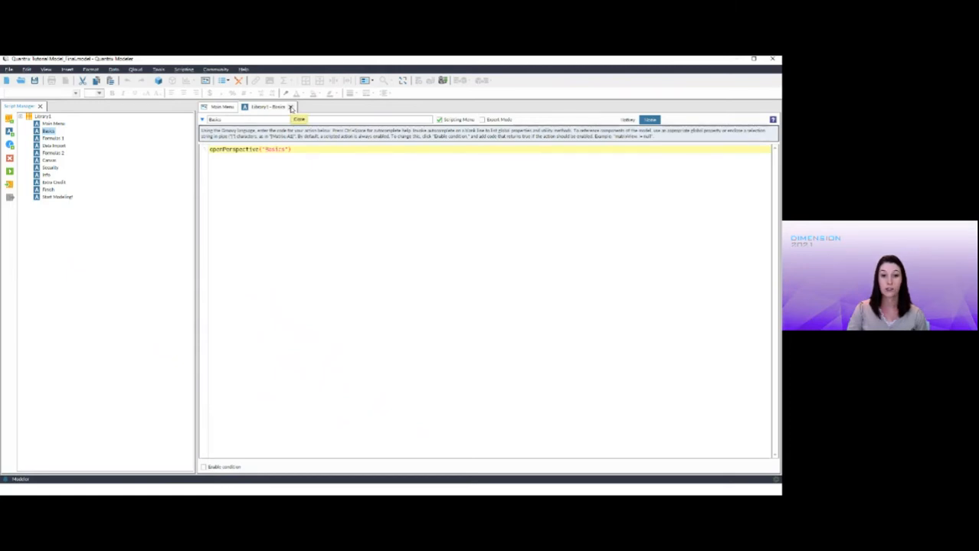
click(290, 107)
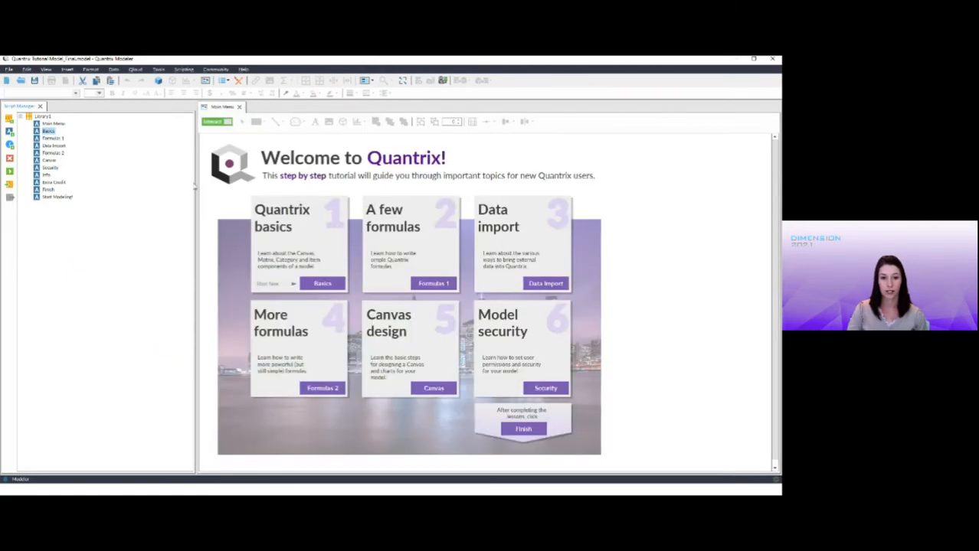
Put the Main Menu canvas in Layout mode and place the Basics action as a button in the blank area beside the lesson cards
drag(187, 184, 127, 184)
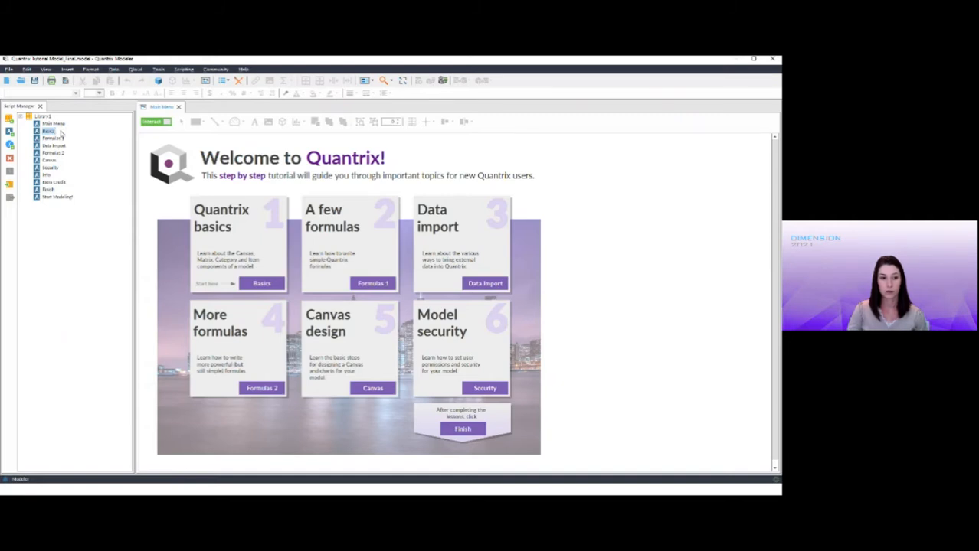
click(144, 124)
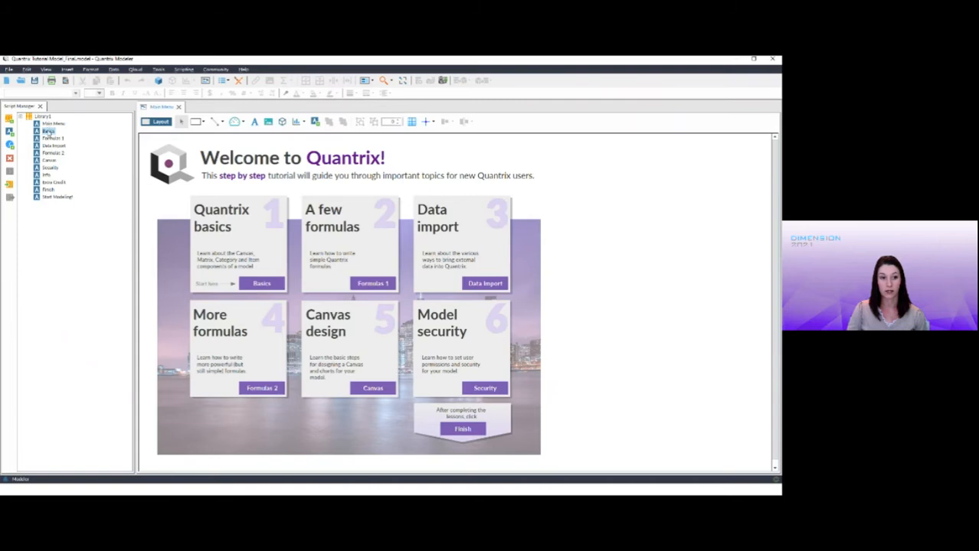
drag(48, 133, 589, 220)
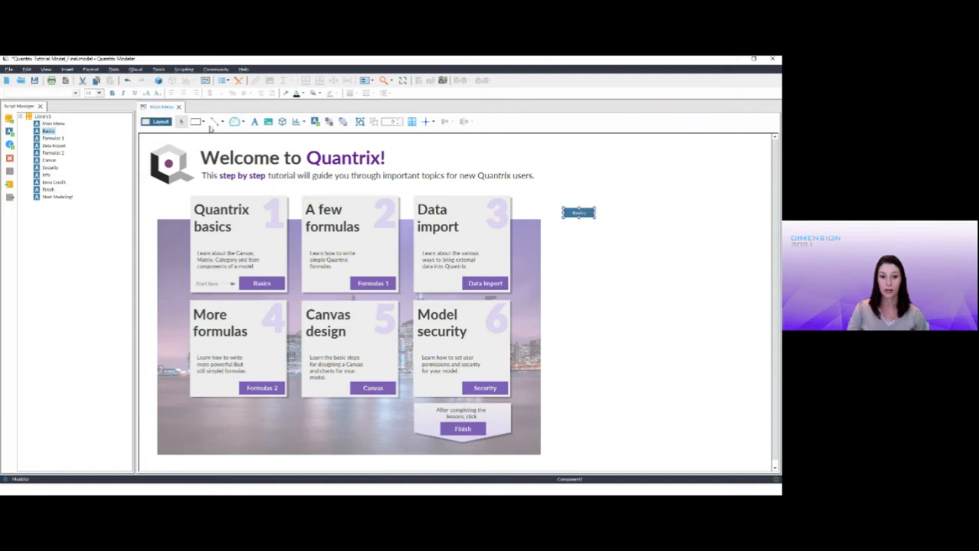
Add a Formulas 1 action button to the canvas, align it directly beneath the new Basics button, and close the Script Manager
click(315, 124)
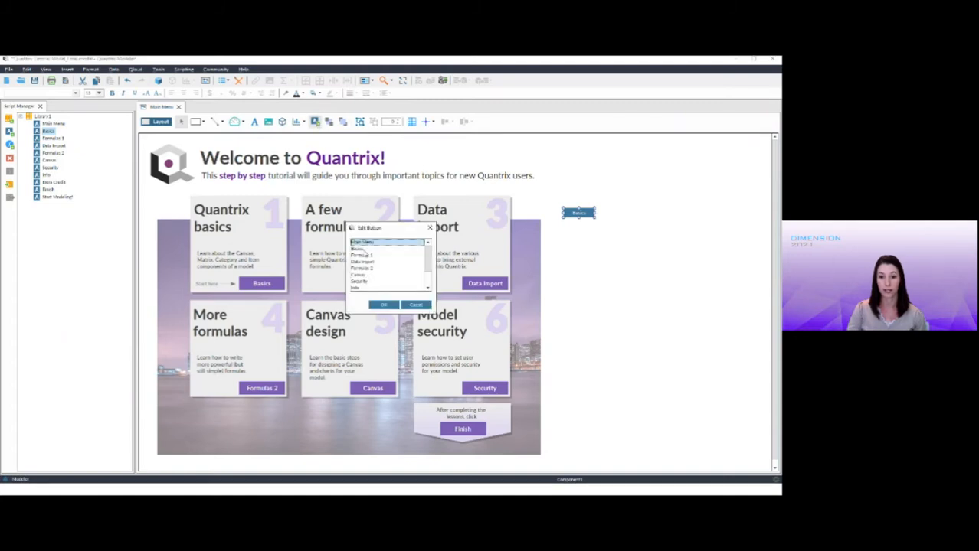
click(363, 256)
click(384, 305)
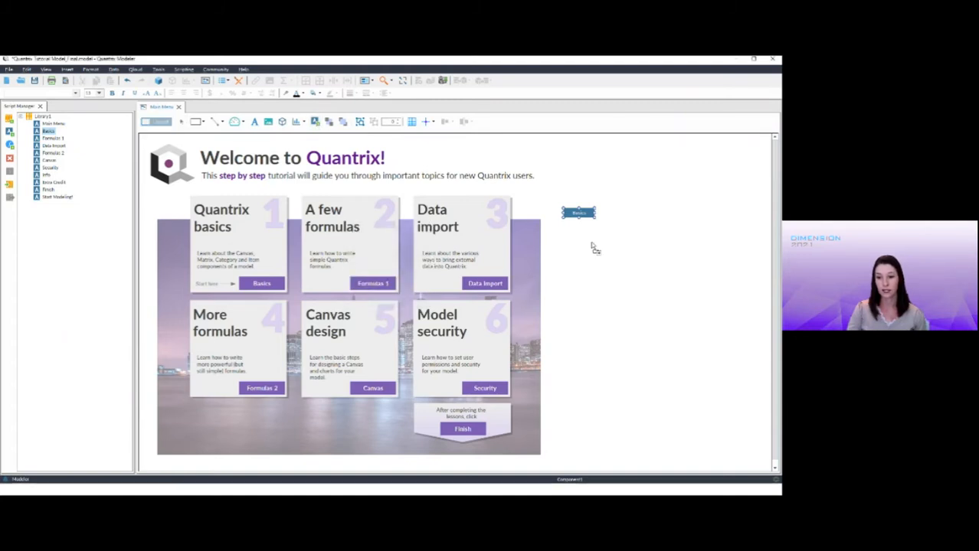
click(591, 246)
drag(592, 246, 576, 237)
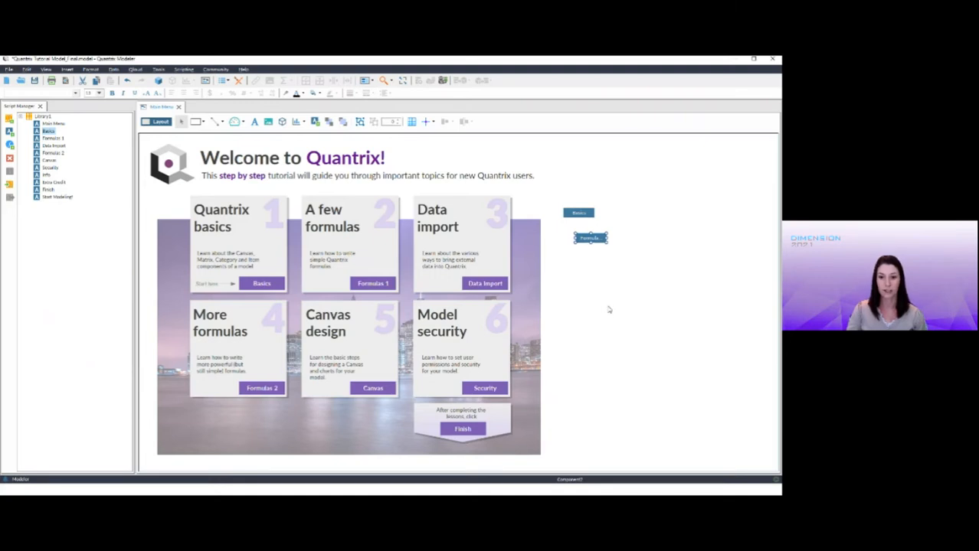
drag(591, 238, 579, 225)
click(604, 276)
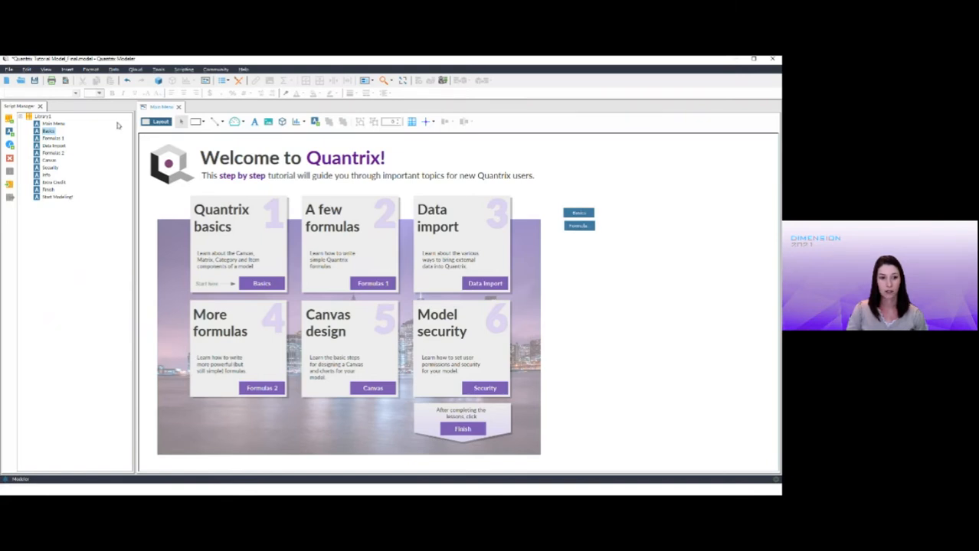
click(42, 108)
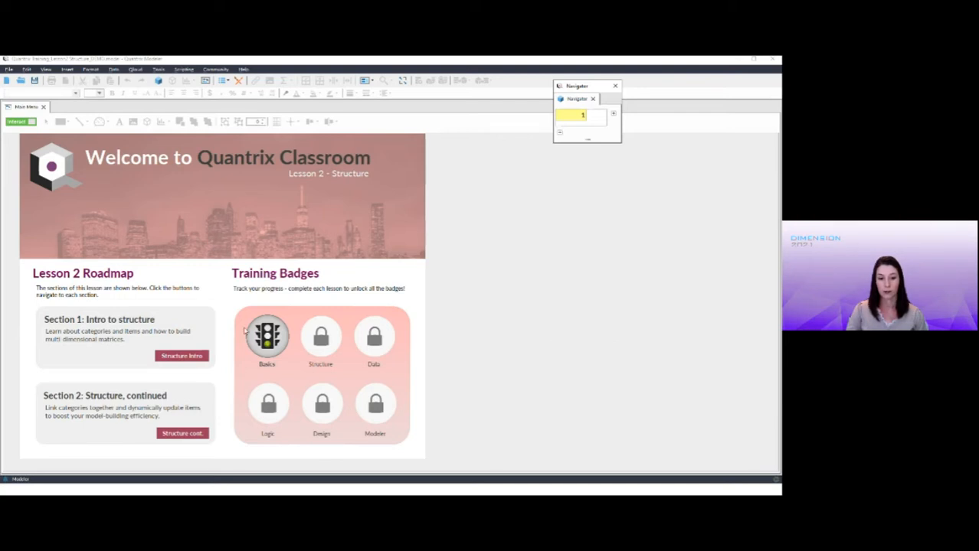
Go through the Lesson 2 structure pages from Section 1.1 to Section 2.1, viewing each page down to its end
click(202, 357)
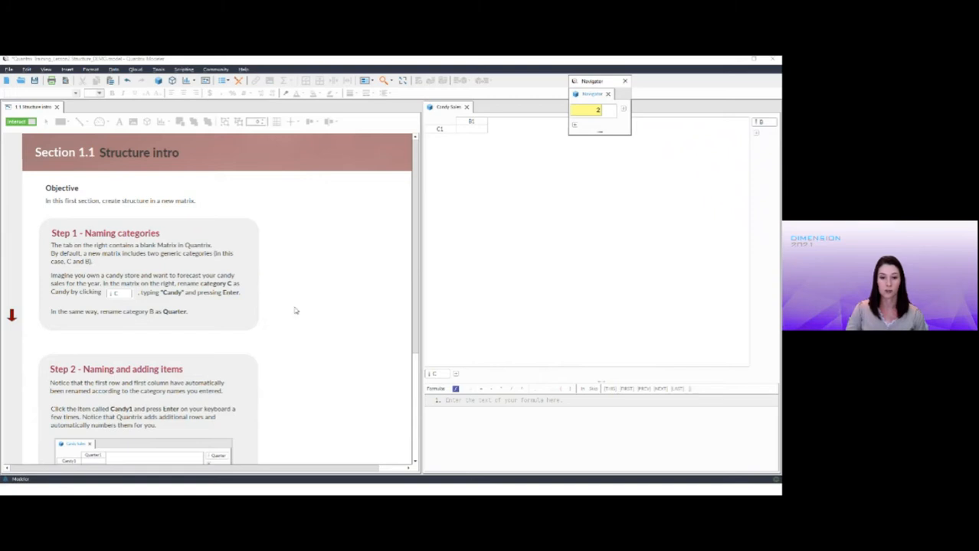
scroll(296, 311, down, 4)
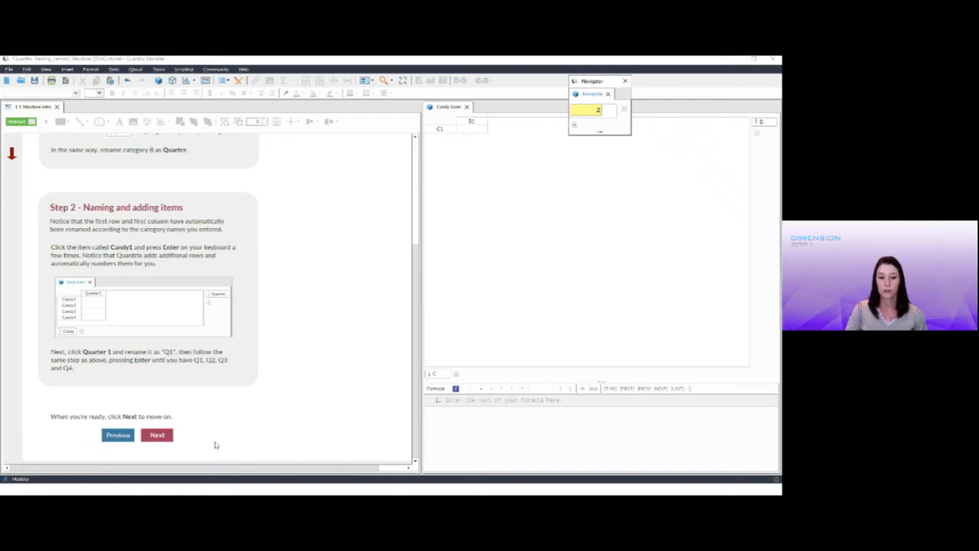
click(159, 436)
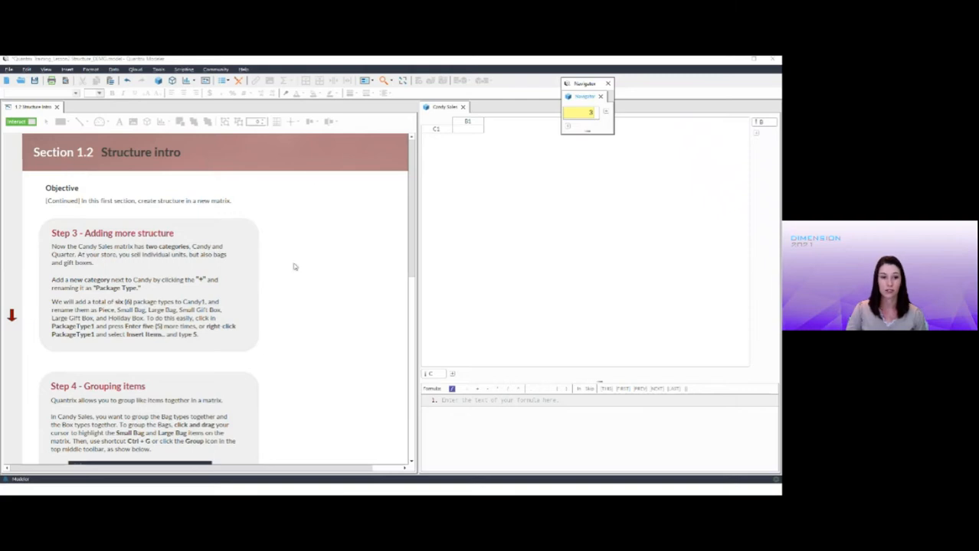
scroll(336, 290, down, 10)
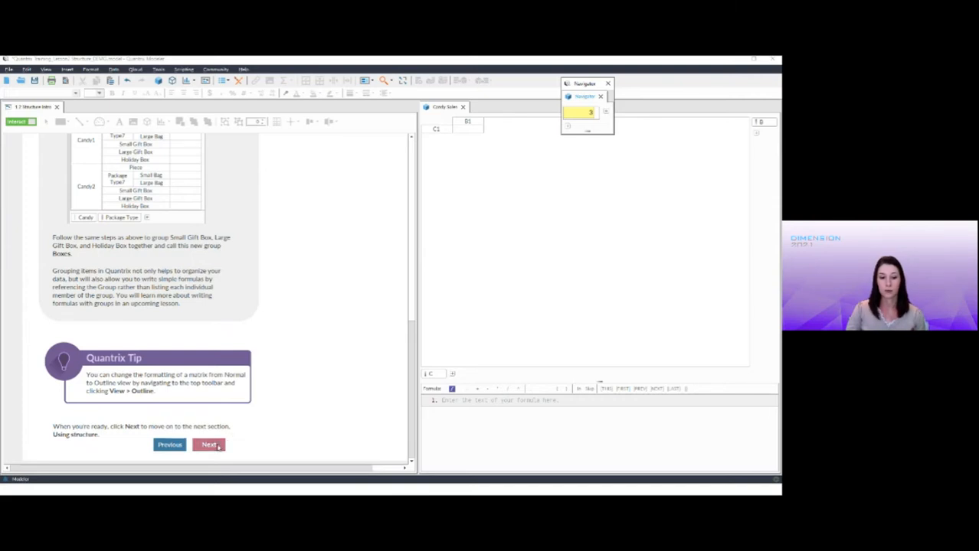
click(209, 445)
scroll(300, 347, down, 5)
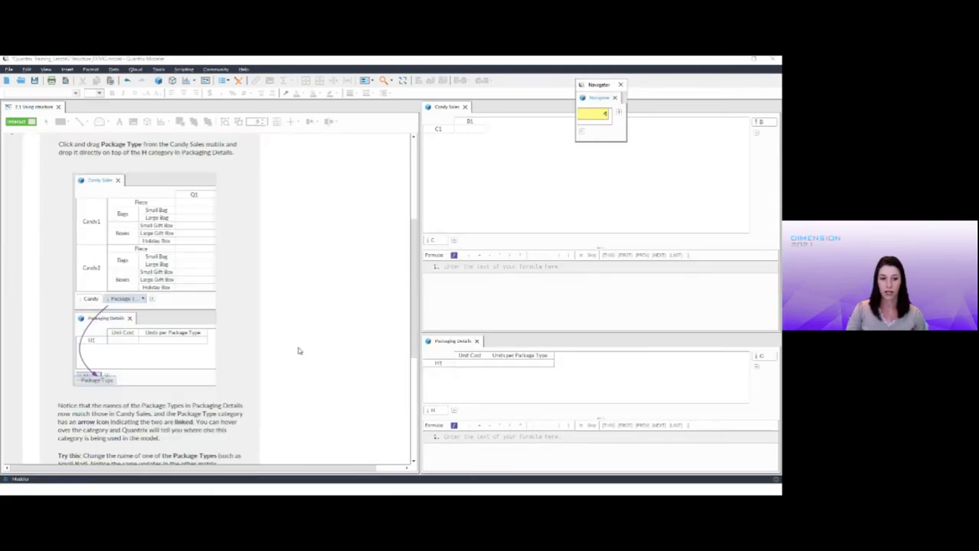
scroll(299, 350, down, 5)
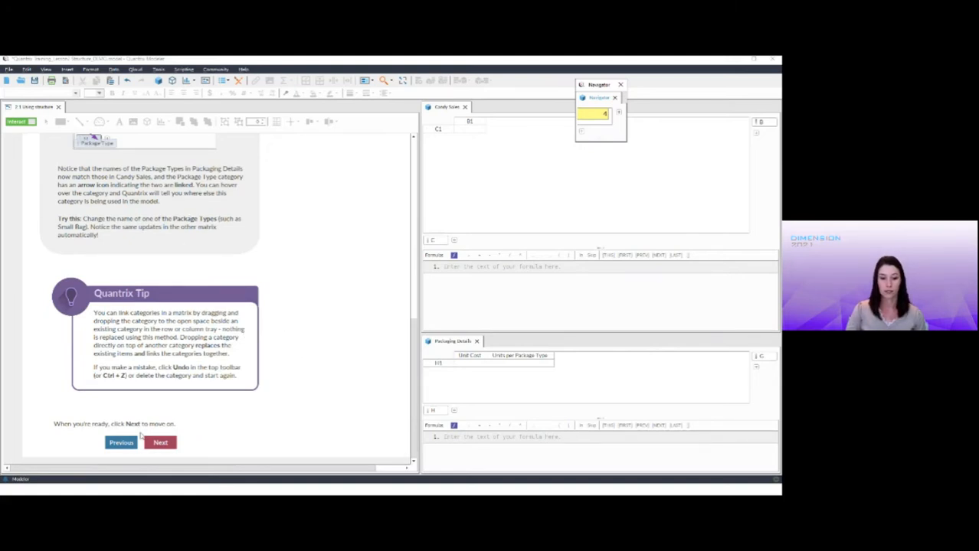
Go back page by page to the beginning of Section 1.1 Structure intro
click(131, 445)
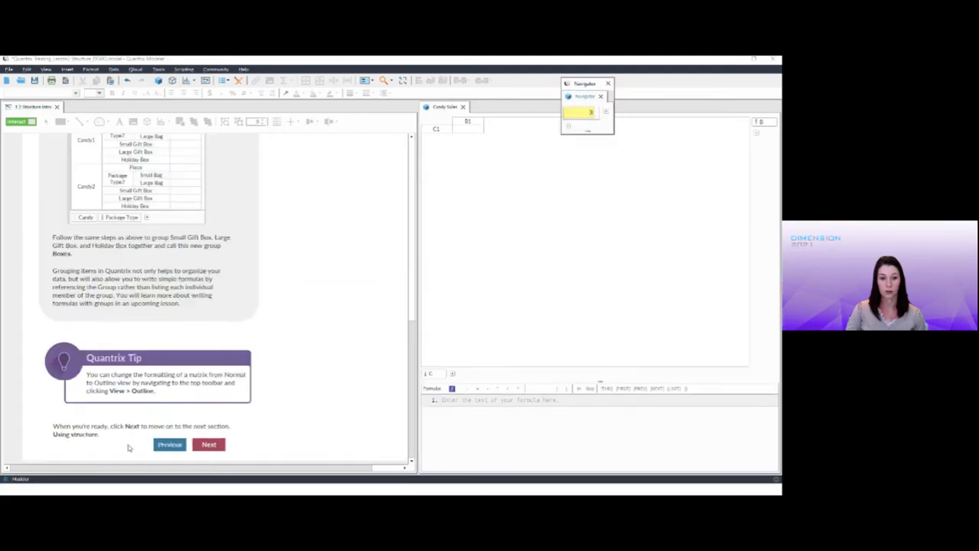
click(168, 446)
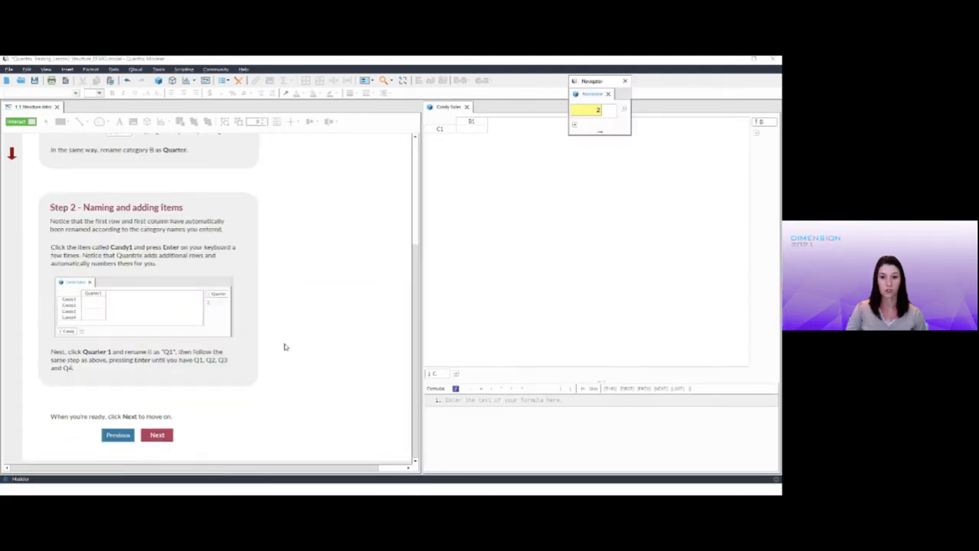
scroll(332, 343, up, 3)
scroll(332, 343, up, 2)
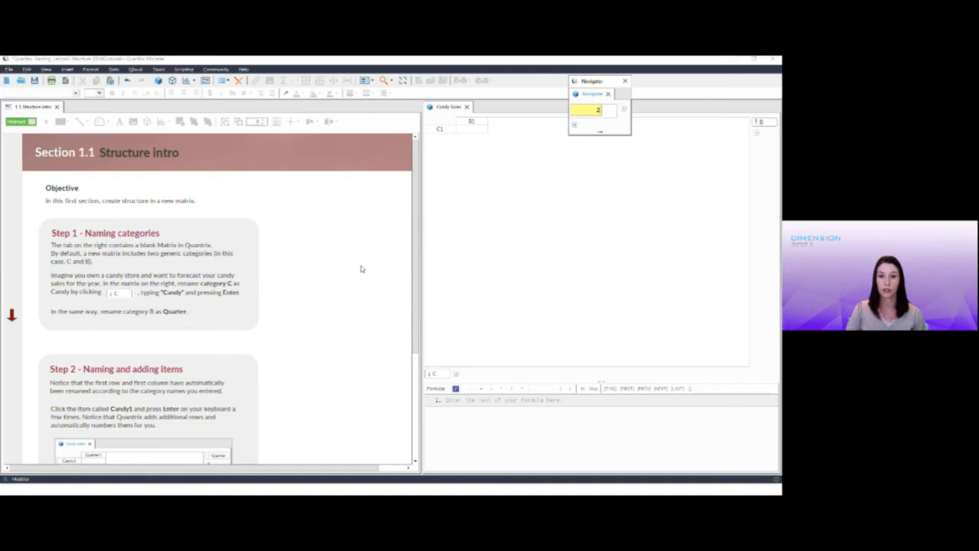
Review the lesson model's saved perspectives and switch to the Page 1 perspective
click(371, 82)
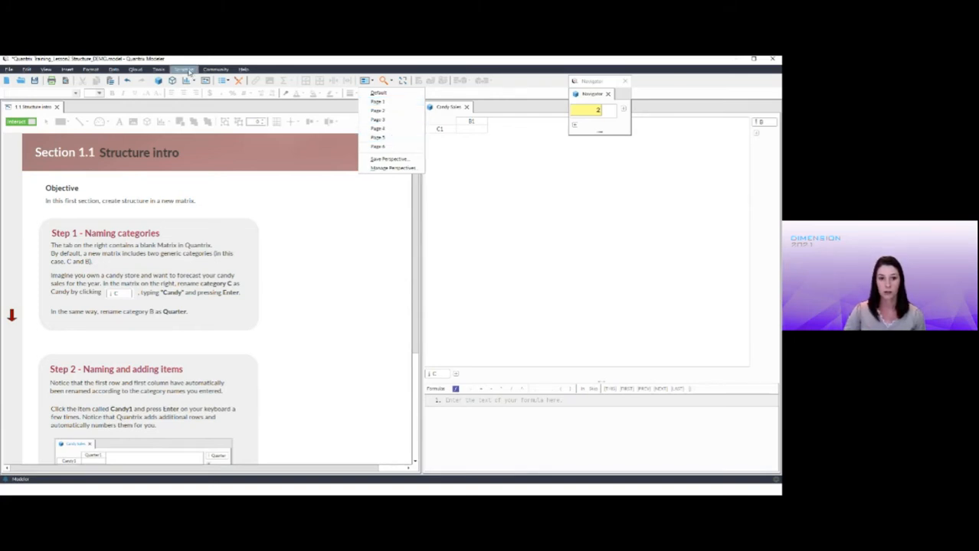
click(364, 80)
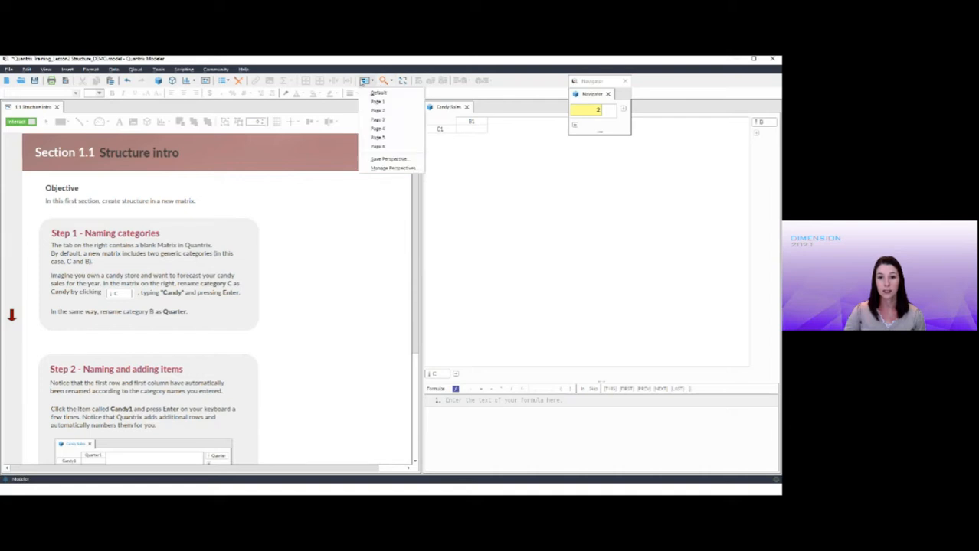
click(371, 104)
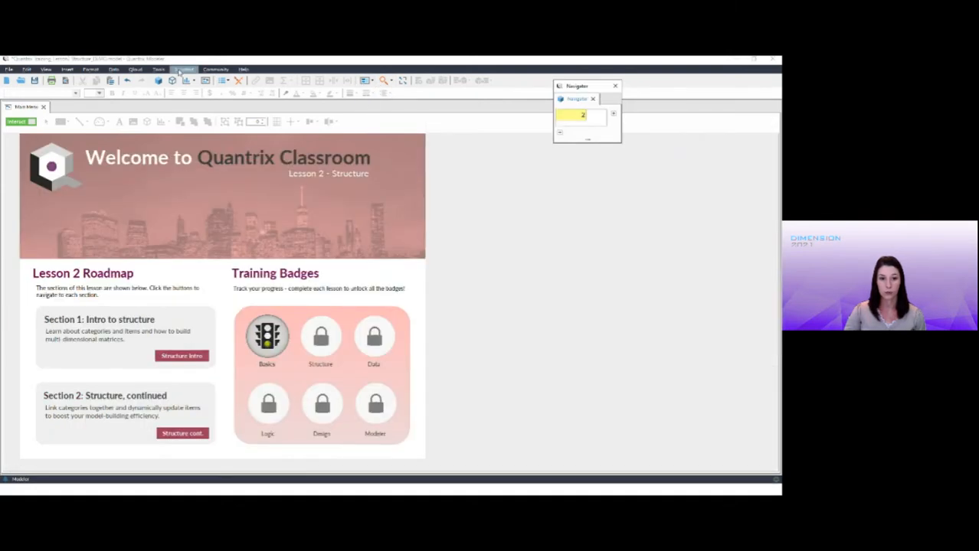
Open the Script Manager, expand Library1 to list its scripted actions, and narrow the pane beside the Main Menu canvas
click(183, 69)
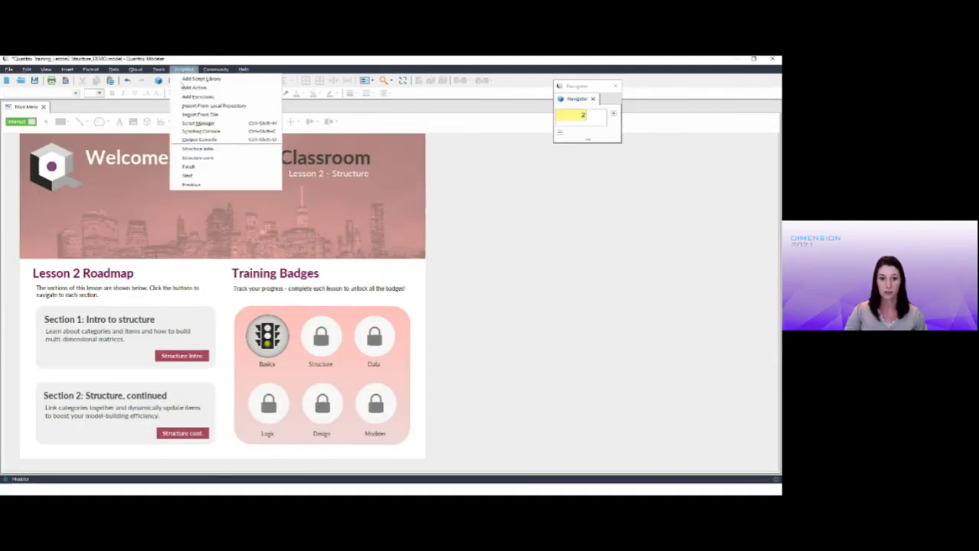
click(197, 124)
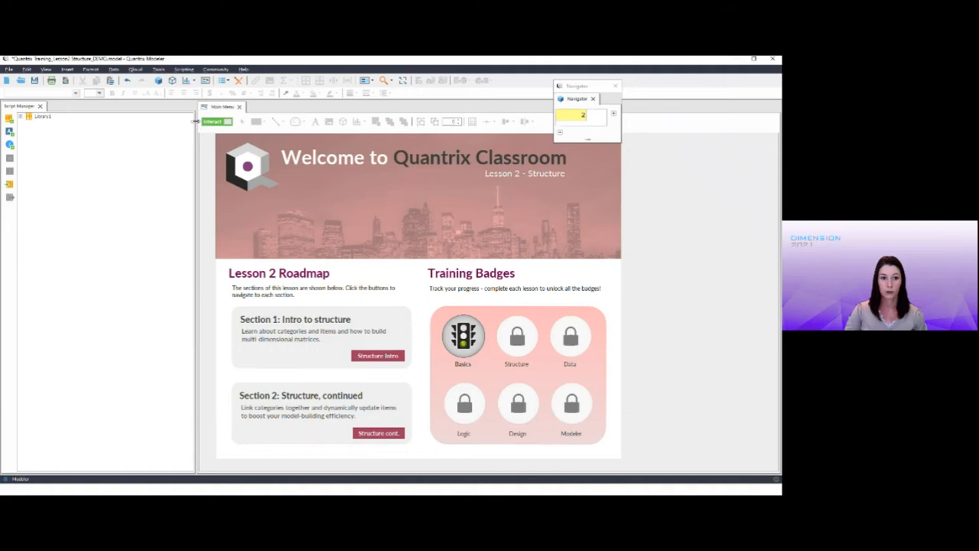
click(20, 117)
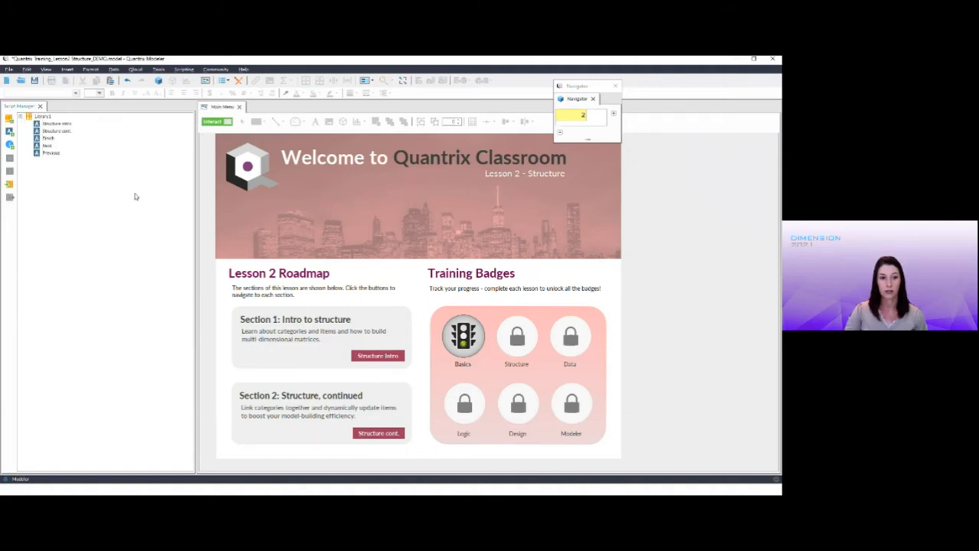
click(59, 132)
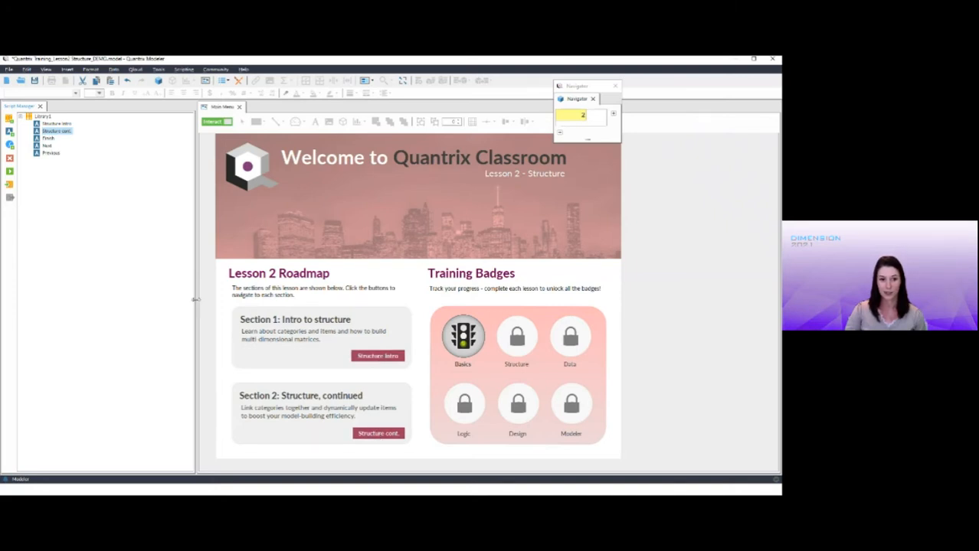
drag(198, 302, 156, 308)
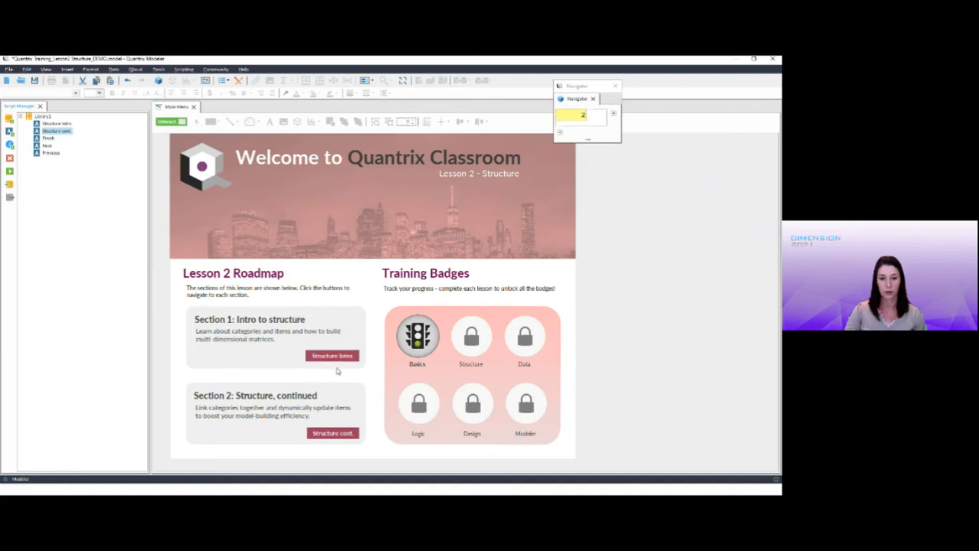
Open the Structure Intro action, examine its openPerspective and Navigator value lines, and return to the Main Menu canvas
double_click(55, 124)
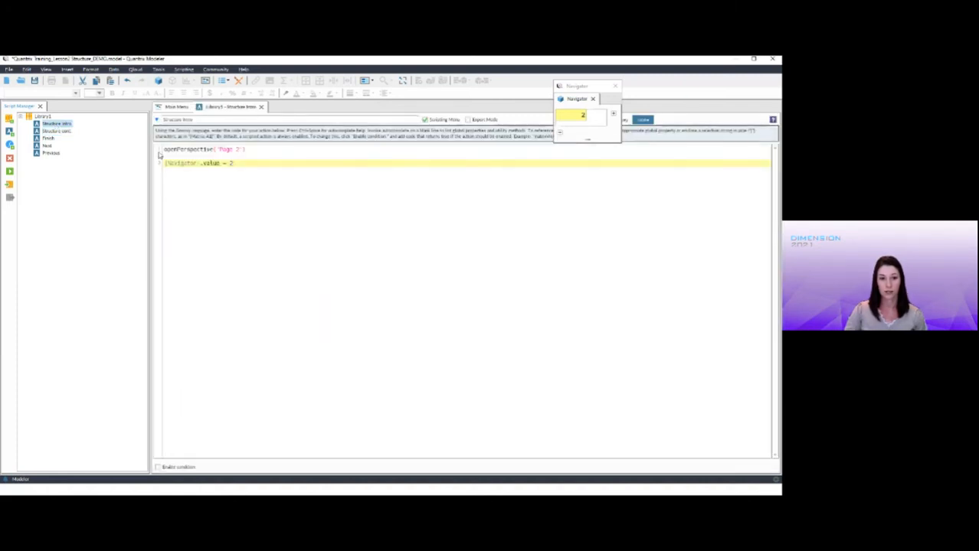
drag(163, 150, 244, 150)
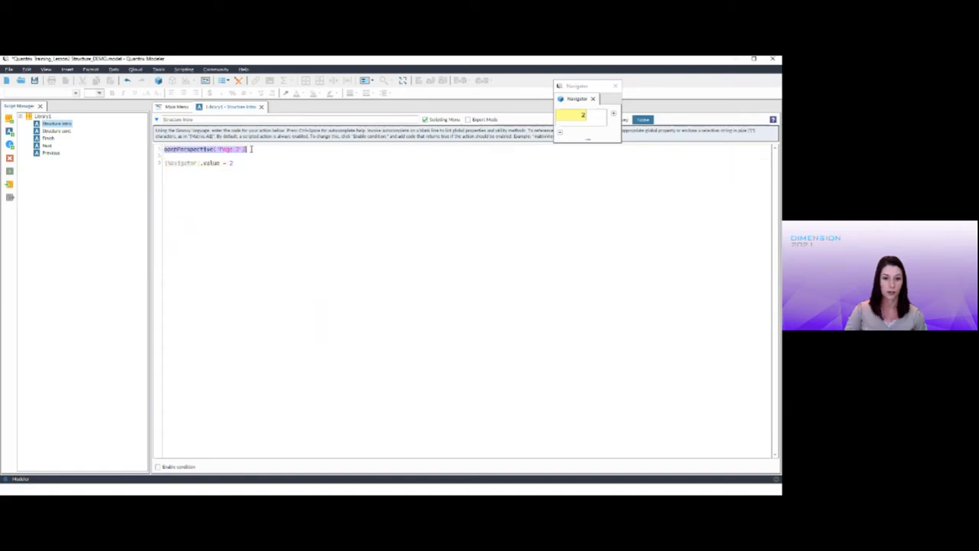
click(215, 149)
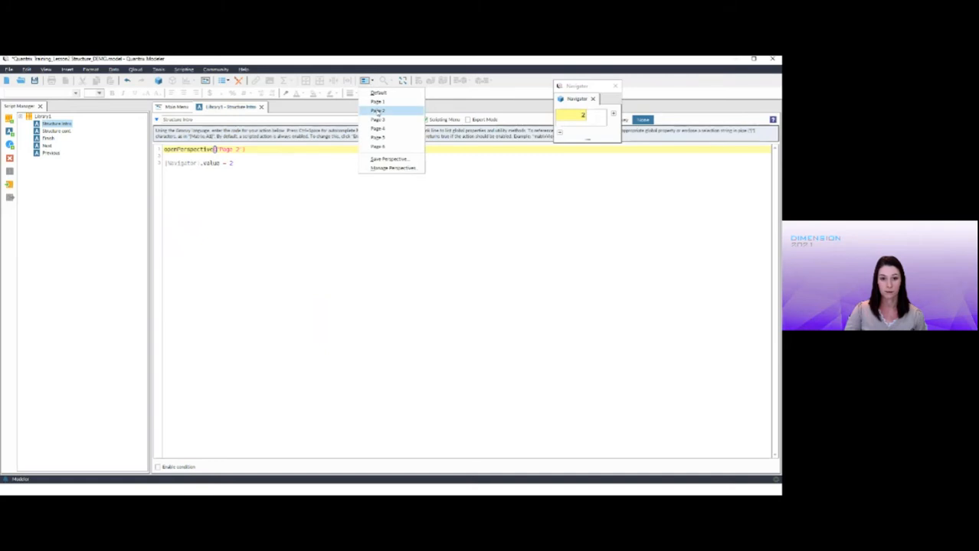
click(257, 179)
click(257, 163)
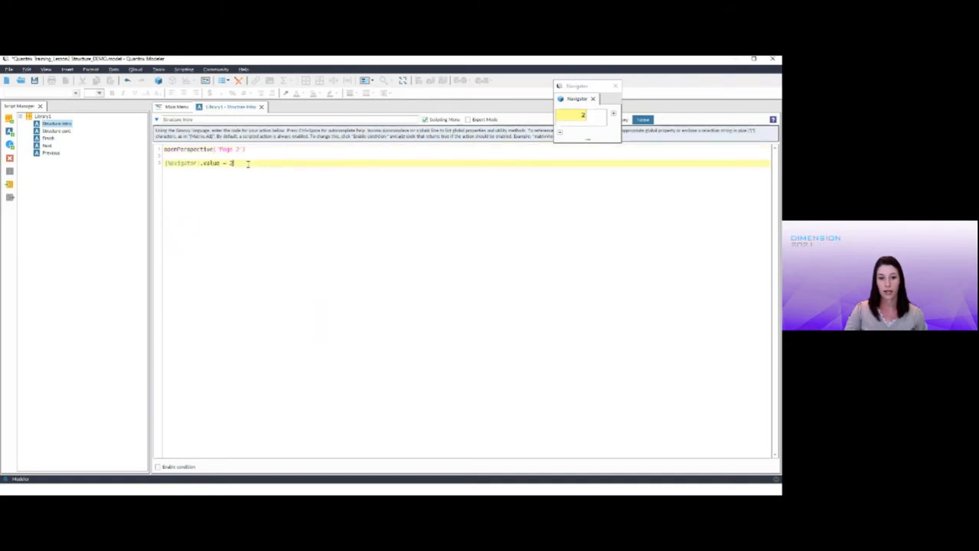
click(158, 163)
click(228, 187)
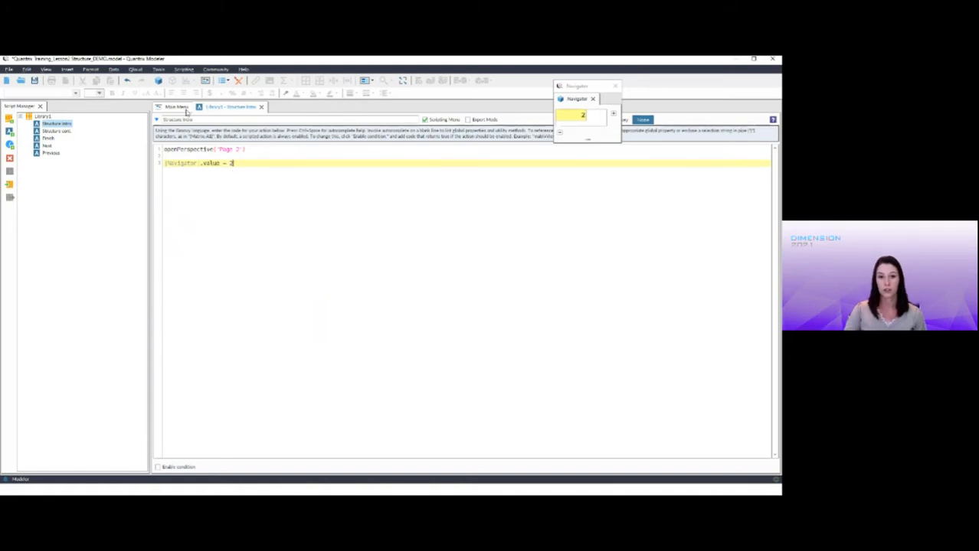
click(177, 107)
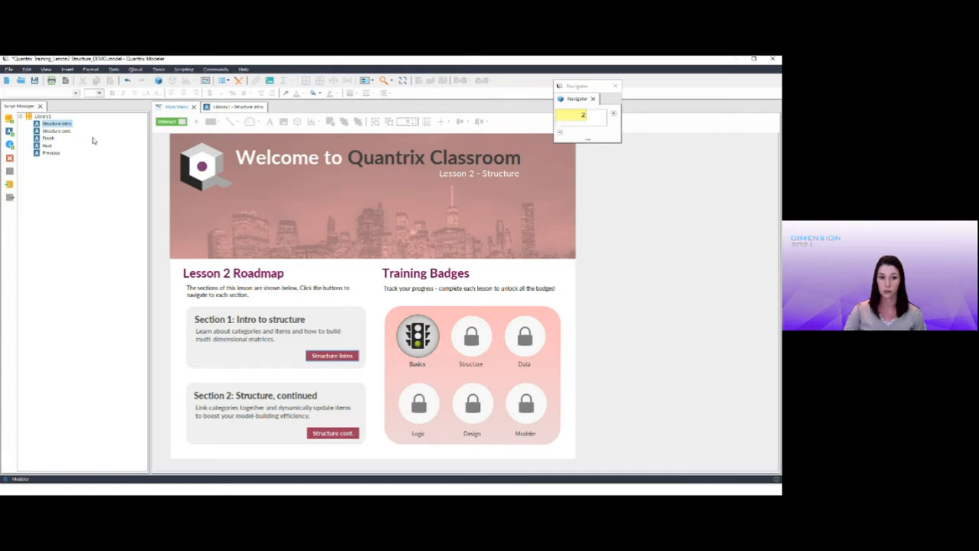
Examine the Next and Previous action scripts alongside the list of saved perspectives, and return to the Main Menu canvas
click(48, 146)
double_click(48, 147)
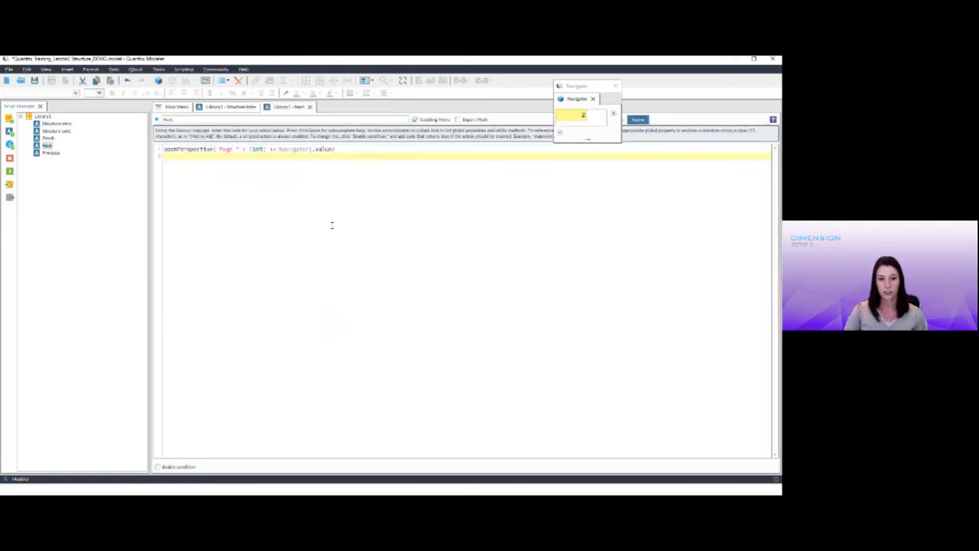
click(363, 151)
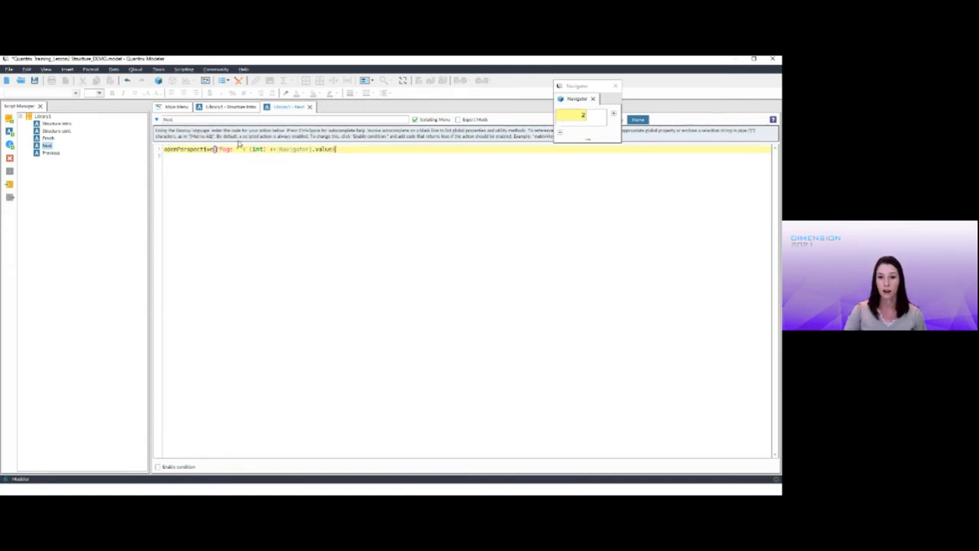
click(372, 81)
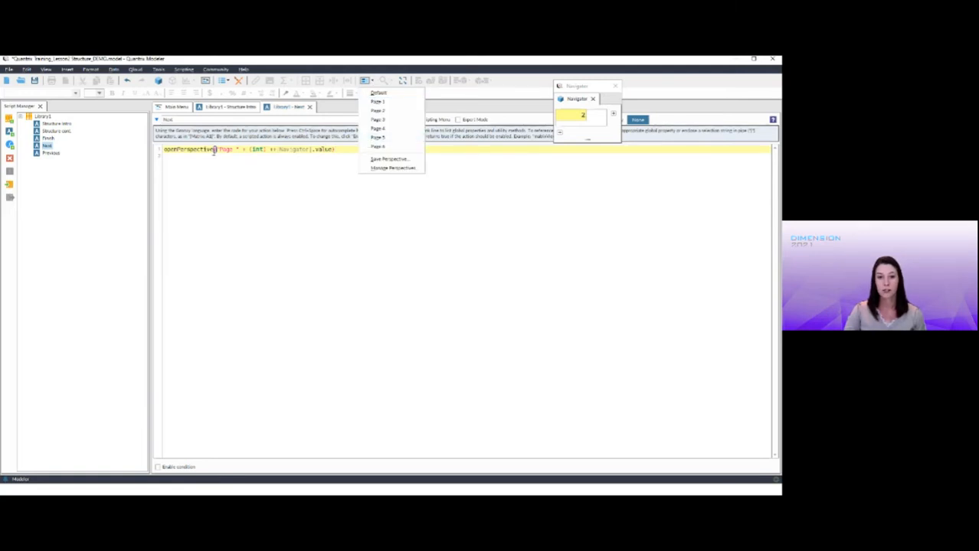
click(216, 150)
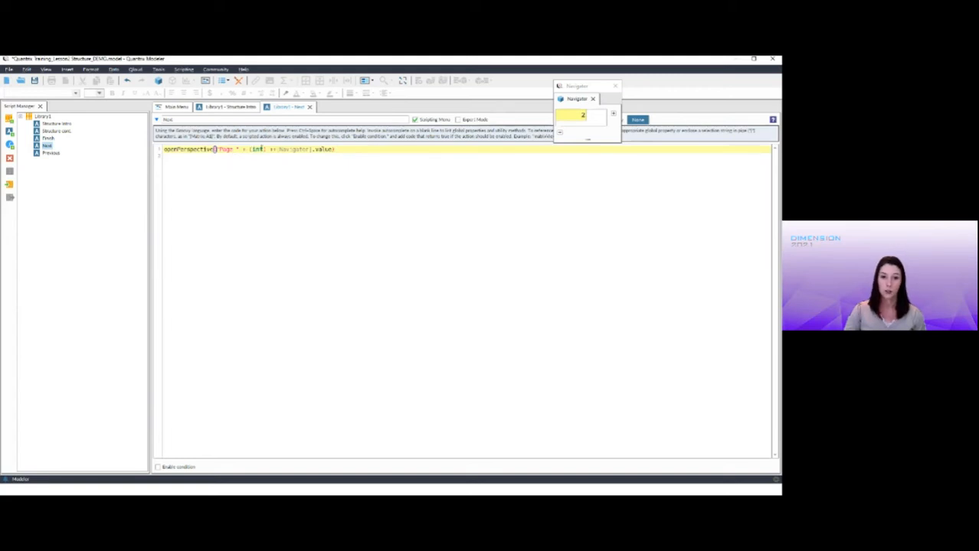
click(396, 152)
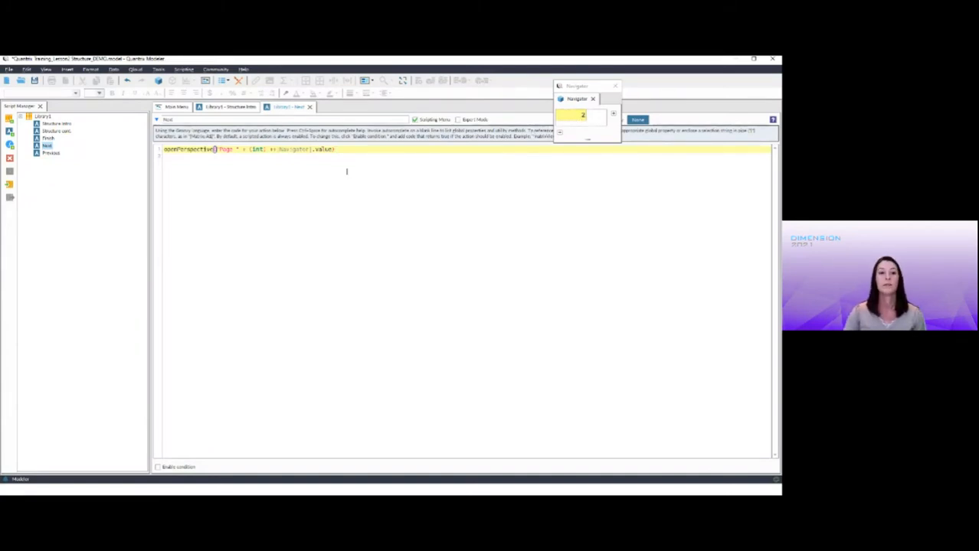
double_click(52, 155)
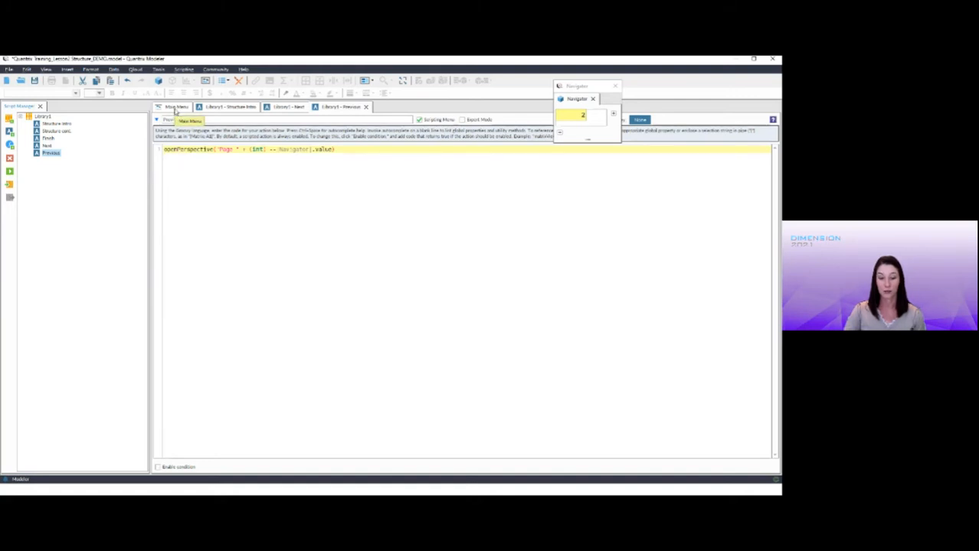
click(178, 110)
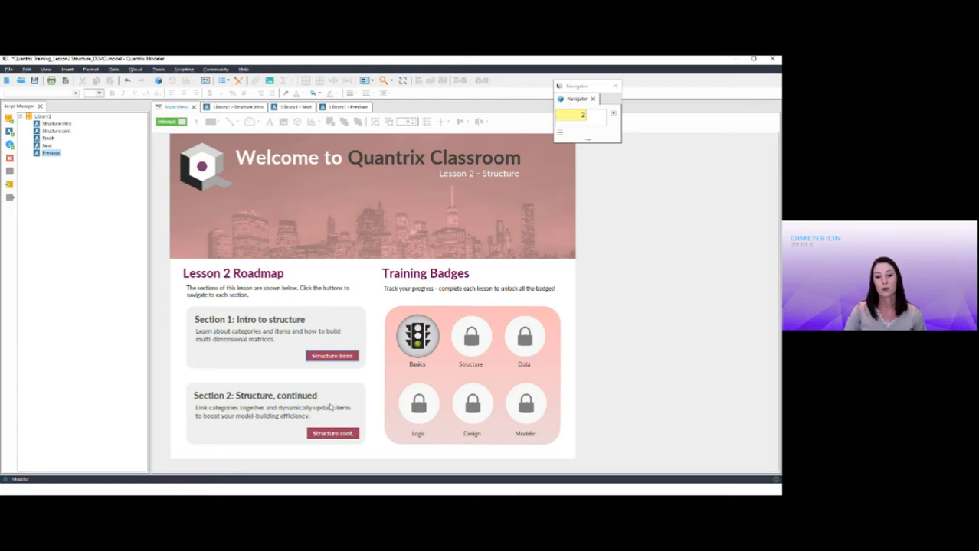
Enter the Structure cont. section from the Main Menu, page back to Section 1.1, and page forward to Section 2.2
click(330, 434)
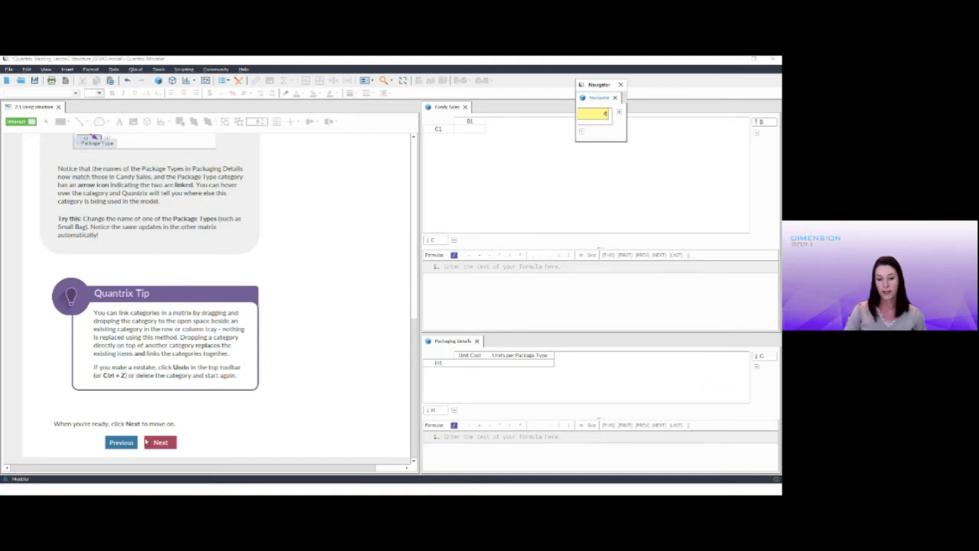
click(119, 446)
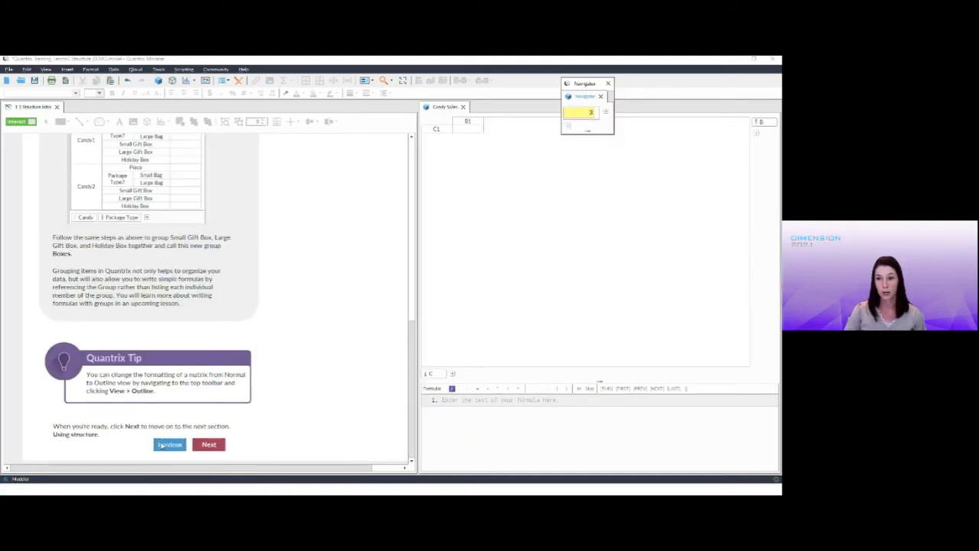
click(164, 444)
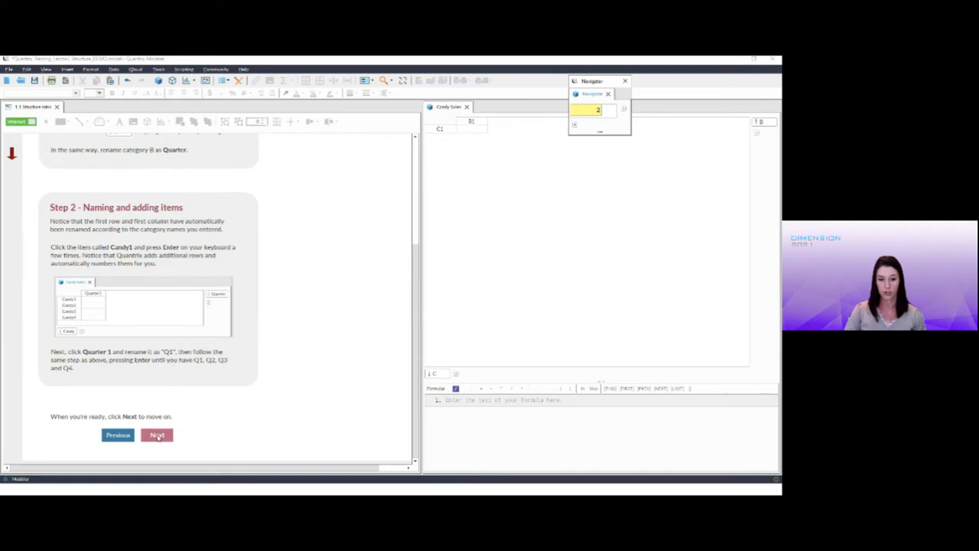
click(158, 440)
click(209, 445)
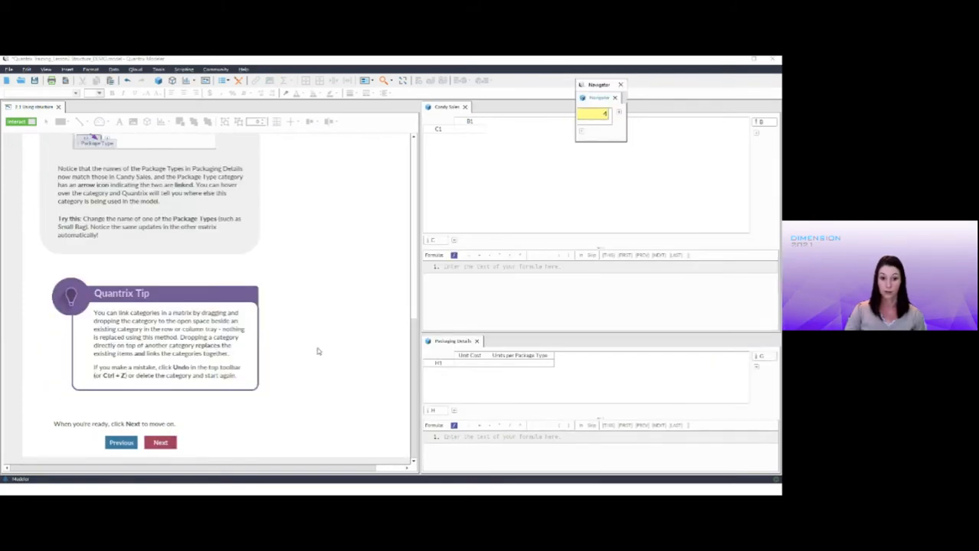
click(170, 448)
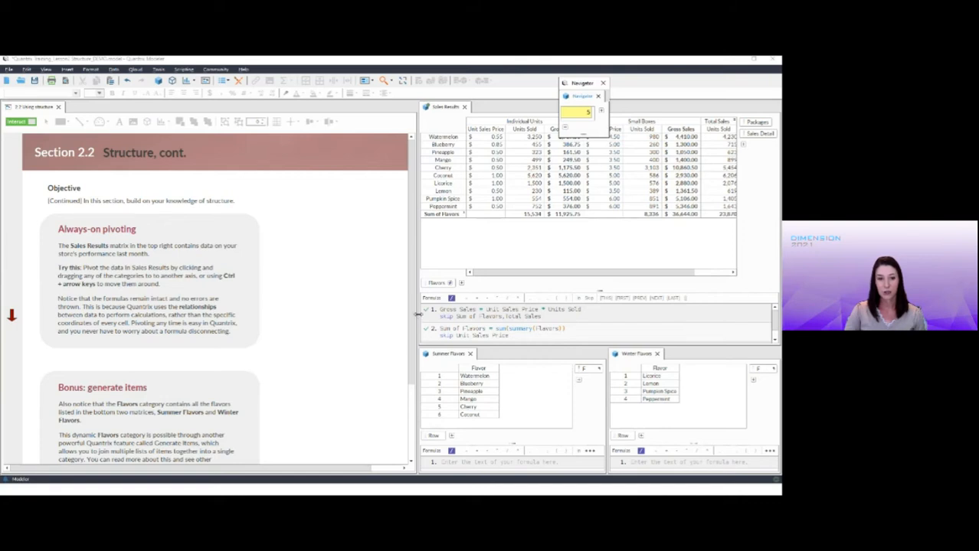
Look through the Section 2.2 lesson page down to its end and return to its heading
scroll(354, 251, down, 3)
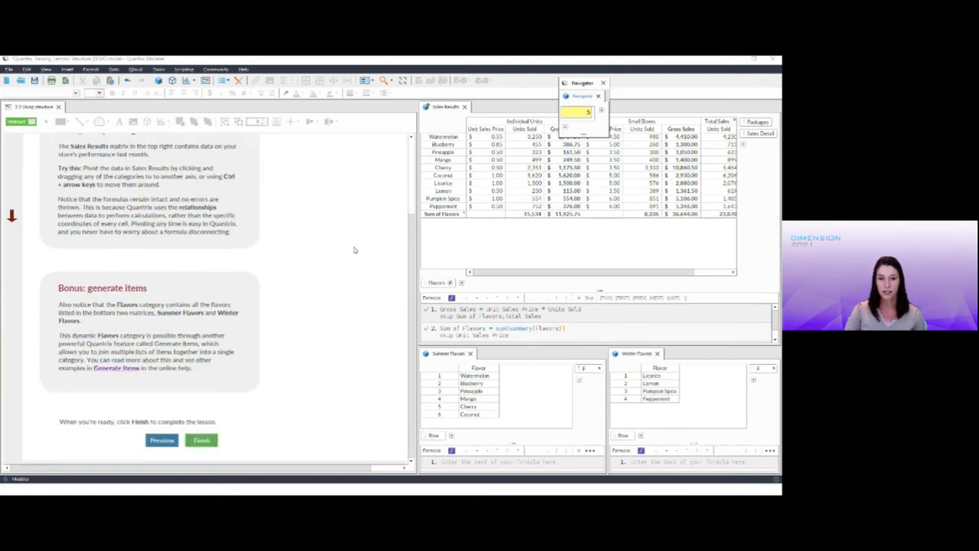
scroll(354, 250, up, 1)
scroll(354, 251, up, 2)
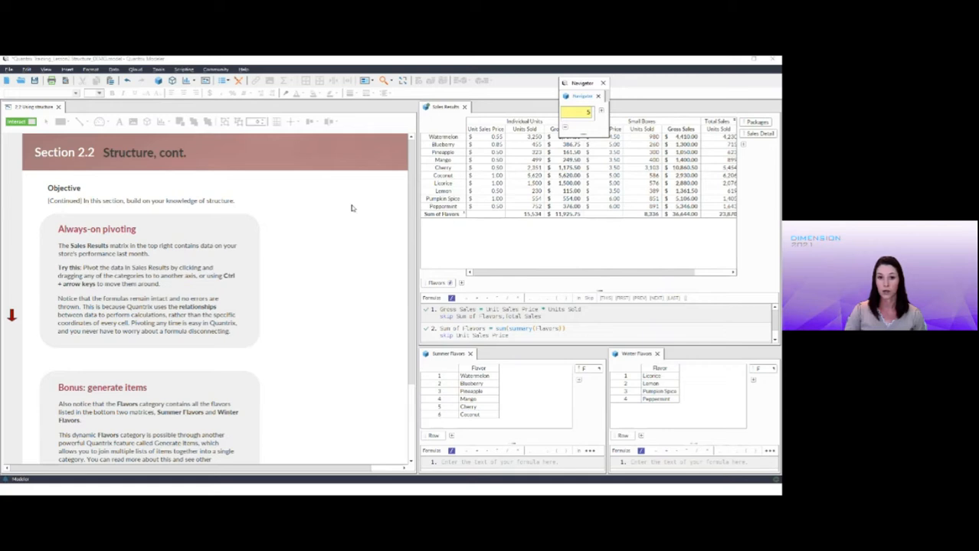
scroll(351, 207, down, 1)
scroll(352, 207, down, 2)
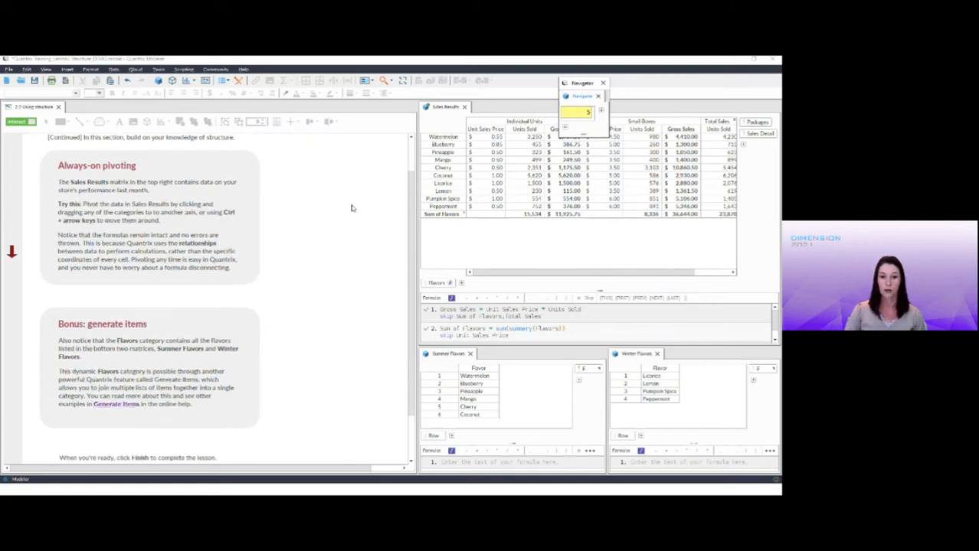
scroll(351, 208, up, 2)
scroll(351, 207, up, 1)
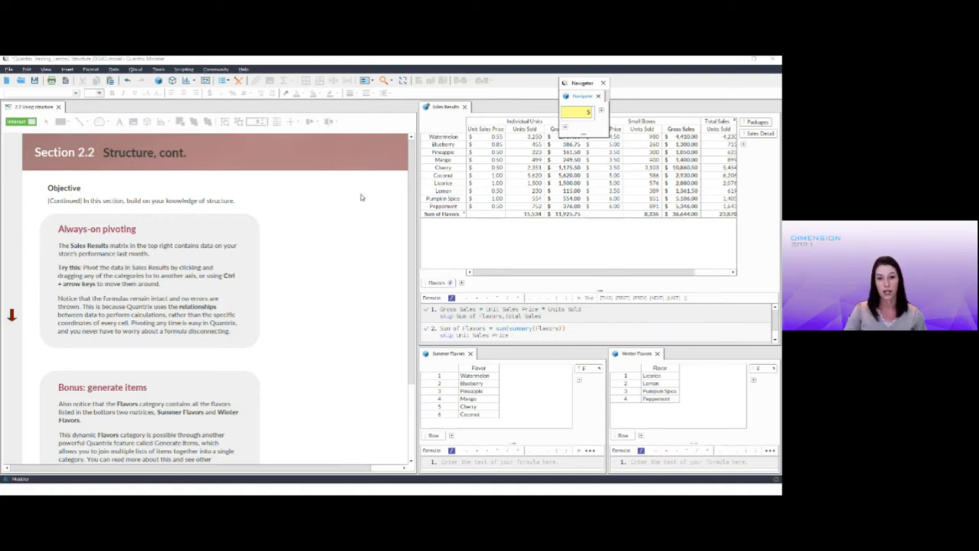
Review the model's security role options and switch to the Page 1 perspective
click(162, 70)
mouse_move(170, 80)
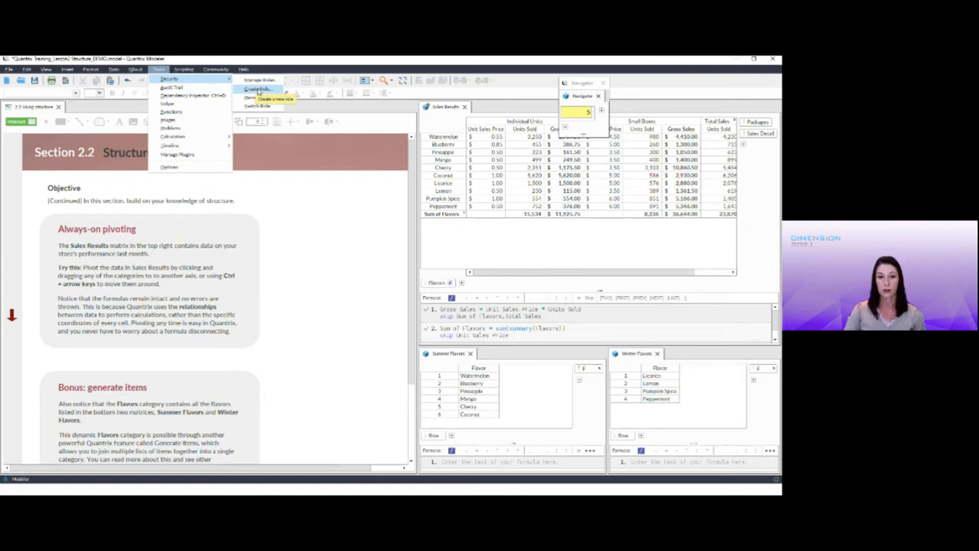
click(336, 172)
click(371, 81)
click(376, 101)
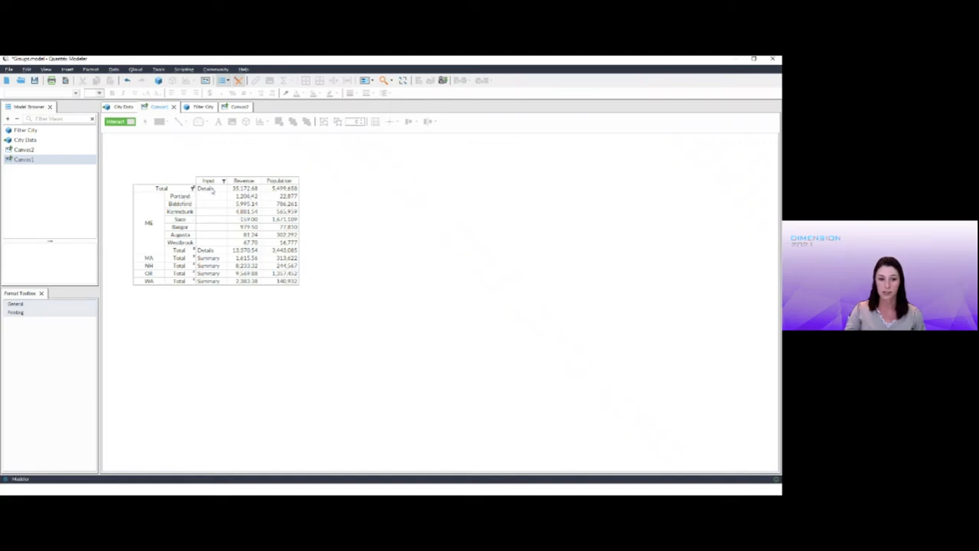
Set the overall Total row's Input to Summary in the Canvas1 table, and switch it back to Details
click(223, 192)
click(225, 189)
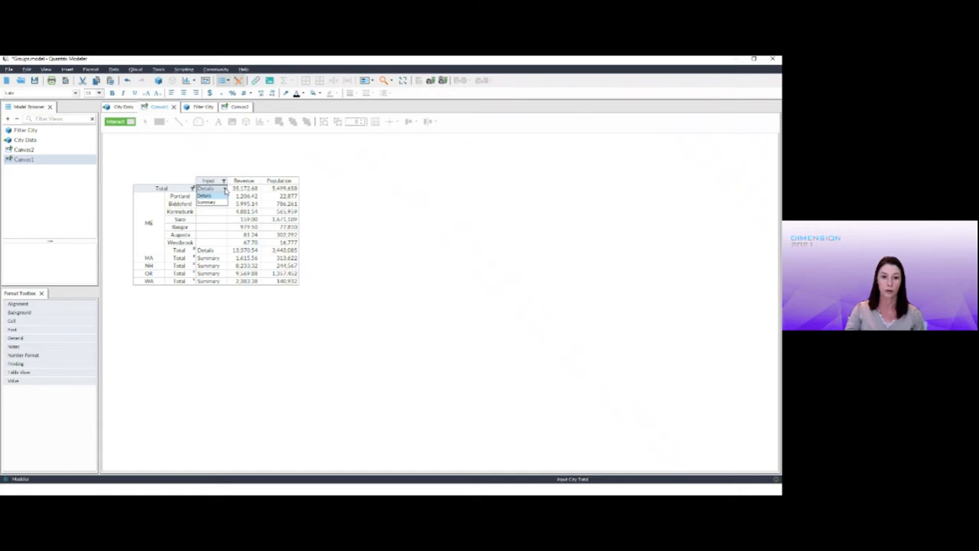
click(220, 202)
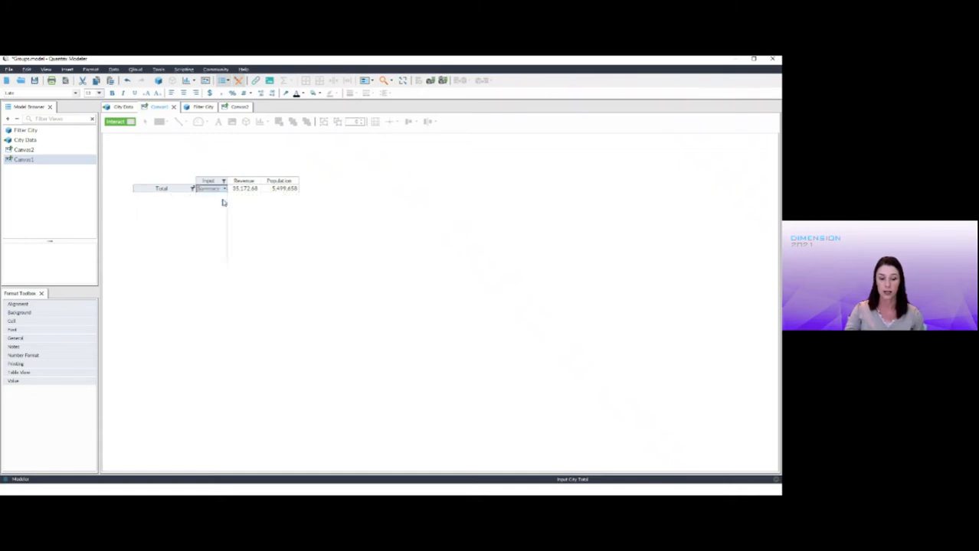
click(256, 238)
click(223, 192)
click(224, 190)
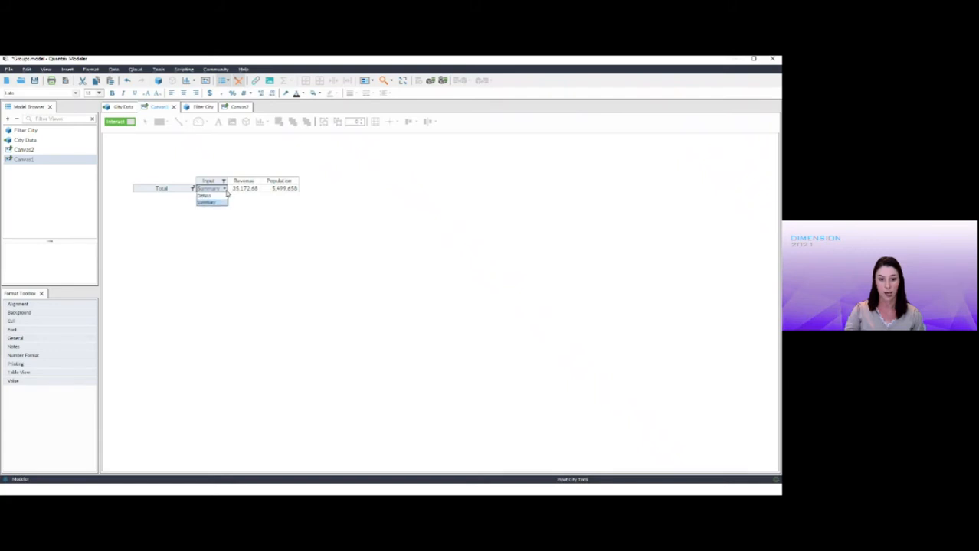
click(225, 197)
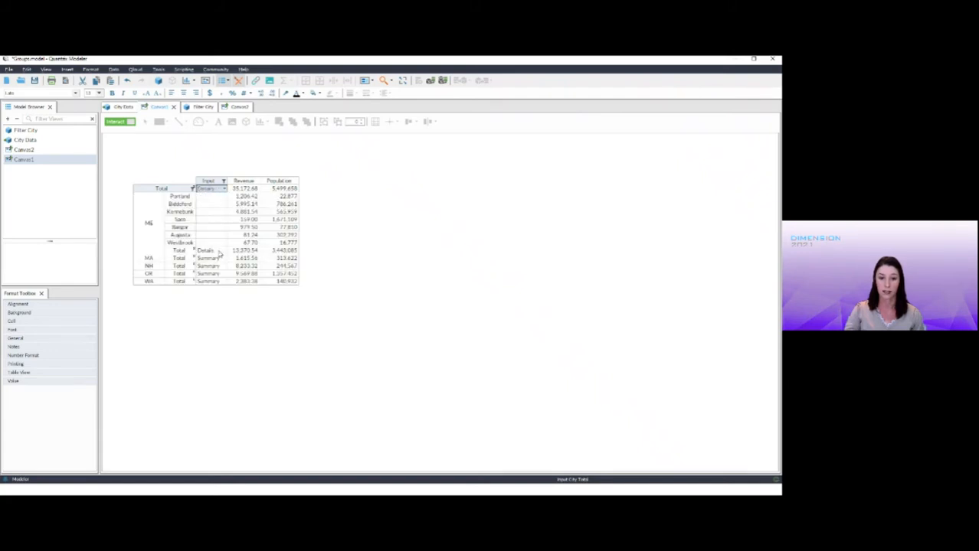
Set the MA Total row's Input to Details to expand that state's cities
click(221, 258)
click(223, 259)
click(224, 266)
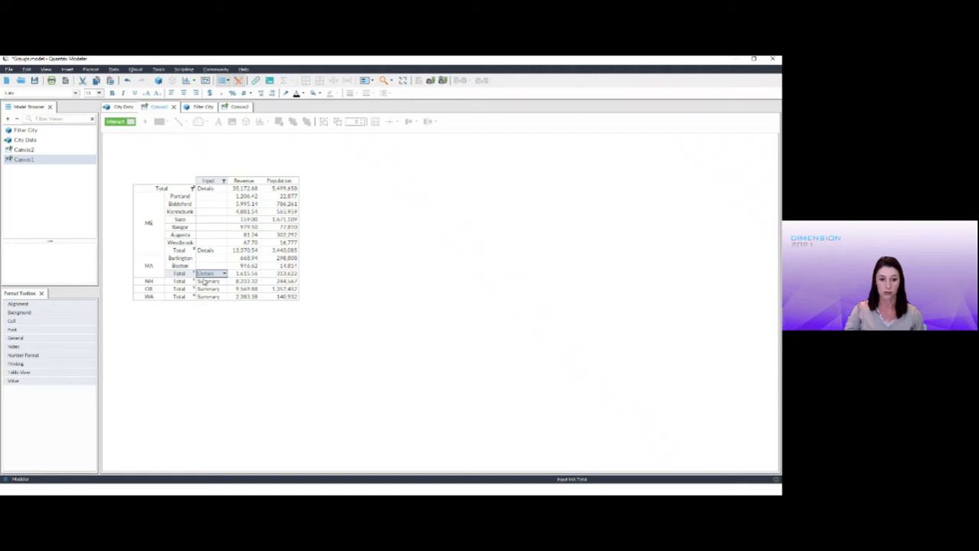
Set the Input of the NH, OR and WA Total rows to Details to expand those states' cities
click(209, 283)
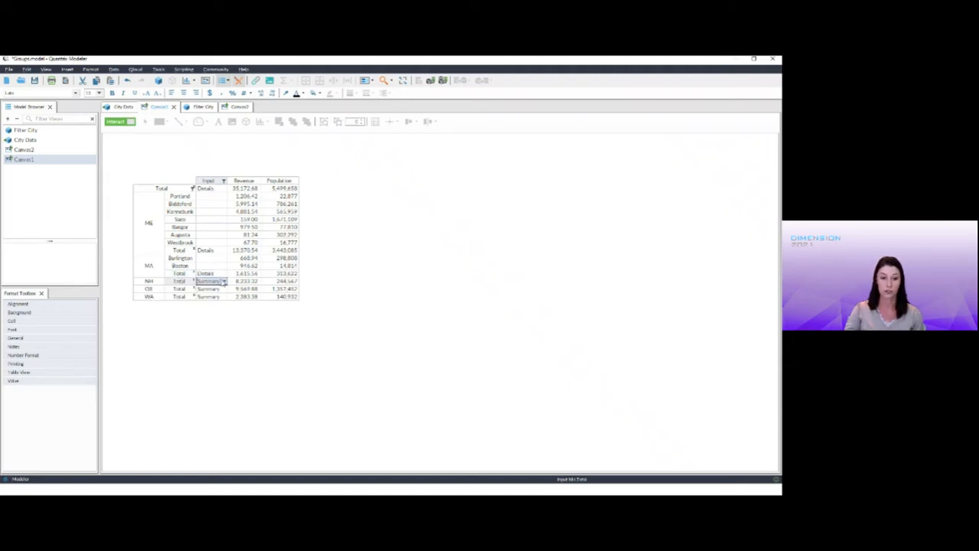
click(223, 281)
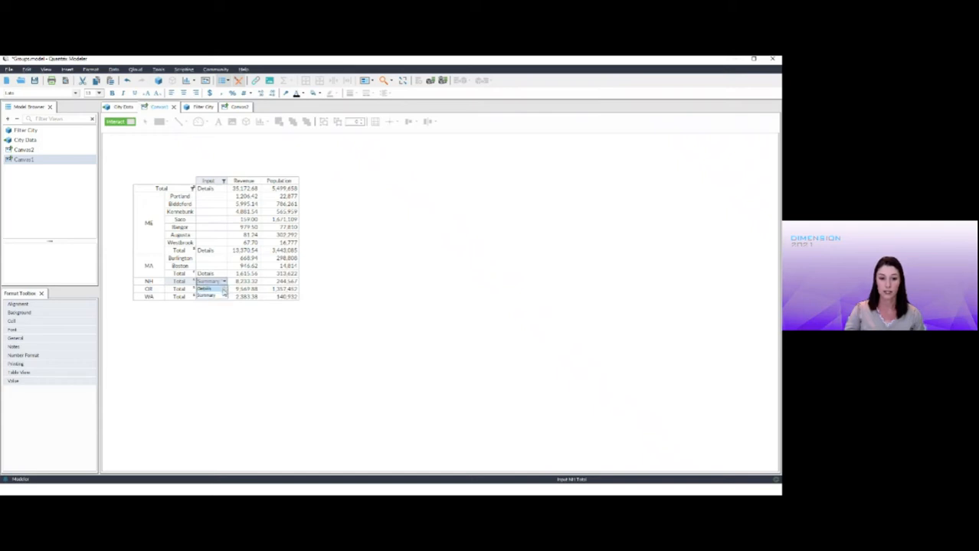
click(222, 289)
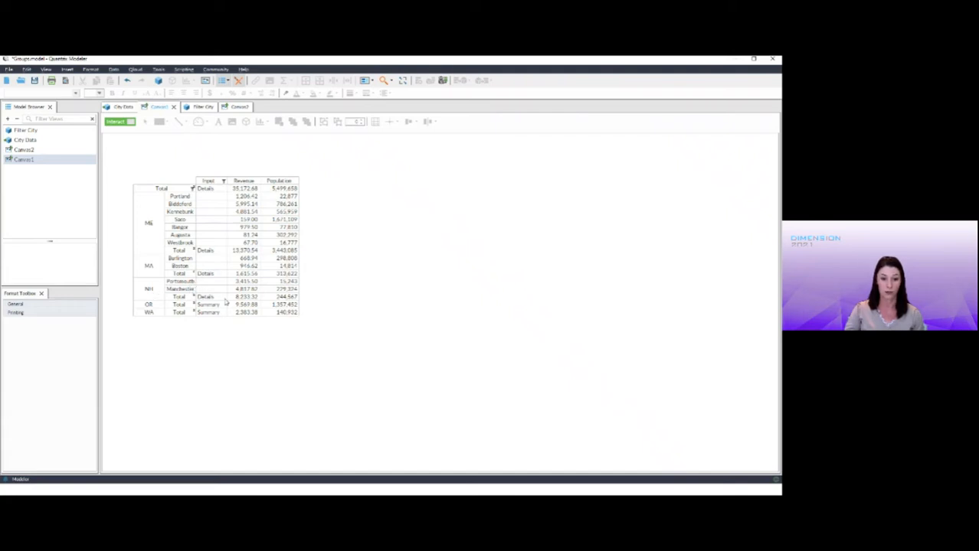
click(225, 304)
click(223, 305)
click(216, 313)
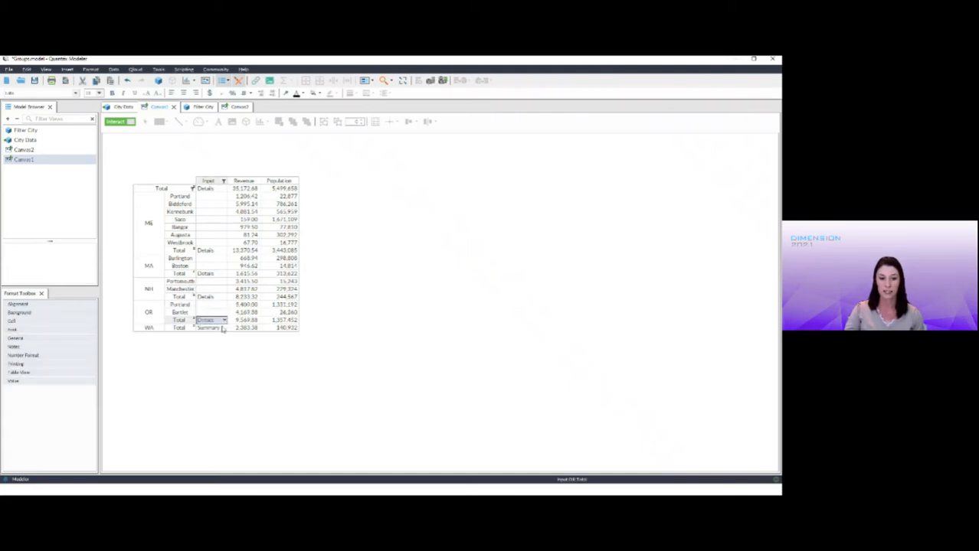
click(222, 328)
click(224, 328)
click(222, 337)
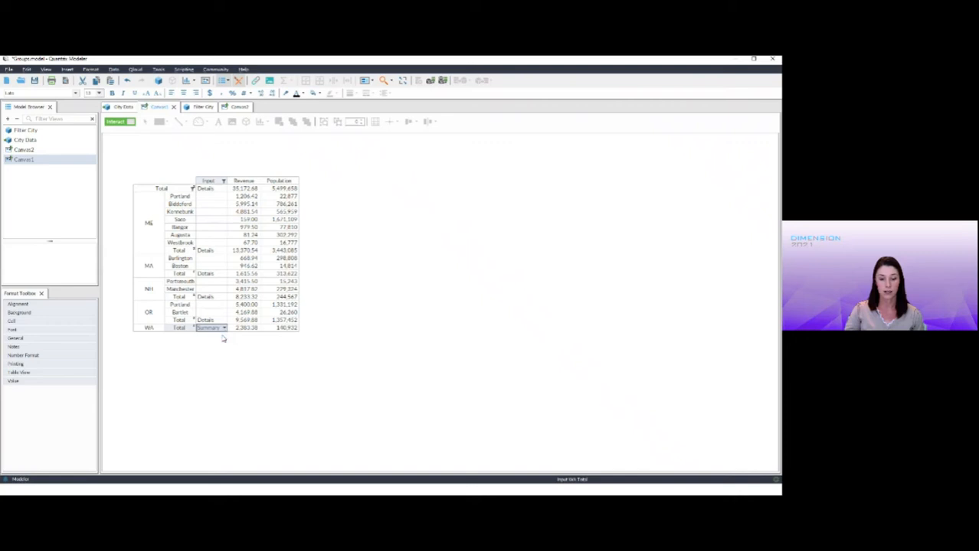
Review the Input options available for the overall Total row in the Canvas1 table
click(223, 190)
click(225, 190)
click(220, 204)
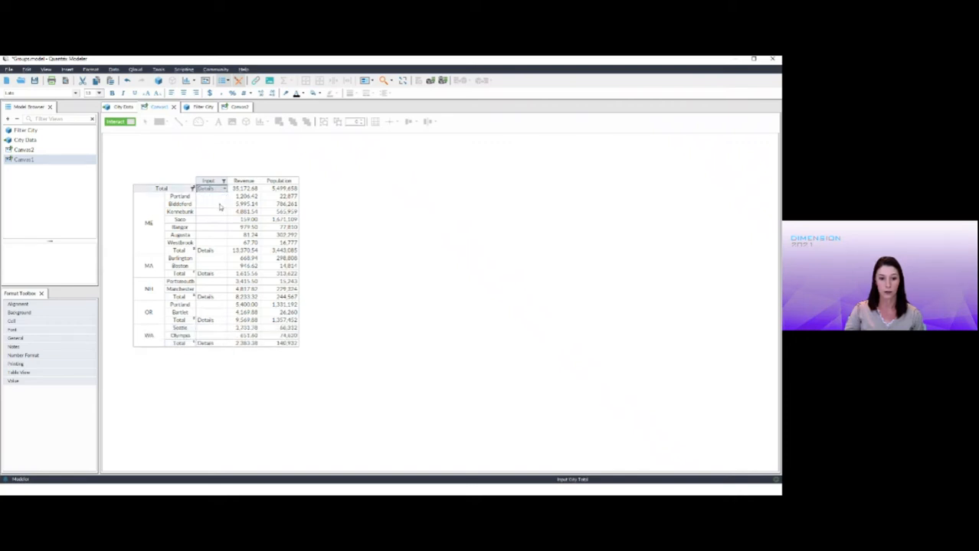
click(224, 189)
click(221, 199)
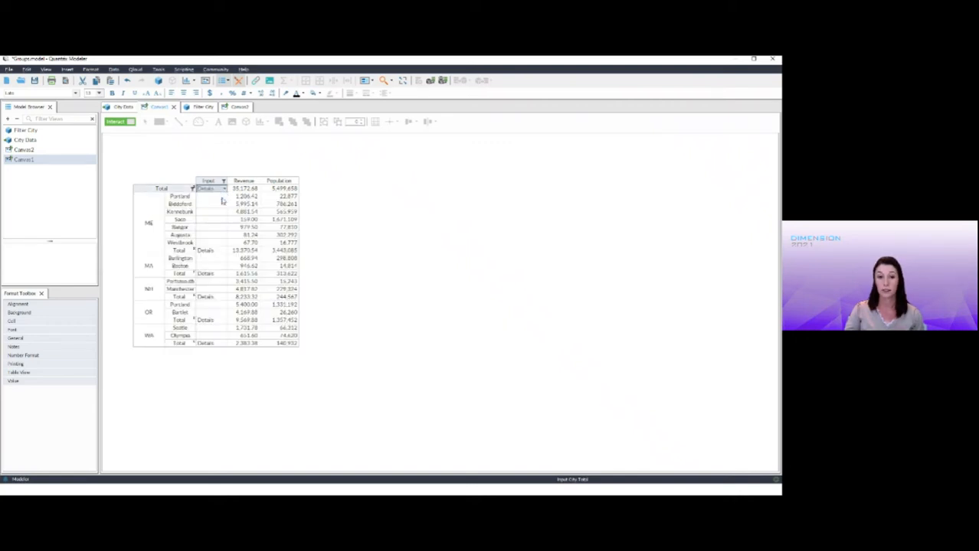
click(225, 189)
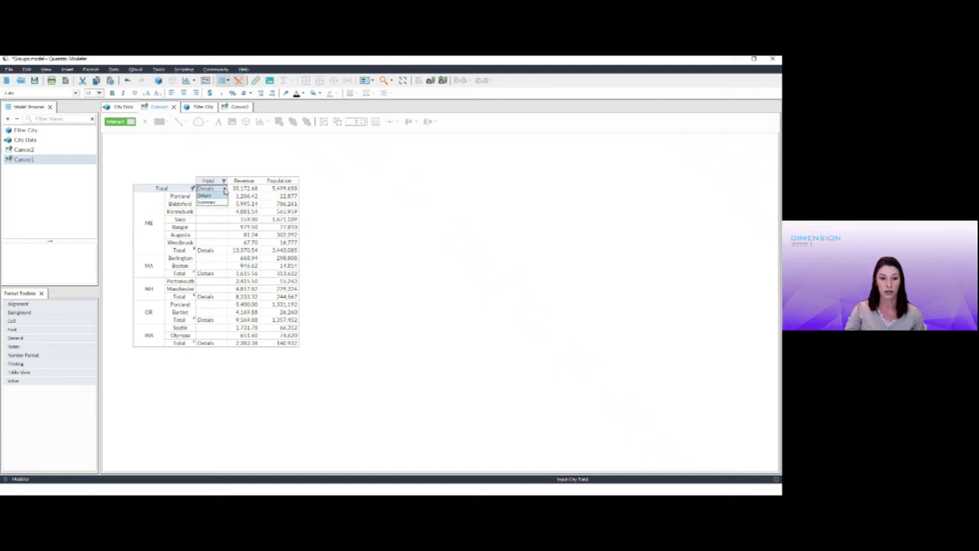
click(396, 232)
click(369, 227)
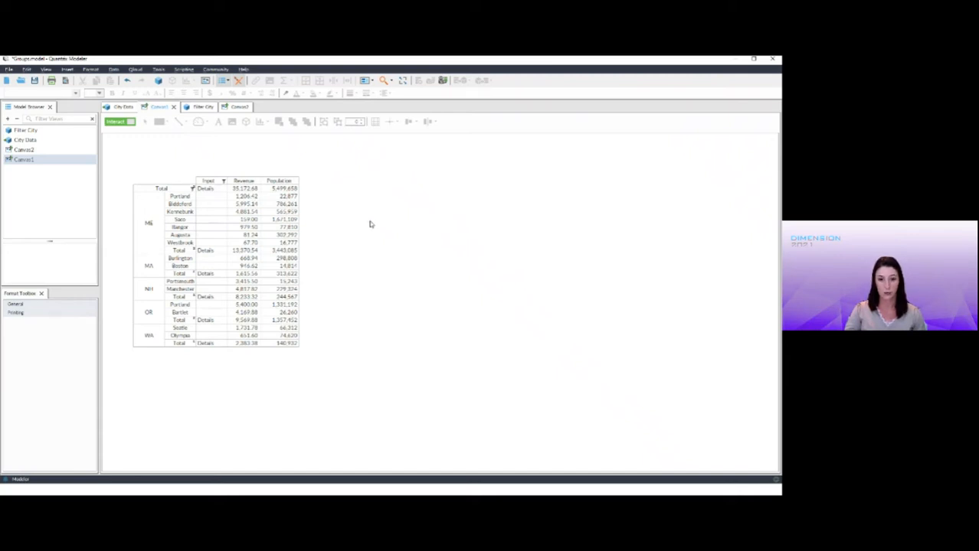
Switch to Notepad to examine the citydata text file's columns, and switch back to the untitled Quantrix model
key(alt+Tab)
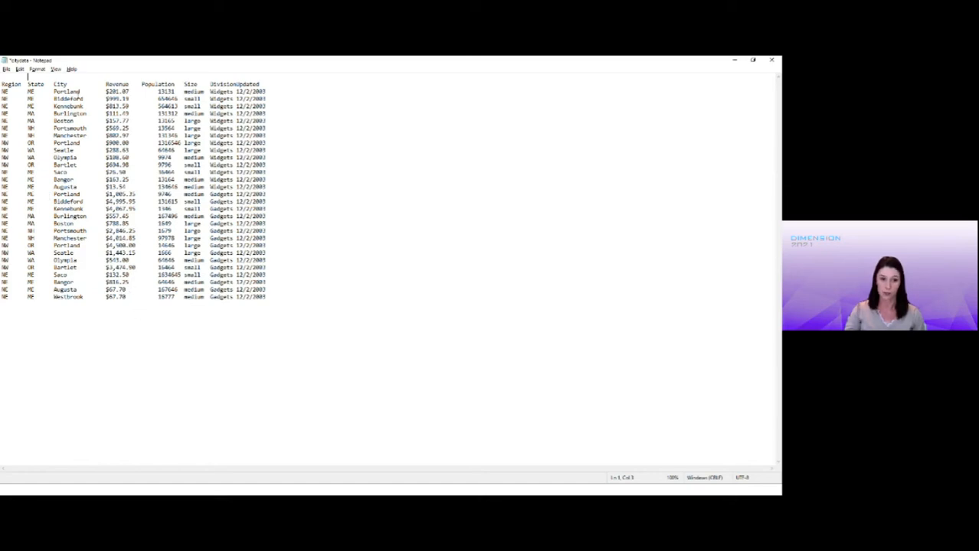
click(79, 92)
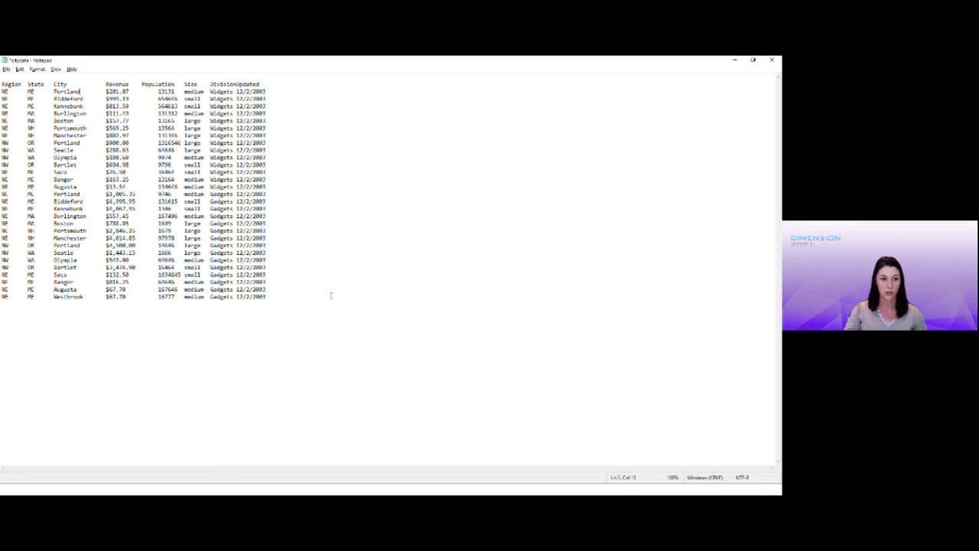
key(alt+Tab)
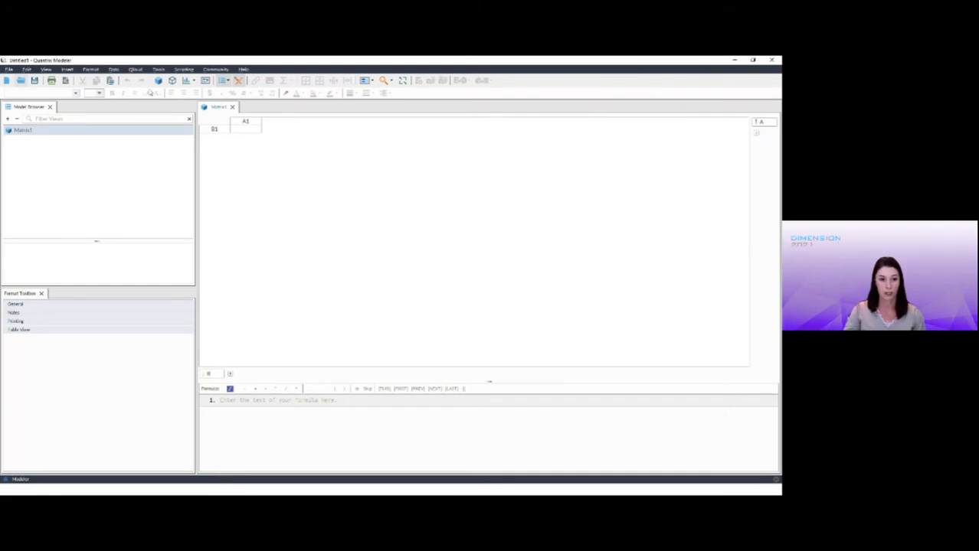
Import citydata.csv into the model as a text file data source with the first row used as header values
click(113, 69)
mouse_move(127, 79)
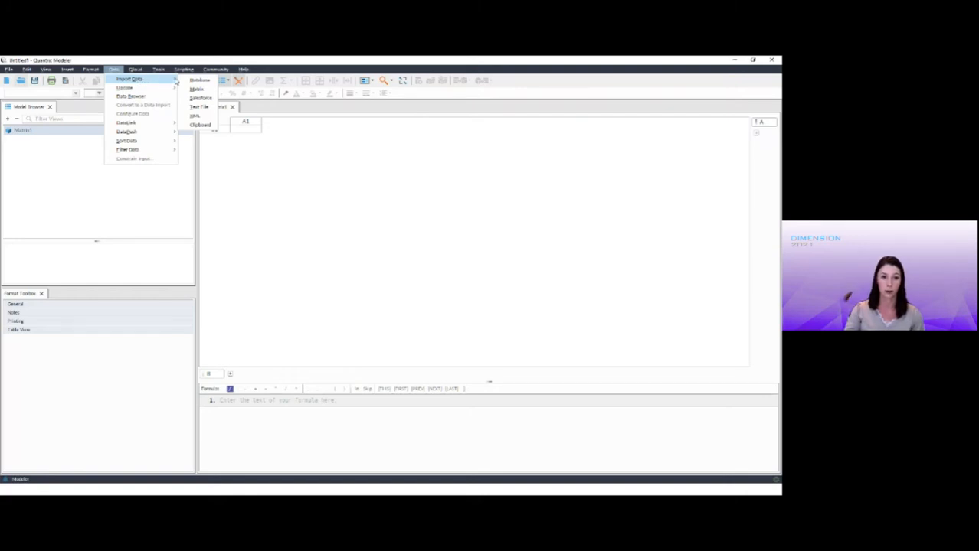
click(206, 109)
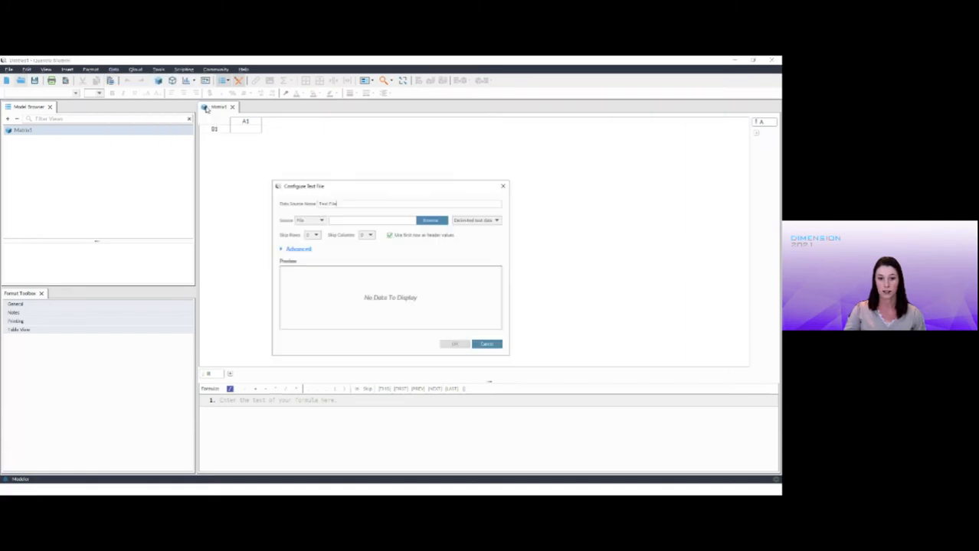
click(433, 218)
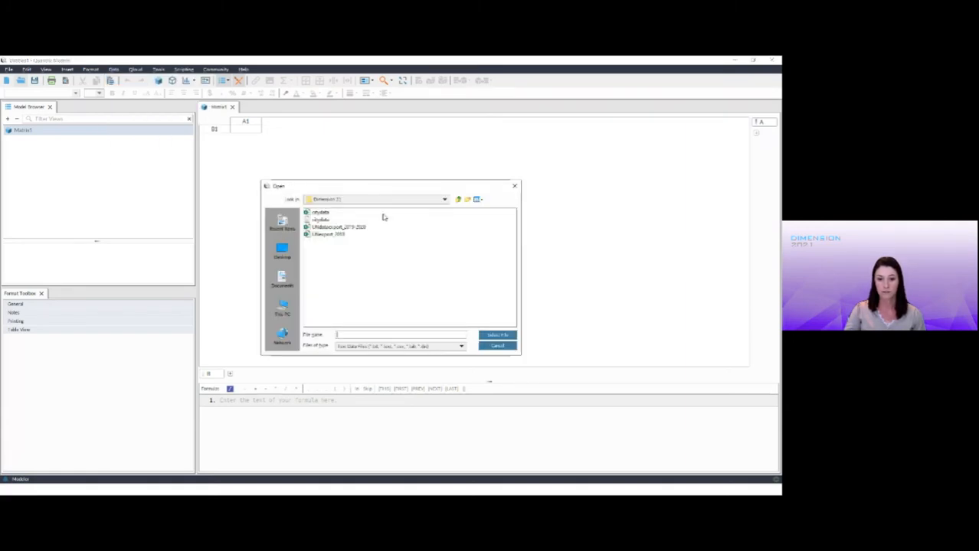
click(321, 212)
click(498, 336)
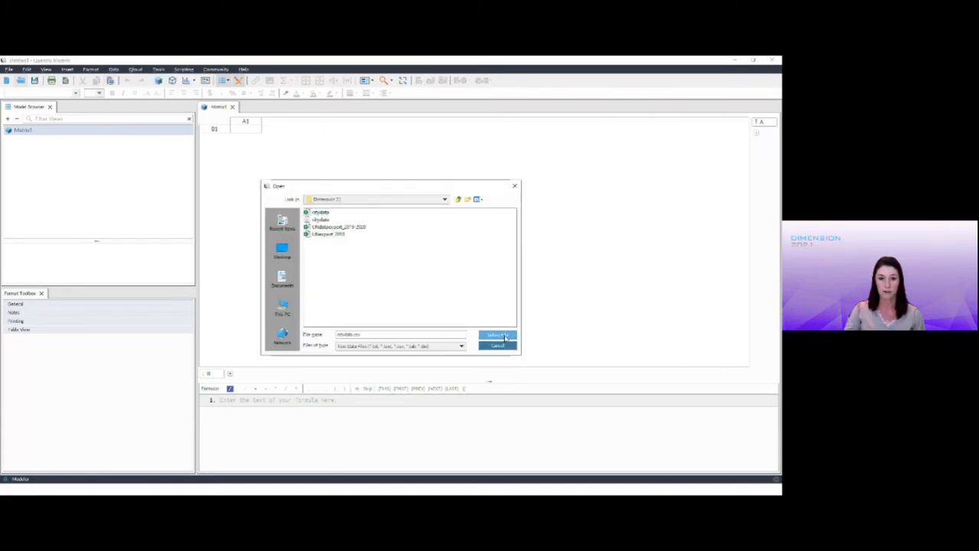
click(454, 345)
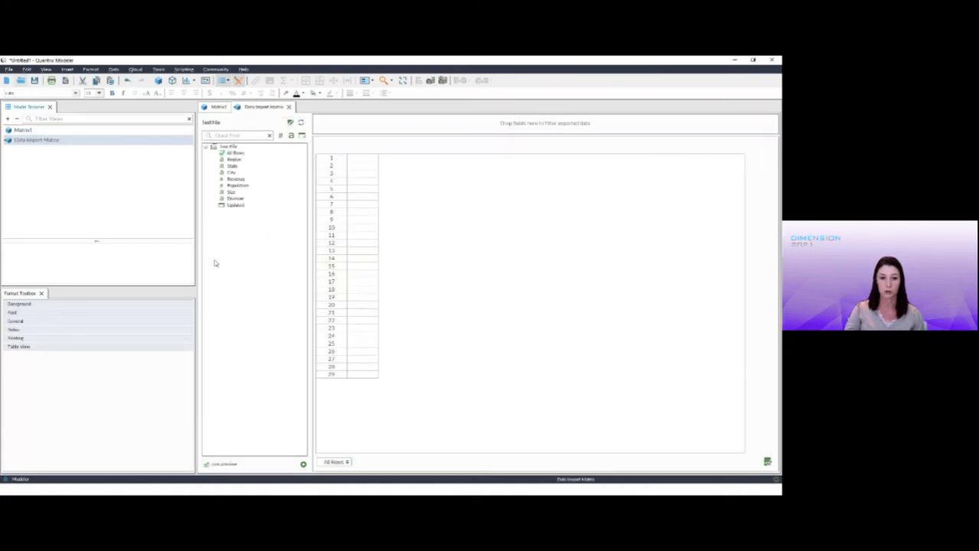
Place the City field on the row axis of the data import matrix and widen the city name column
drag(196, 265, 145, 265)
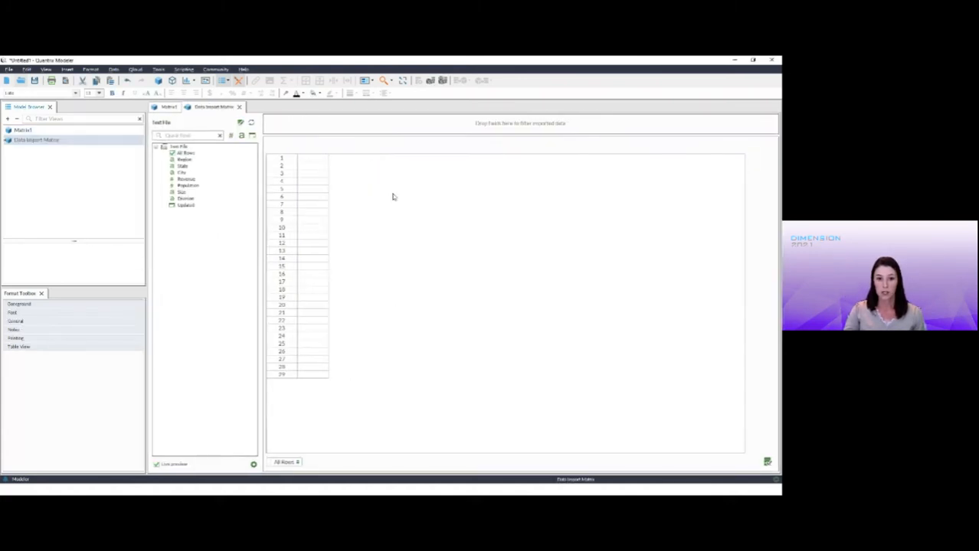
drag(181, 174, 337, 462)
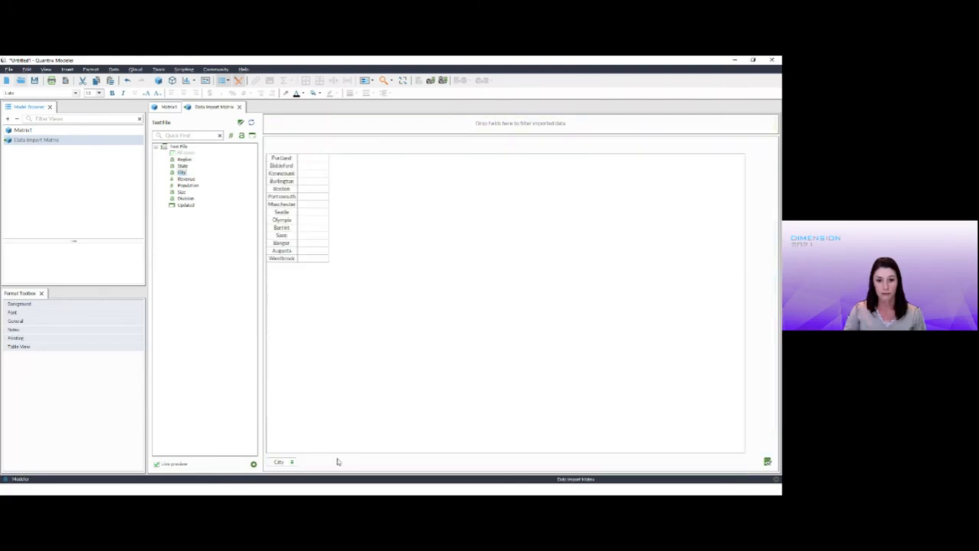
click(402, 208)
drag(300, 190, 306, 191)
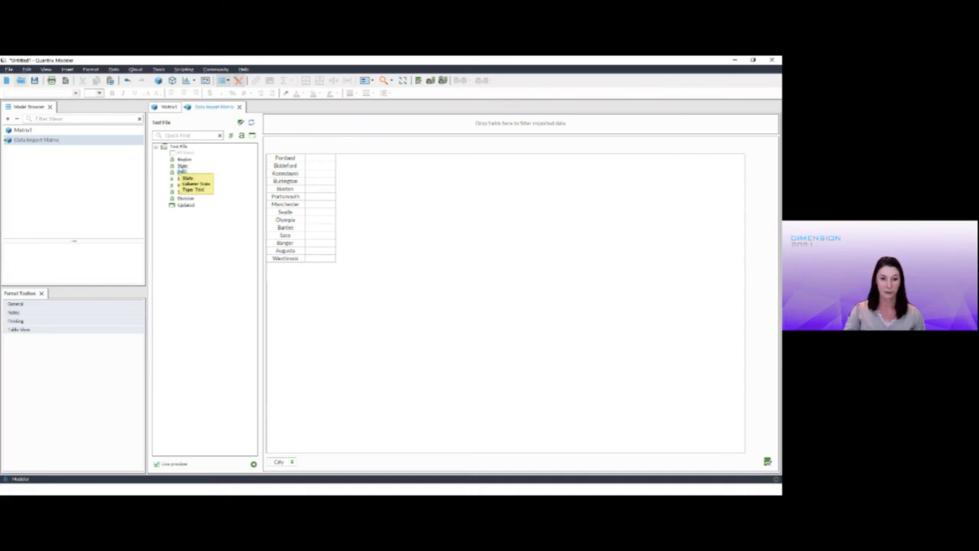
Try State as a separate row category before City, undo it, and add State onto the city items to group them
drag(182, 167, 274, 465)
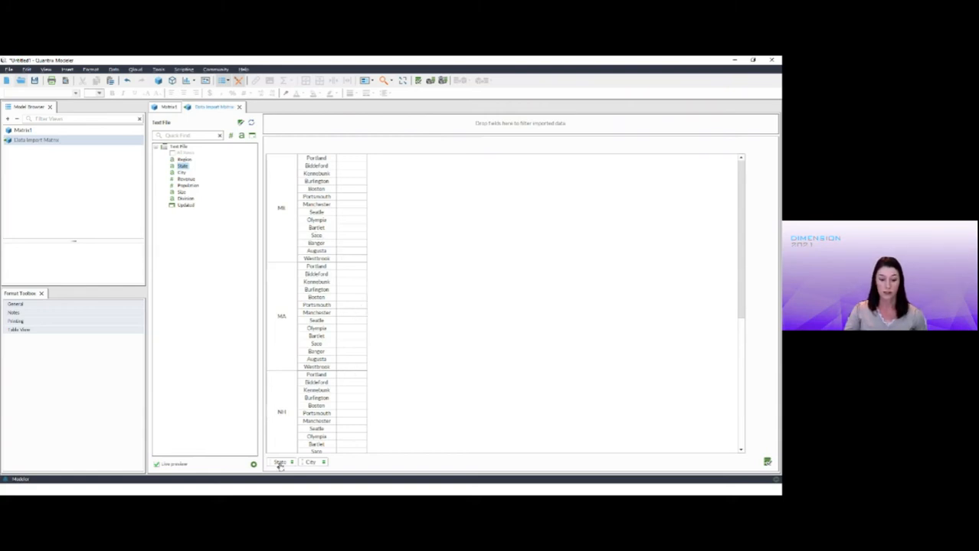
key(ctrl+z)
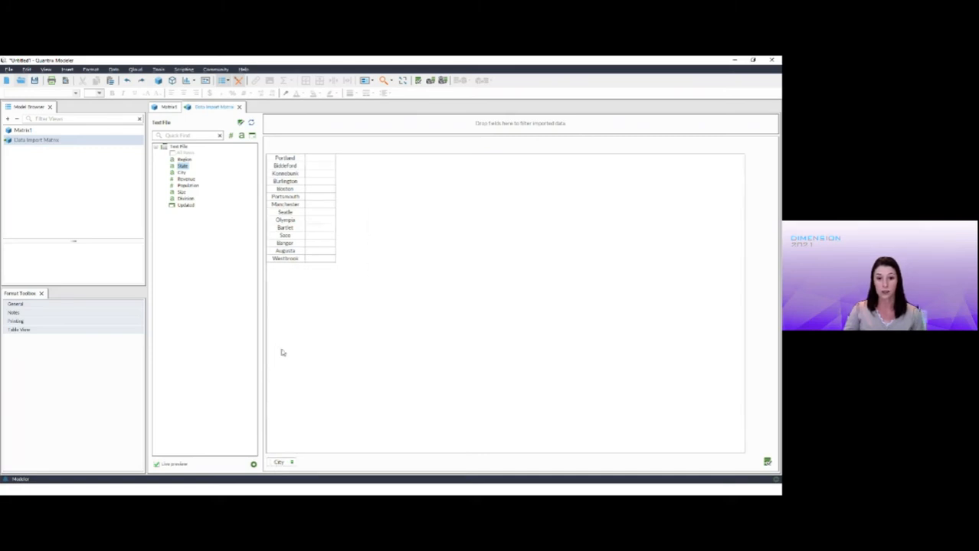
drag(183, 166, 283, 190)
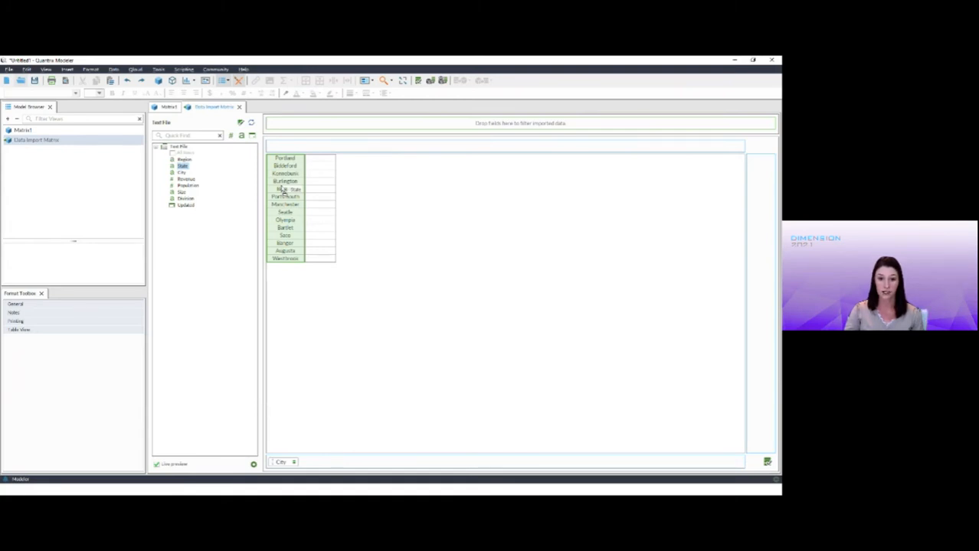
drag(283, 190, 283, 190)
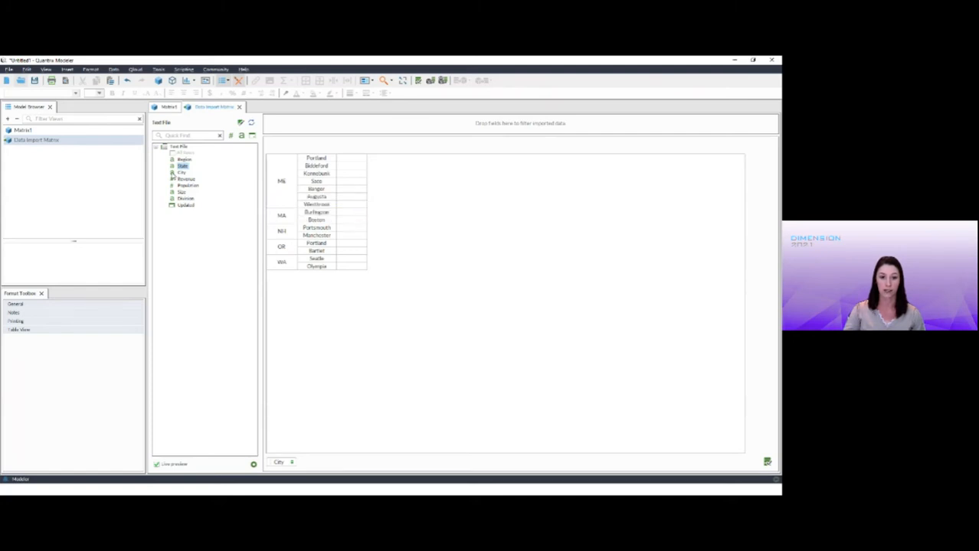
Add the Population and Revenue fields to the data import matrix and complete the import
double_click(196, 186)
double_click(187, 179)
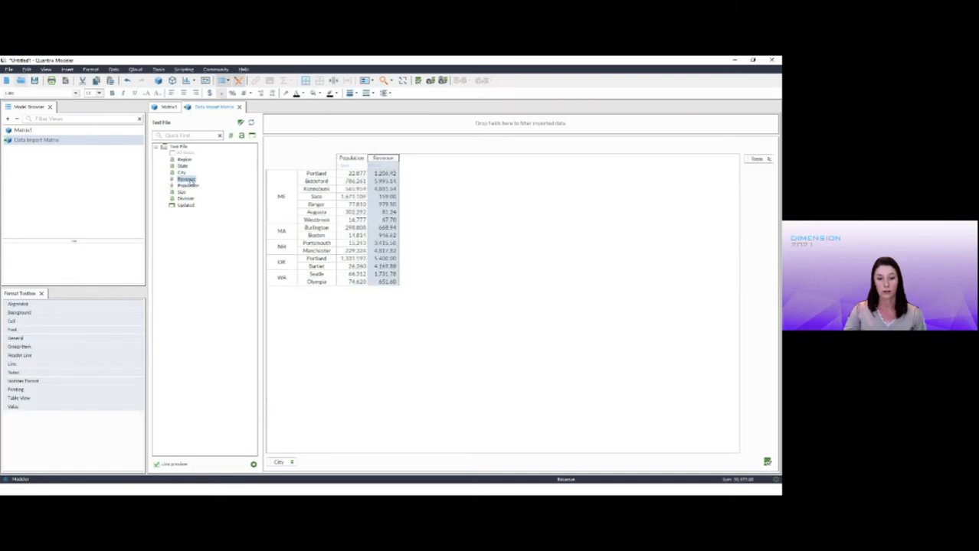
click(476, 245)
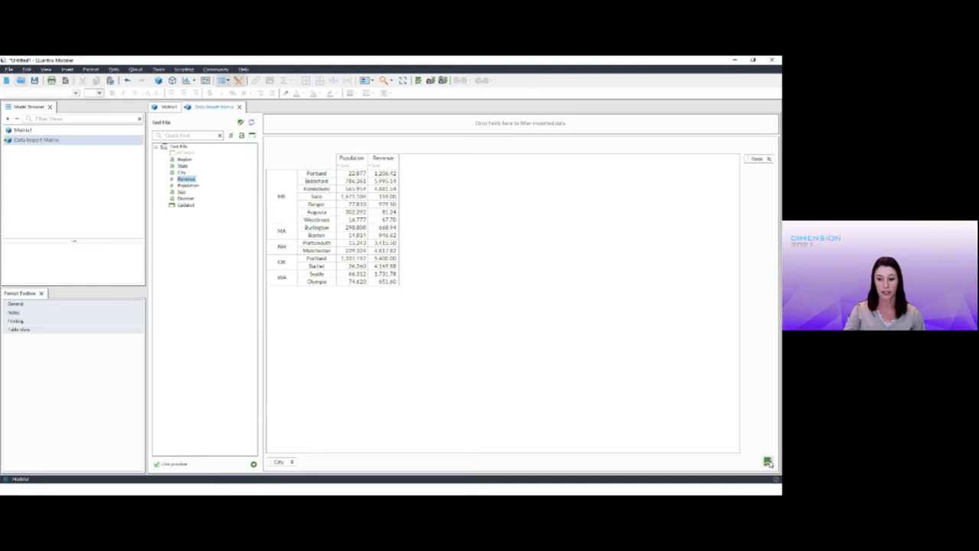
click(767, 462)
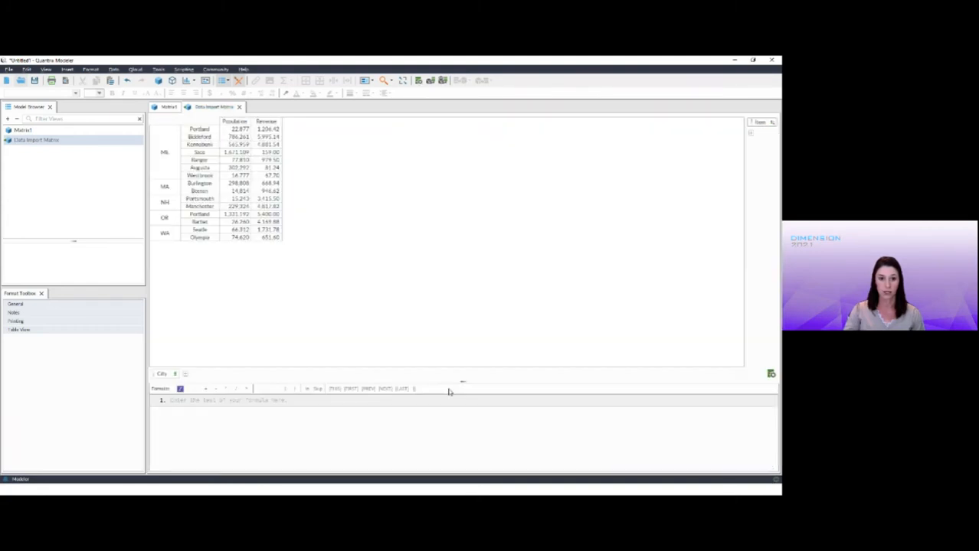
Rename the data import matrix as City Data
right_click(215, 110)
click(218, 113)
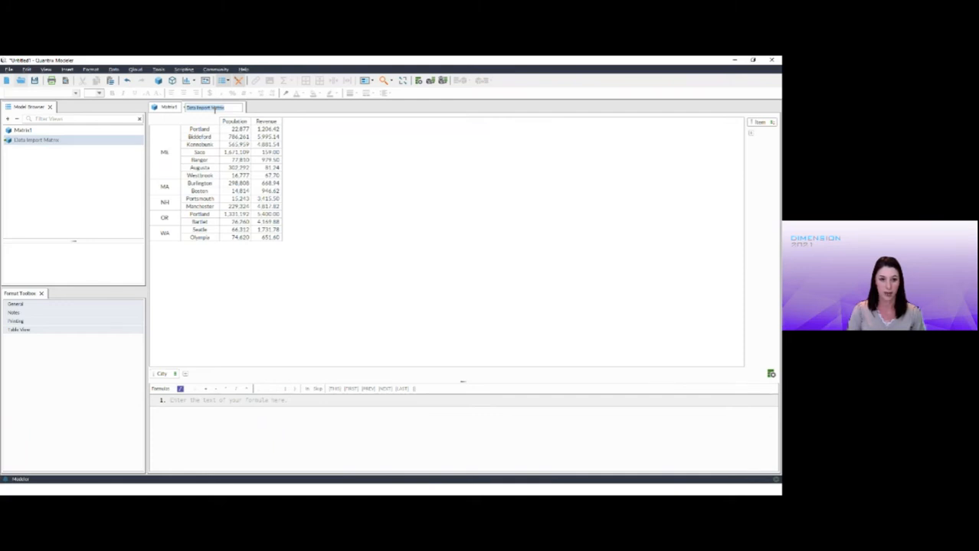
text(City)
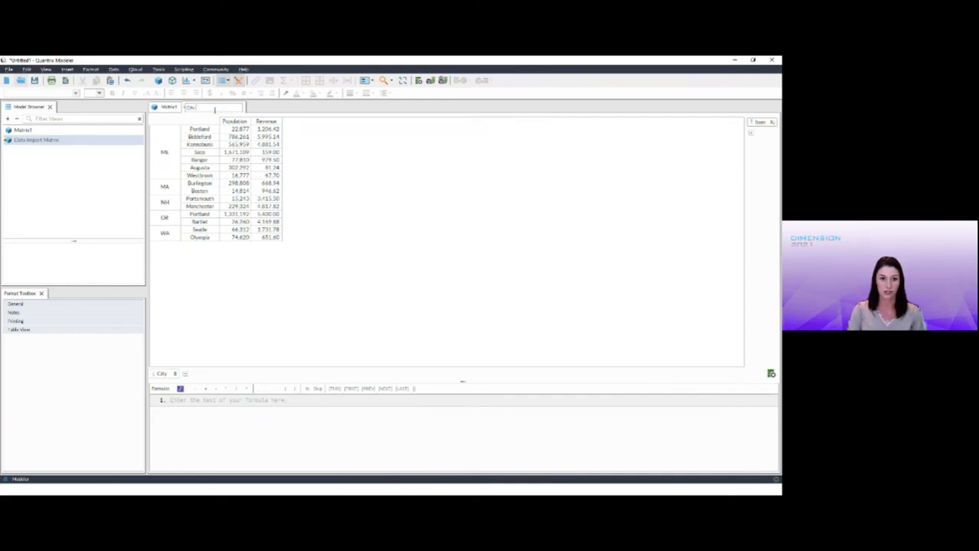
text( Data)
key(Return)
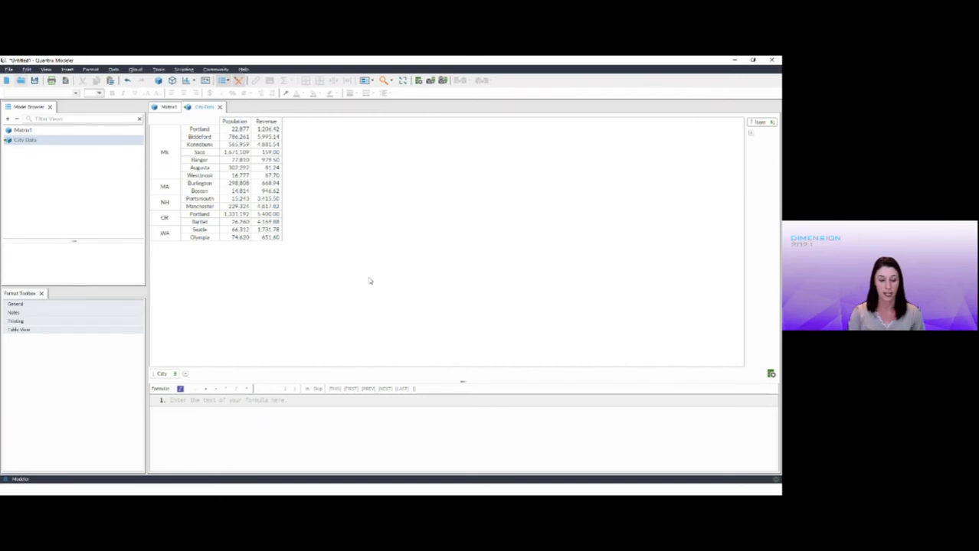
Add a sum summary item for the whole City category and name it Total
click(172, 376)
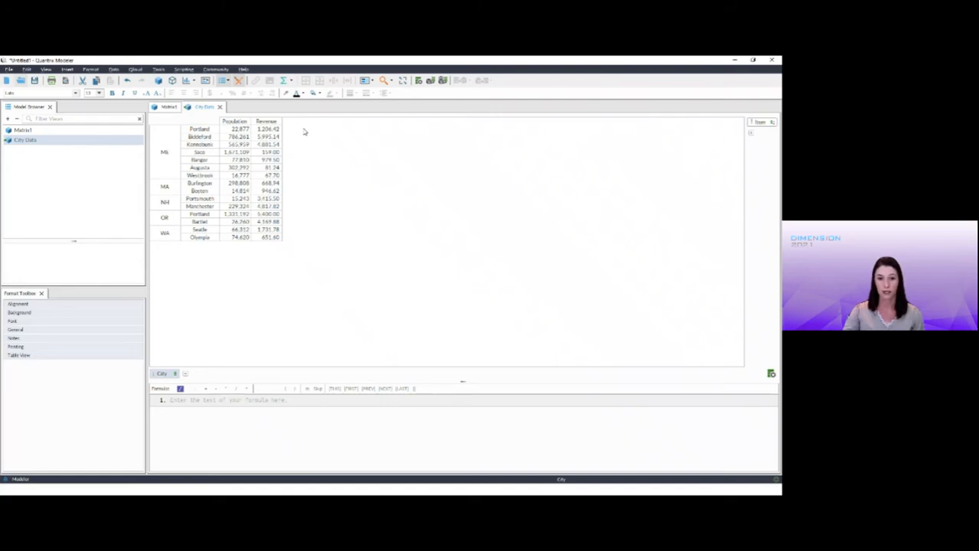
click(283, 81)
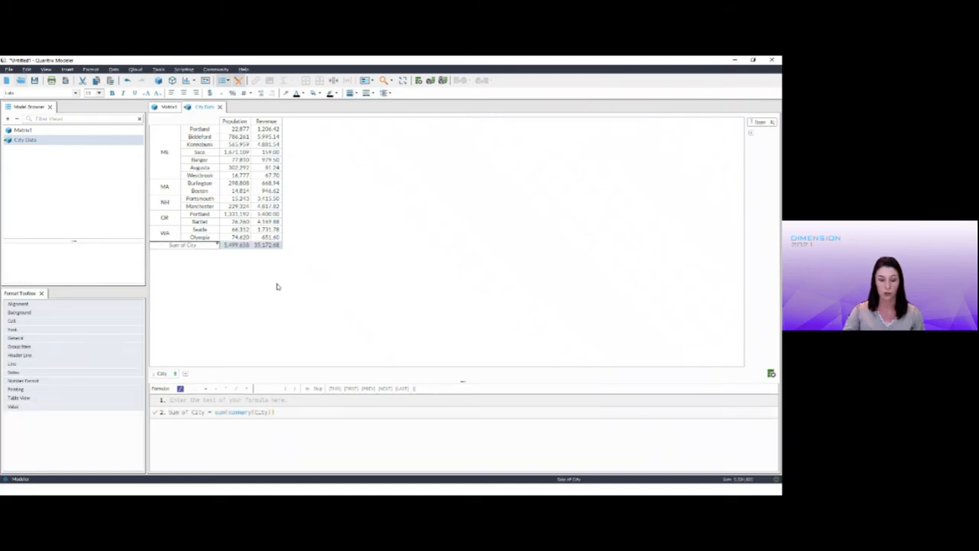
click(226, 274)
key(Return)
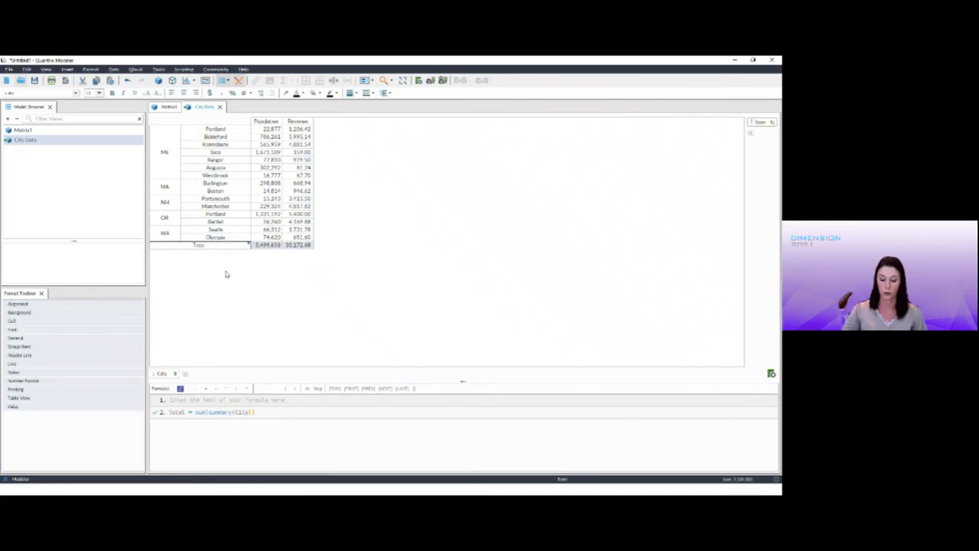
Move the Total item above the state groups to the start of the City category
key(alt+Up)
key(alt+Up)
key(alt+Up)
key(alt+Up)
key(alt+Up)
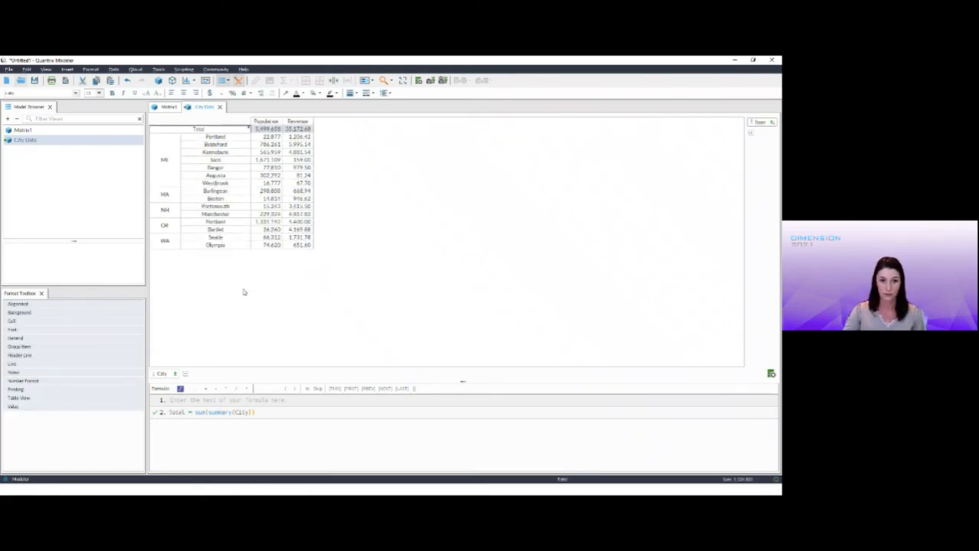
click(243, 291)
Add a sum summary item to the ME group and to the MA group, naming each one Total
click(178, 166)
click(283, 81)
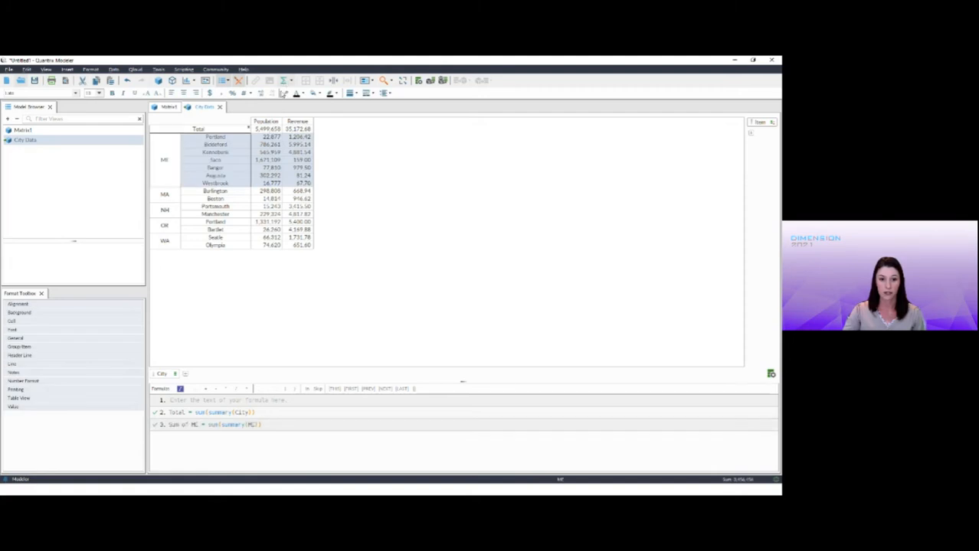
text(Total)
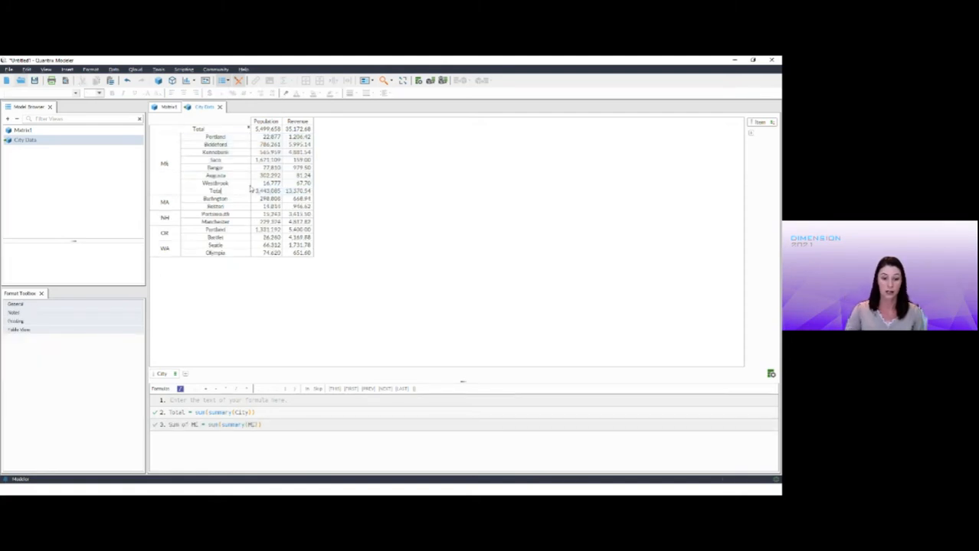
key(Return)
click(165, 206)
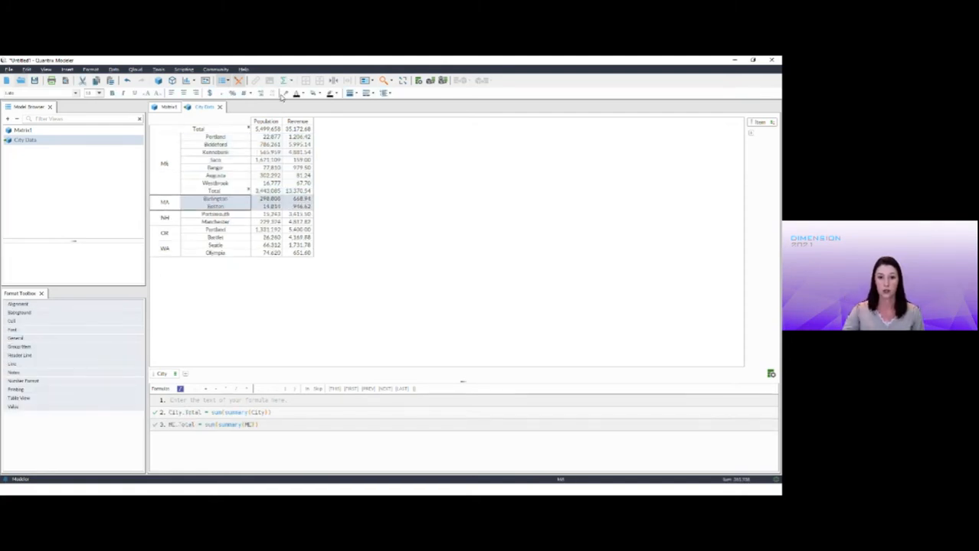
click(282, 80)
text(Total)
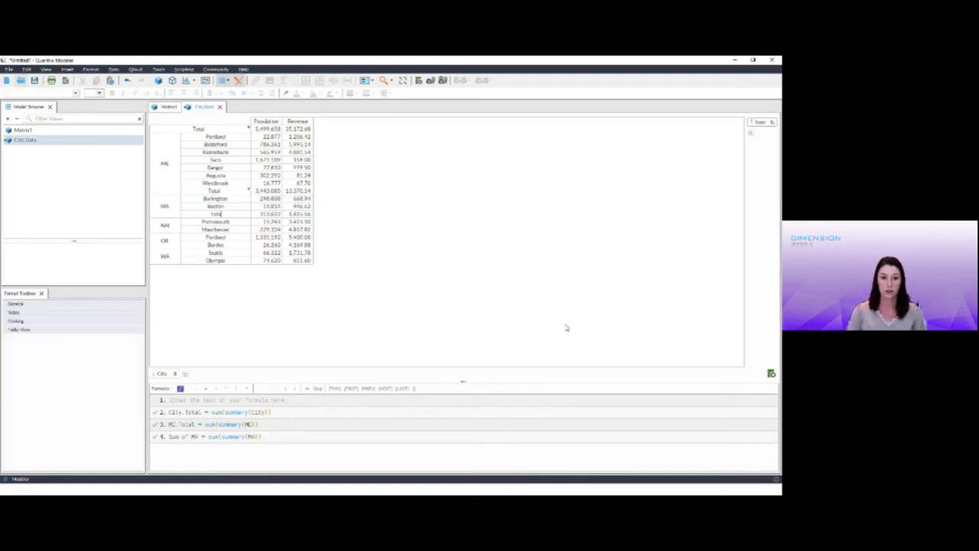
key(Return)
Add a sum summary item to the NH group and to the OR group, naming each one Total
click(171, 228)
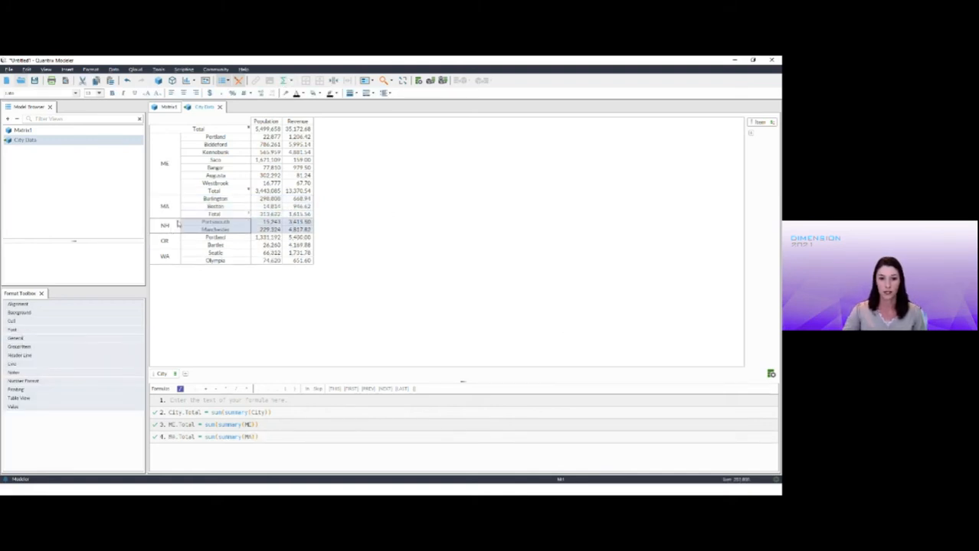
click(283, 81)
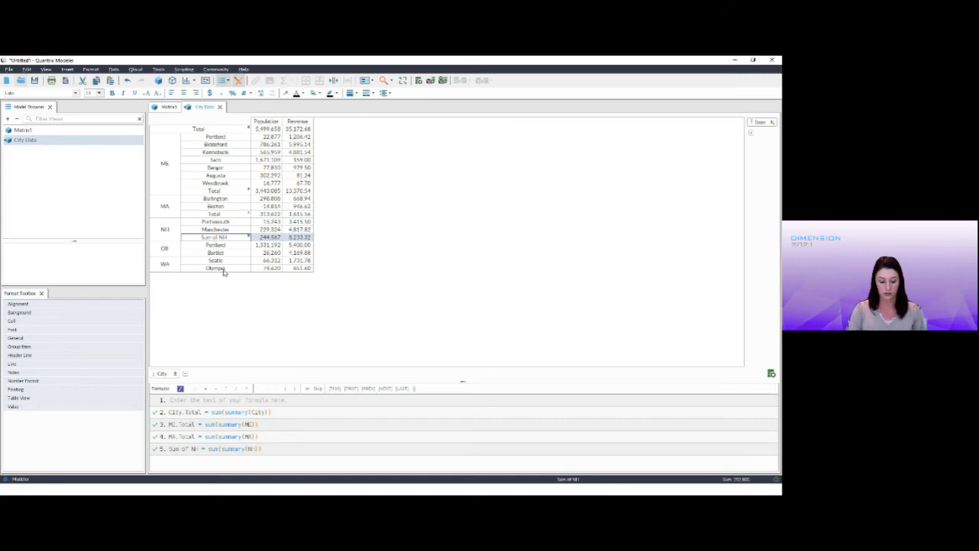
text(Total)
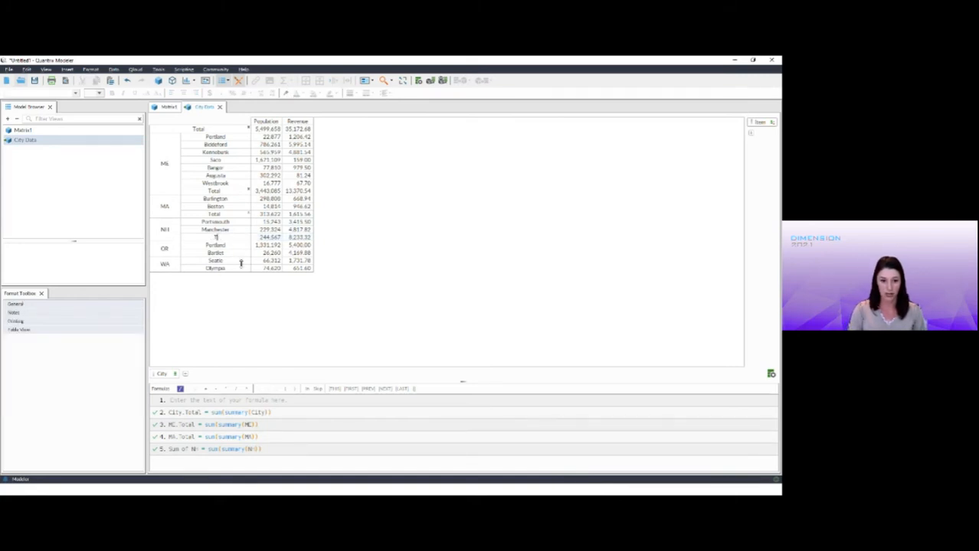
key(Return)
click(173, 250)
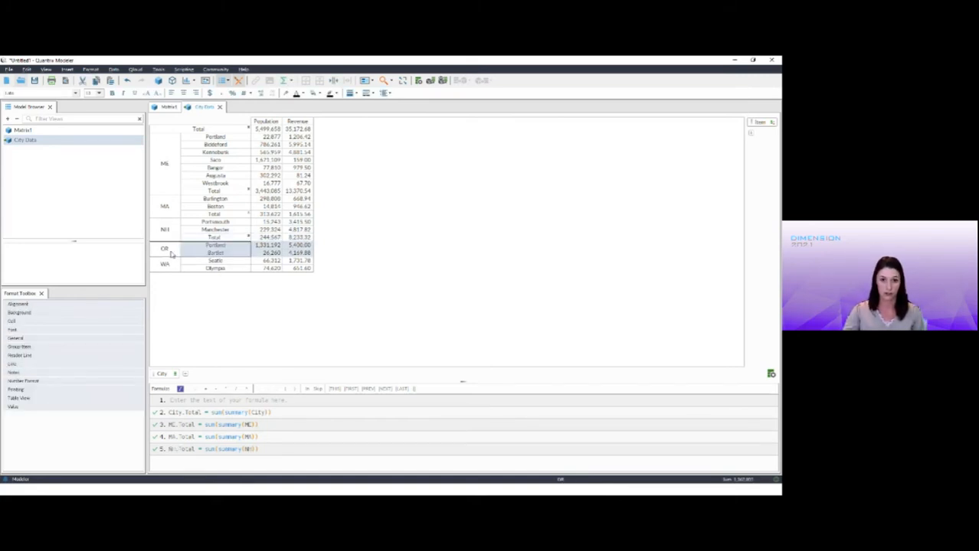
click(285, 82)
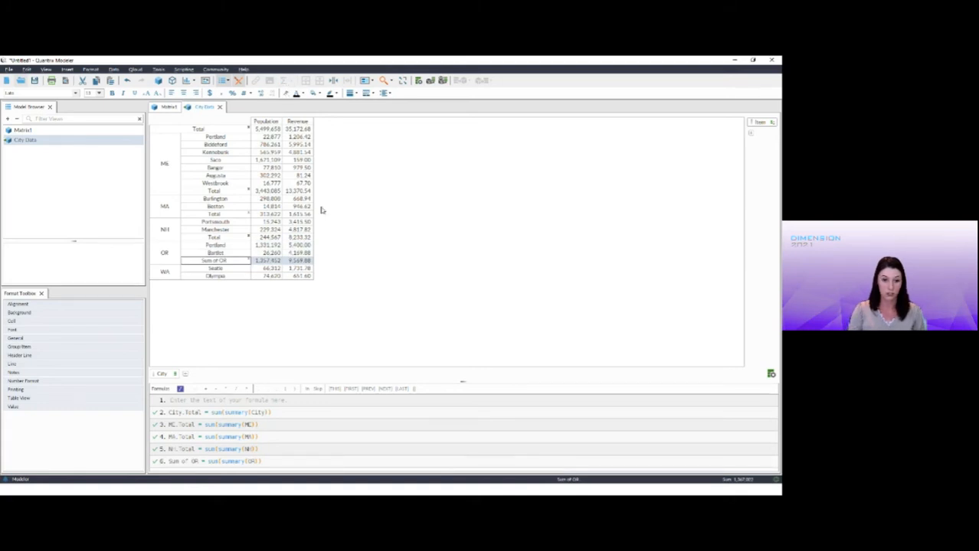
text(Total)
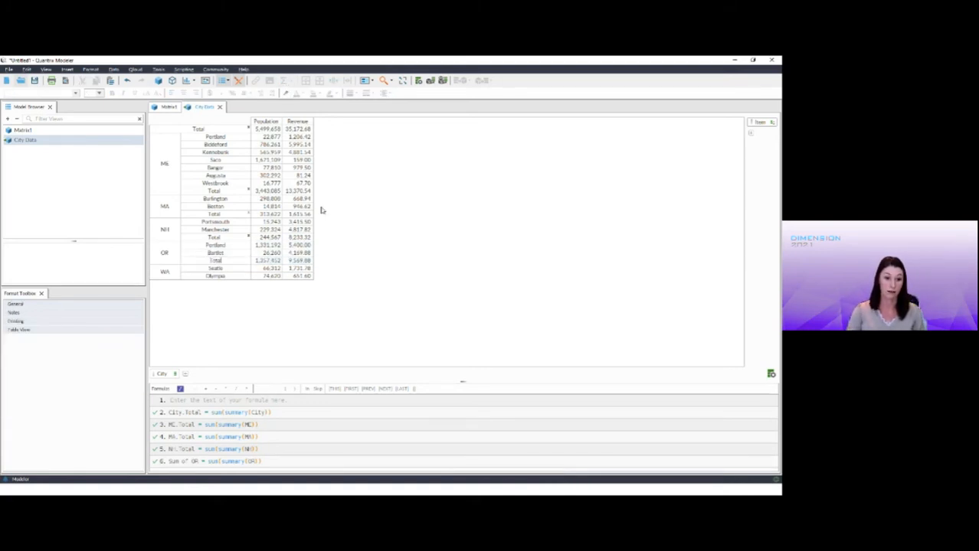
key(Return)
Add a sum summary item to the WA group and name it Total
click(174, 277)
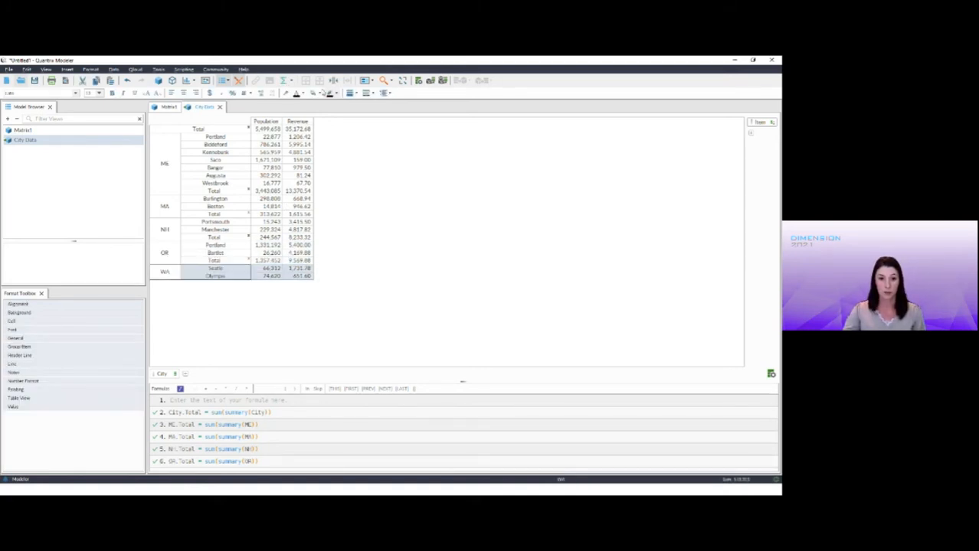
click(286, 81)
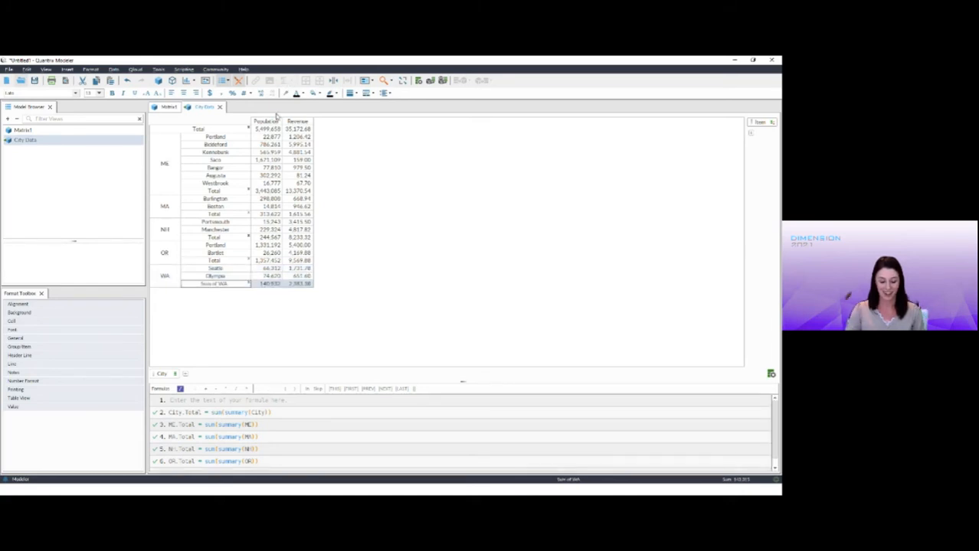
text(Total)
key(Return)
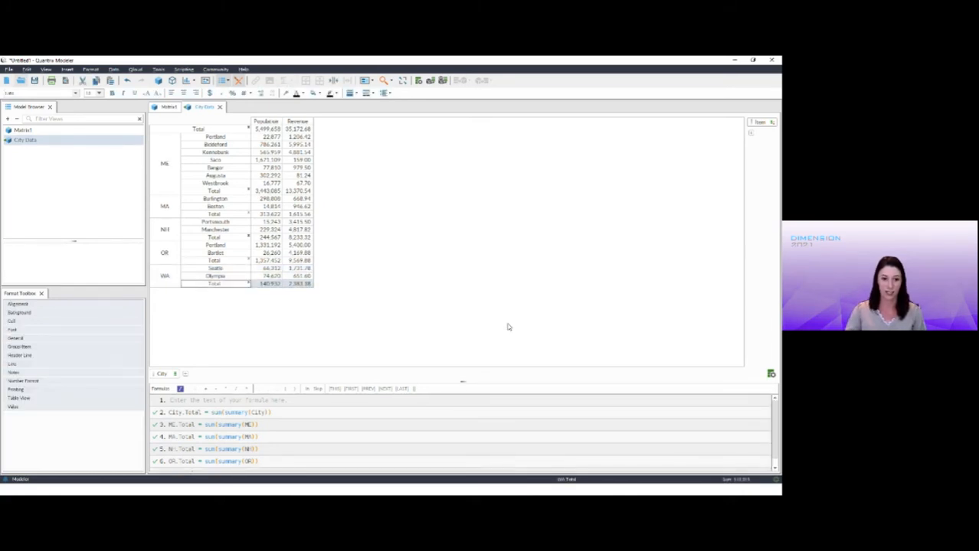
click(392, 257)
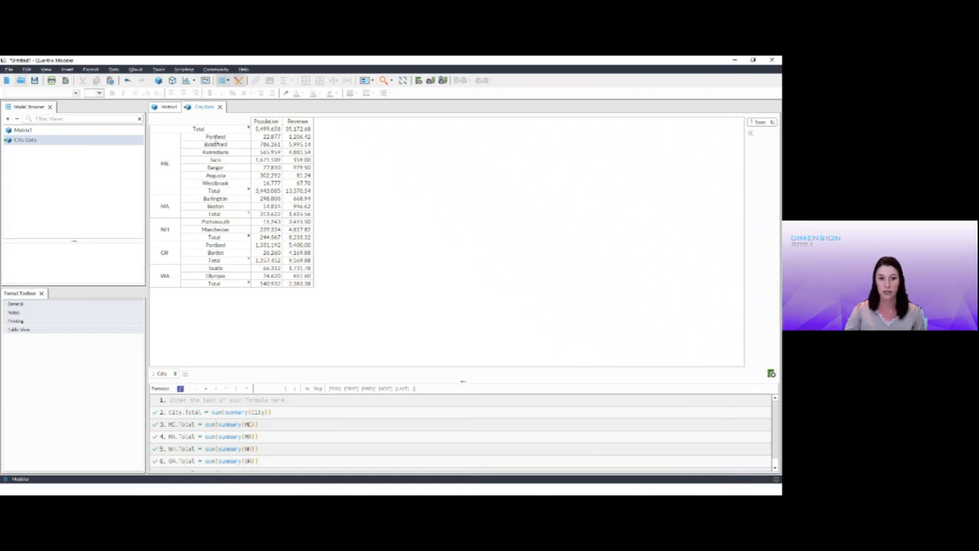
Place Matrix1 side by side with the City Data matrix and rename it Filter City
click(167, 108)
drag(207, 121, 367, 268)
right_click(389, 107)
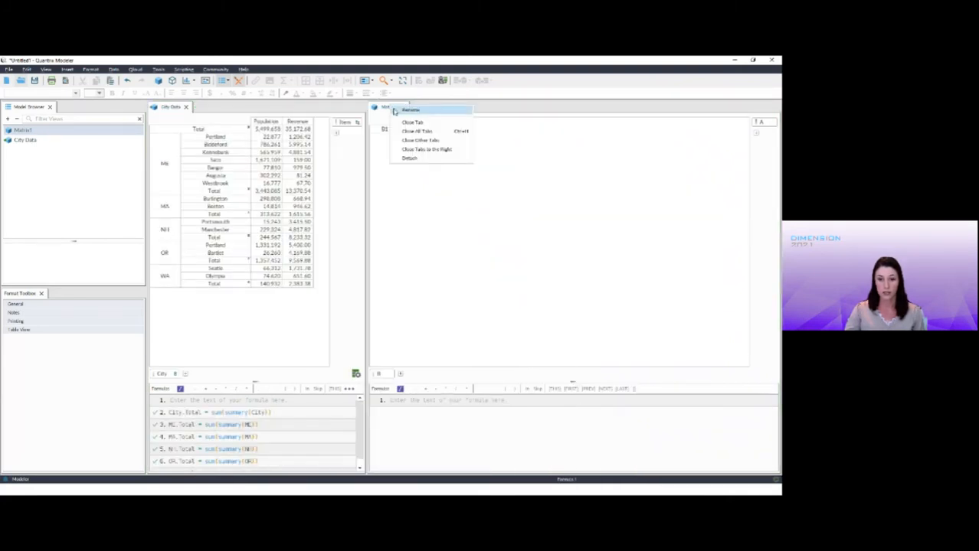
click(393, 109)
text(Filters)
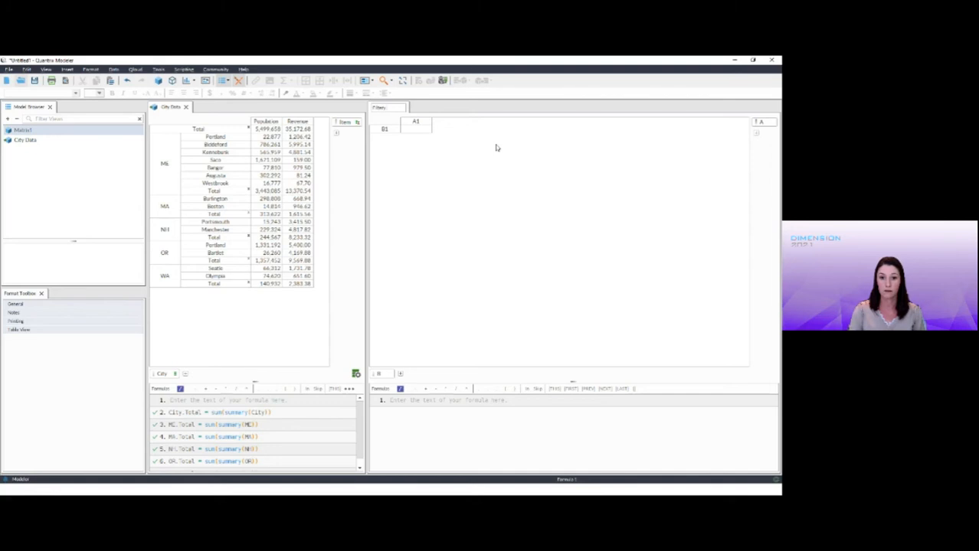
key(BackSpace)
key(BackSpace)
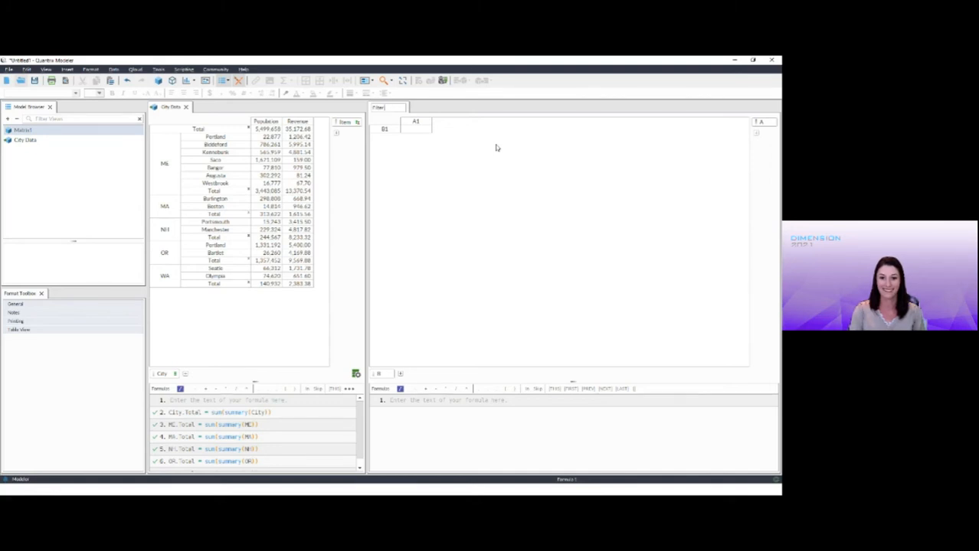
text(City)
key(Return)
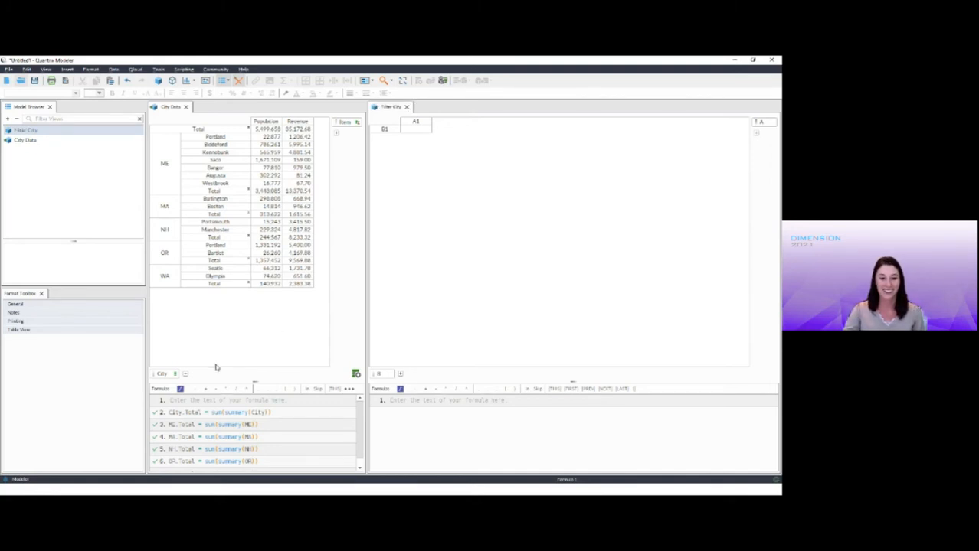
Link the City category from City Data into Filter City in place of category B, and rename category A as Values
drag(171, 376, 389, 377)
click(579, 283)
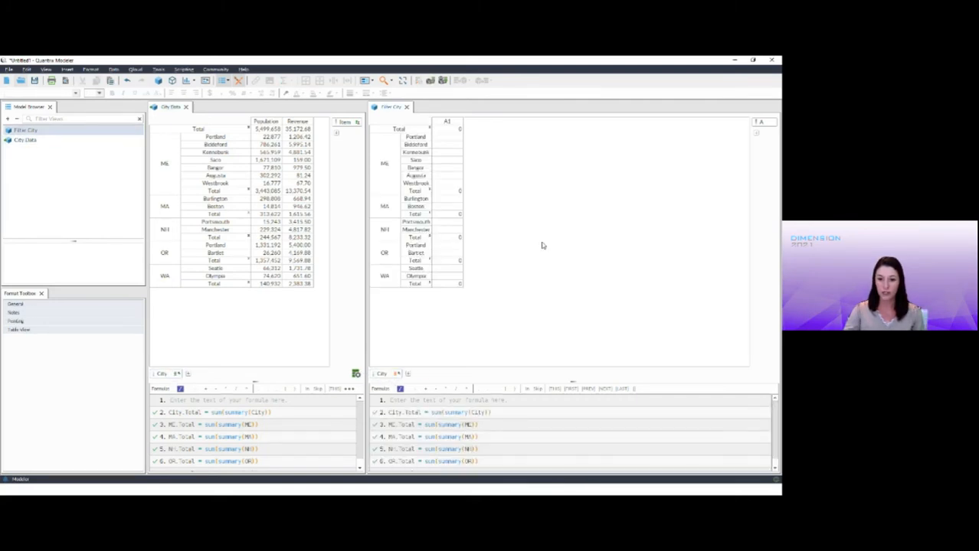
click(762, 122)
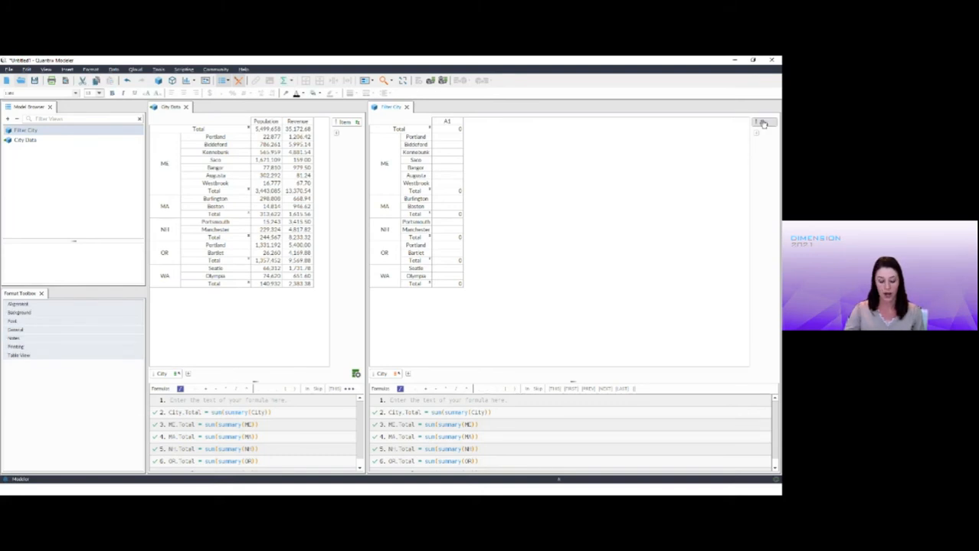
click(764, 124)
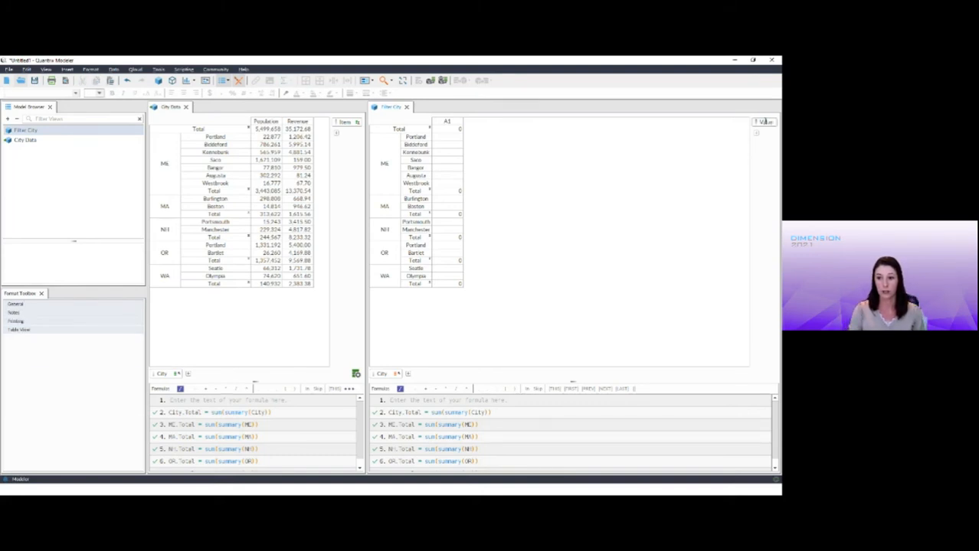
key(Return)
click(552, 286)
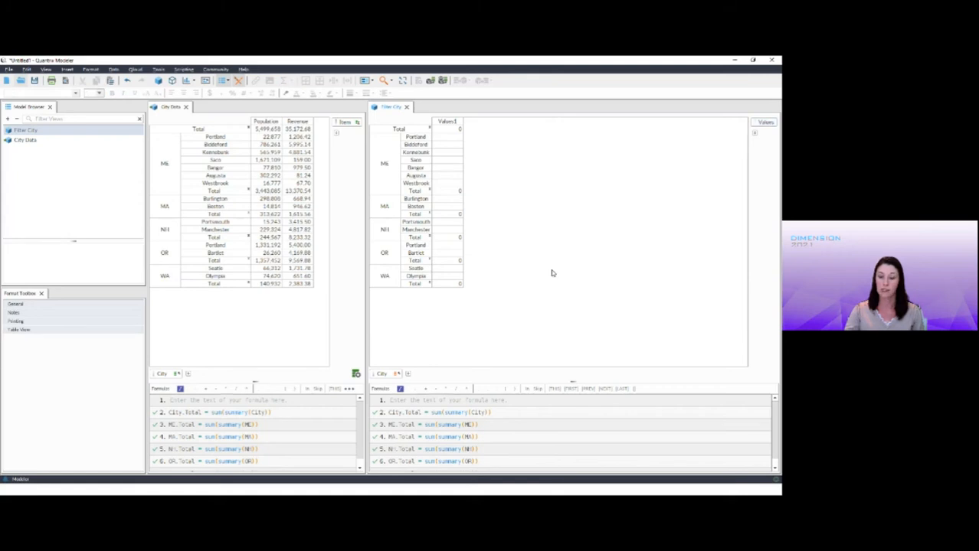
Rename the first item of the Values category as Input and add a second item named Input Value
click(456, 122)
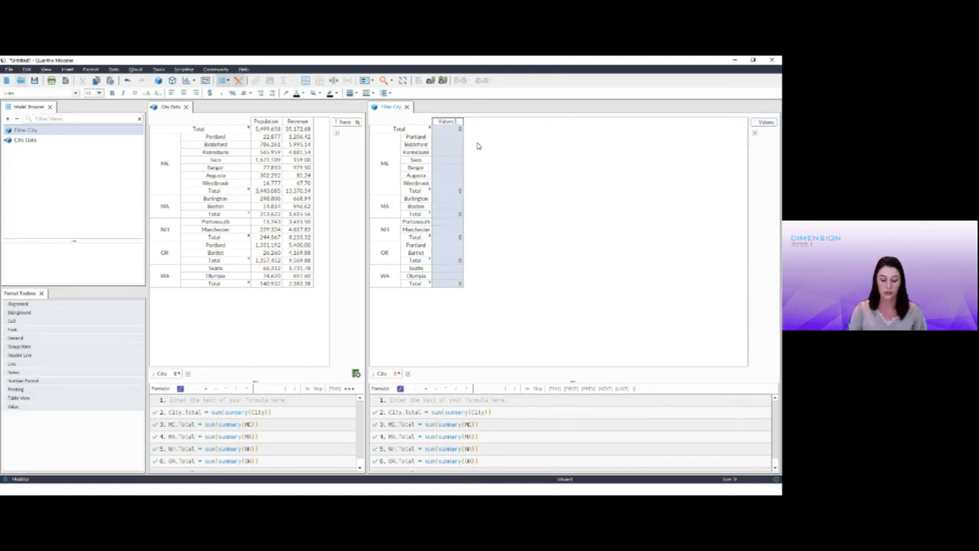
text(Input)
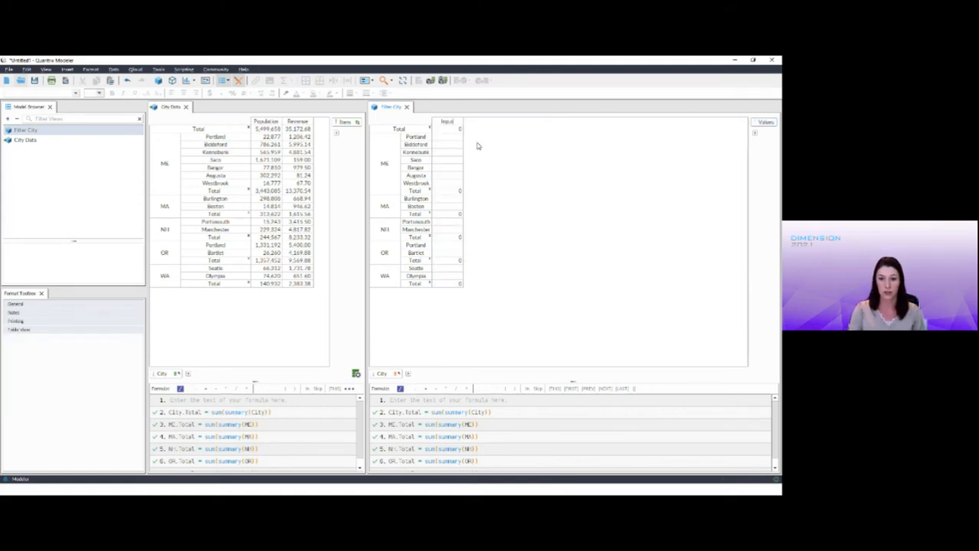
key(Return)
key(Return)
text(Inp)
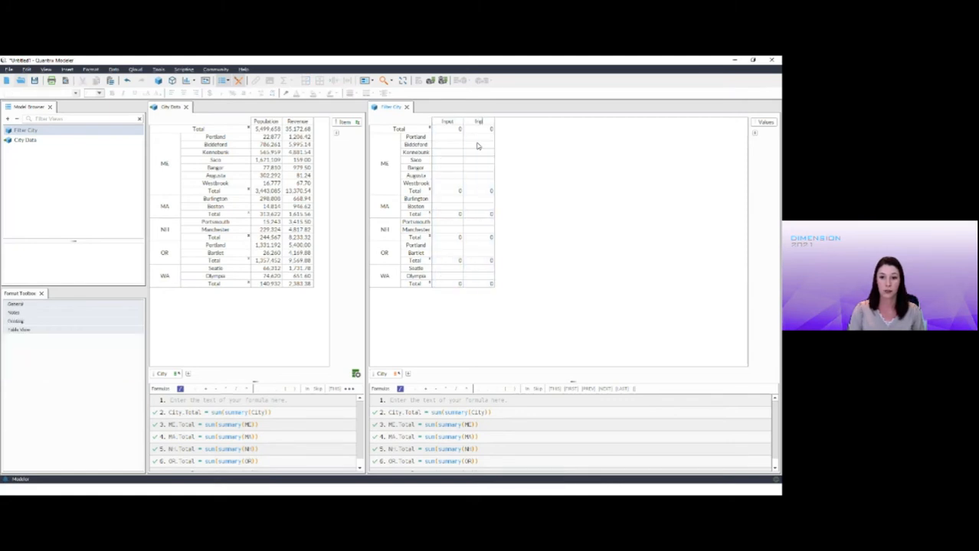
text(ut Value)
key(Return)
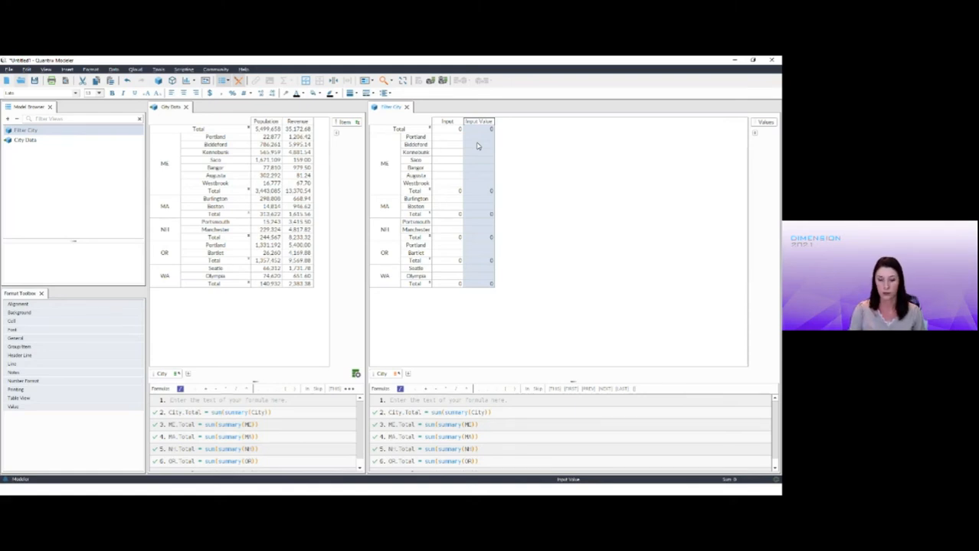
Add three more items to the Values category, named Filtered, Level 1 and Level 2
key(Return)
text(Filter)
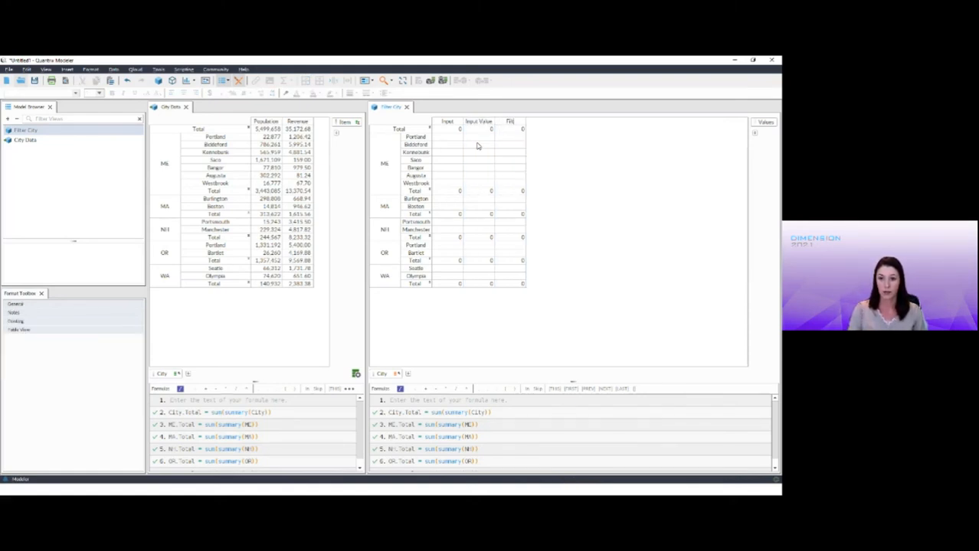
text(ed)
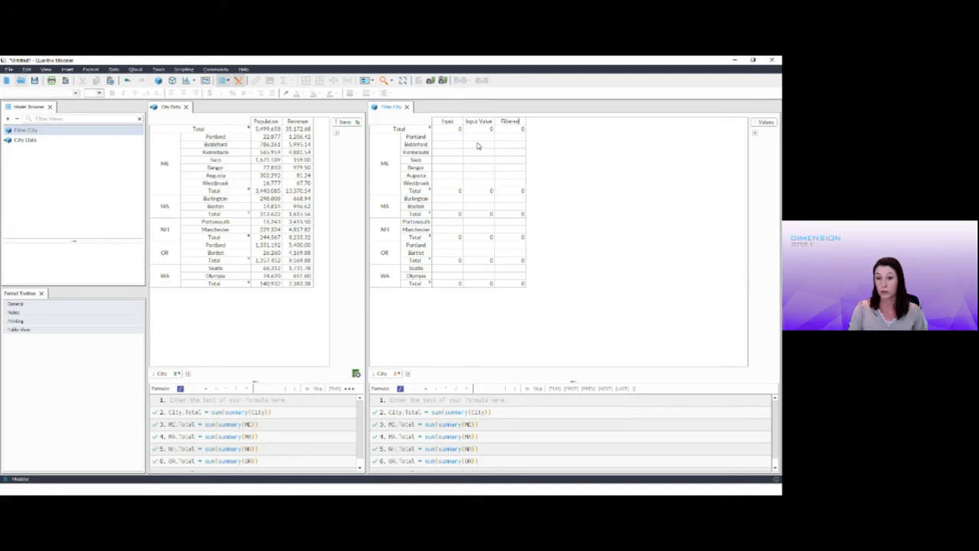
key(Return)
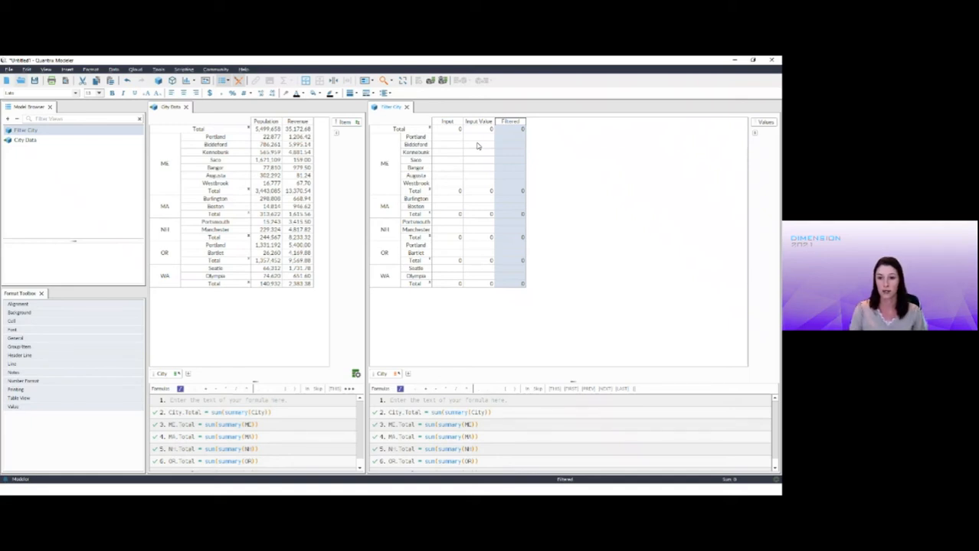
key(Return)
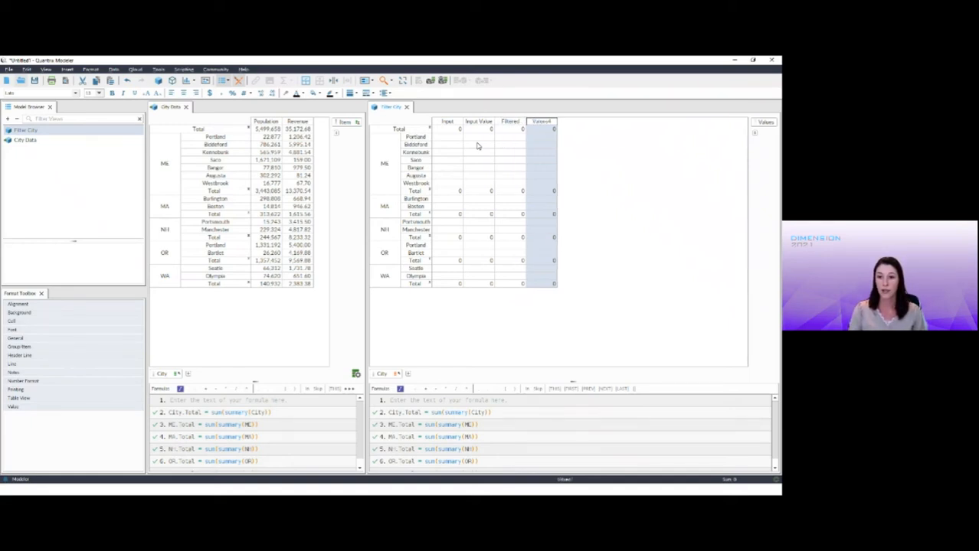
text(Level 1)
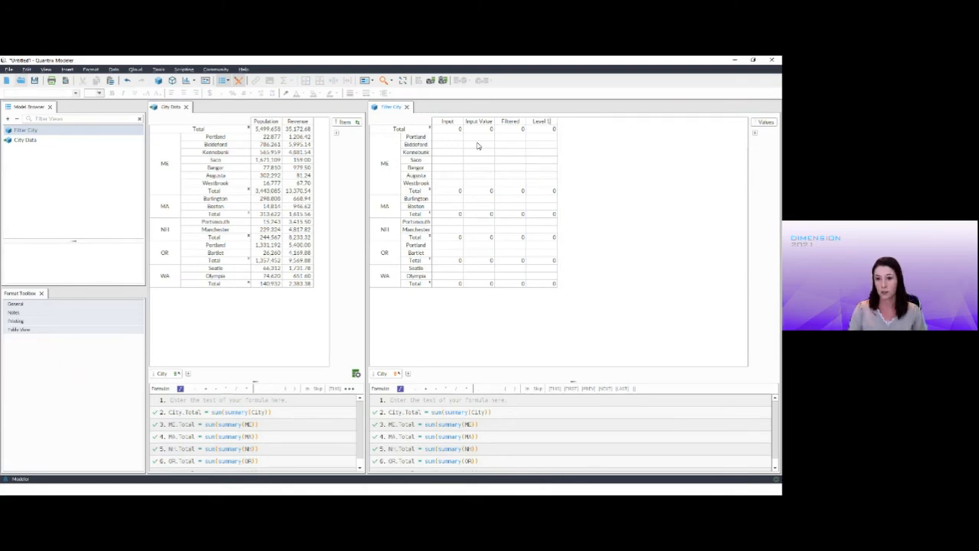
key(Return)
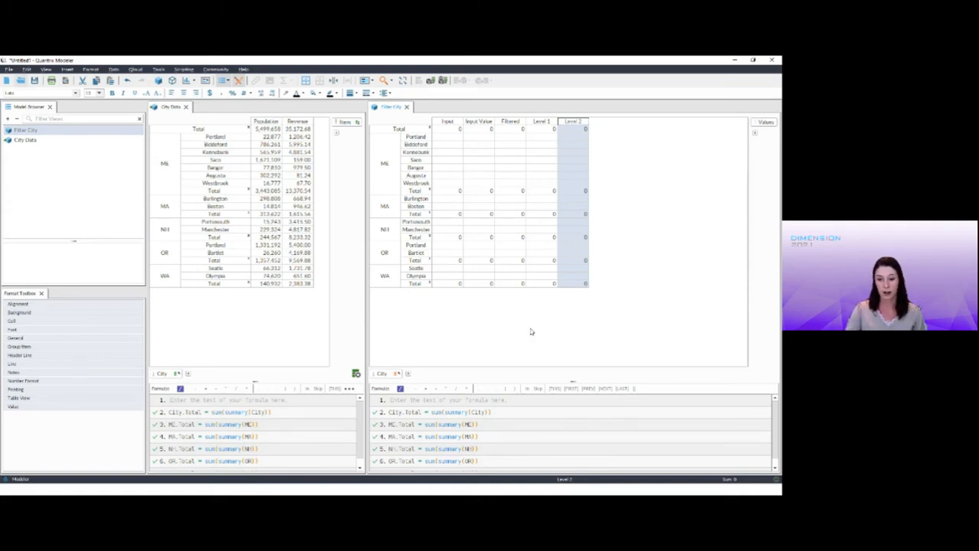
Replace all the summary formulas in Filter City with the six formulas defining Input, Input Value, Level 1, Level 2 and Filtered, and enlarge the formula area
drag(510, 399, 528, 477)
key(Delete)
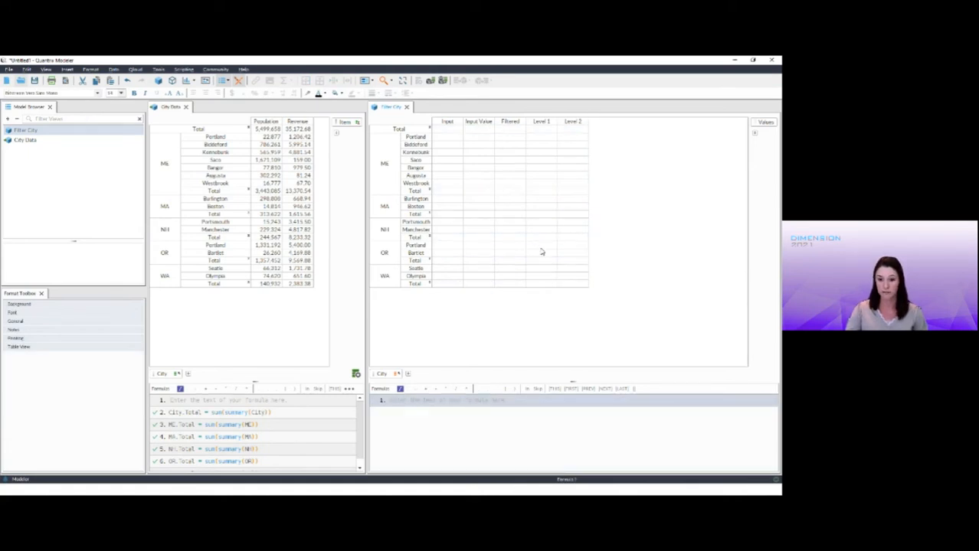
key(ctrl+z)
drag(560, 380, 559, 327)
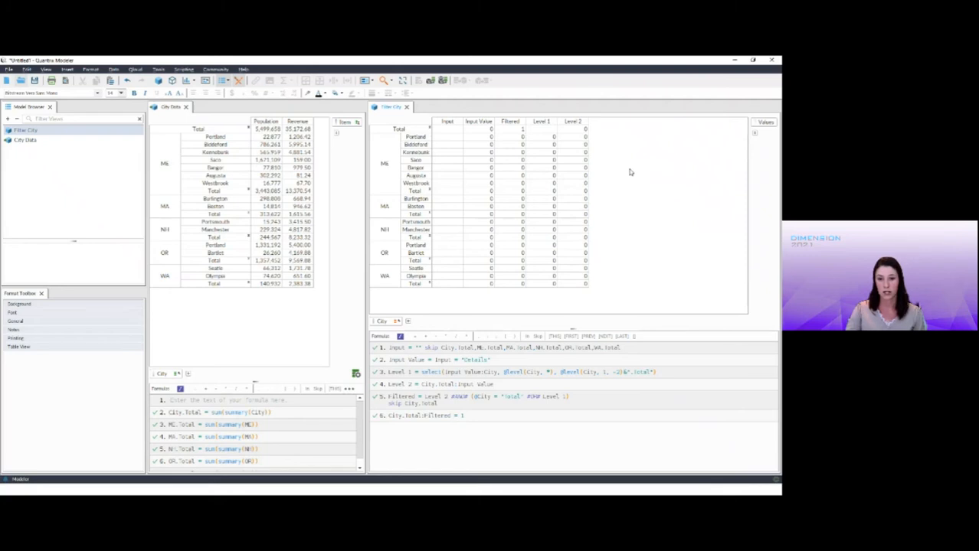
Constrain the Input item of Filter City to a list with the values Summary and Details
right_click(459, 125)
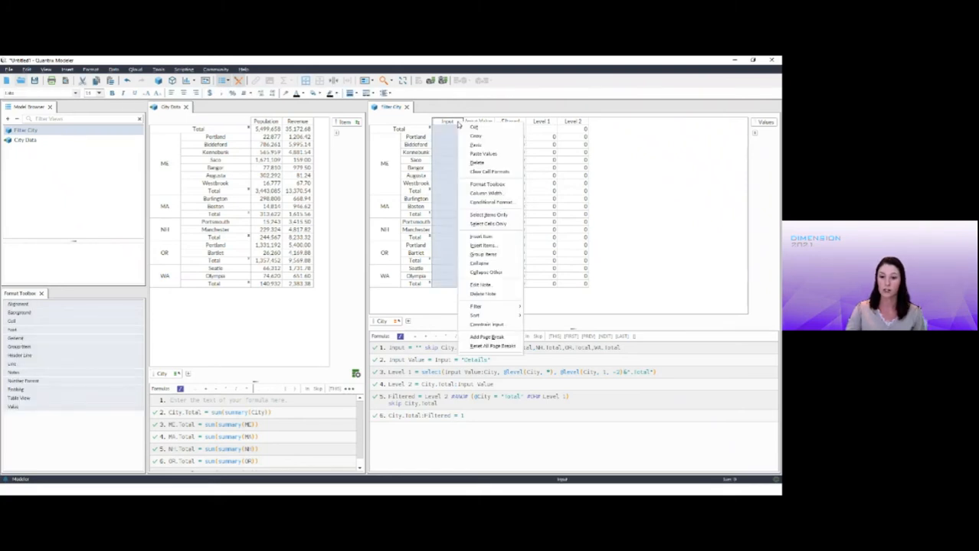
click(492, 326)
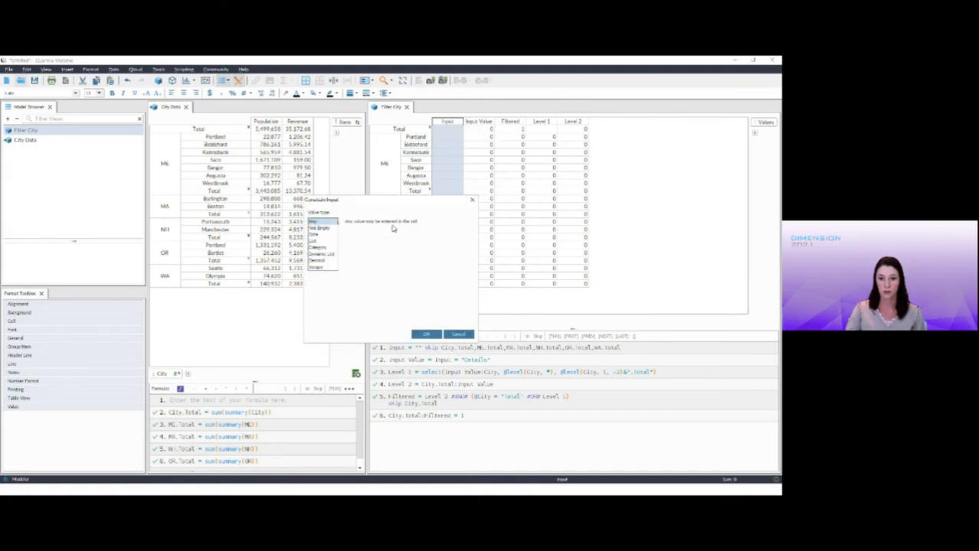
click(317, 243)
click(462, 237)
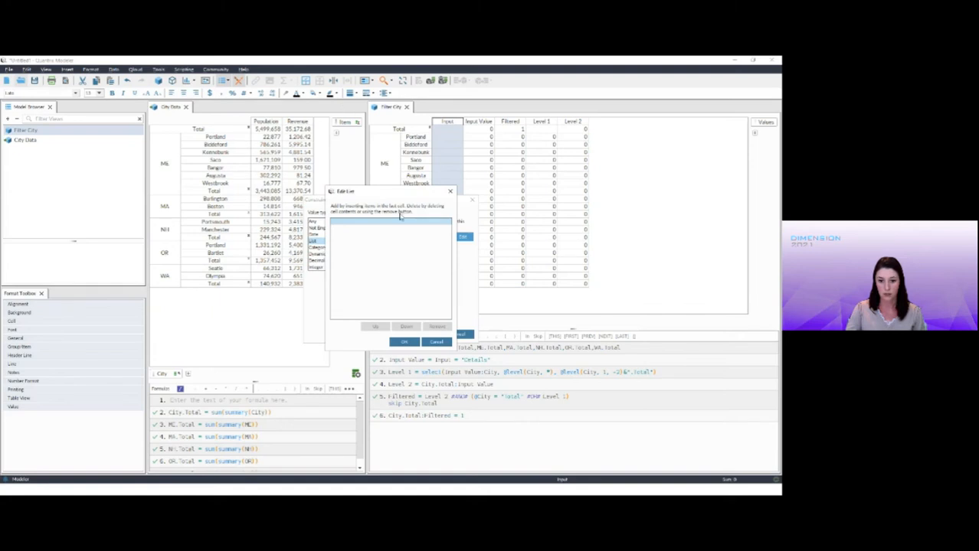
click(418, 223)
text(Summary)
key(Return)
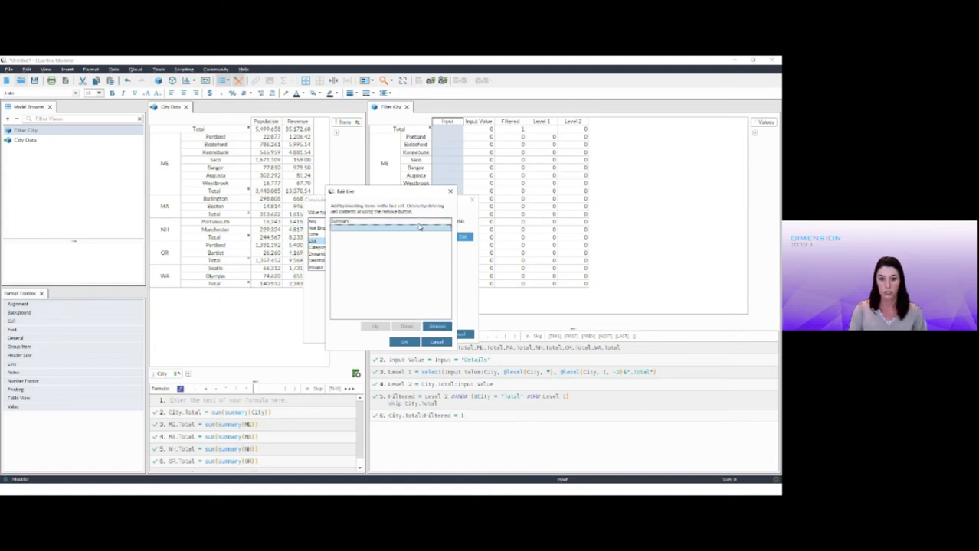
text(Details)
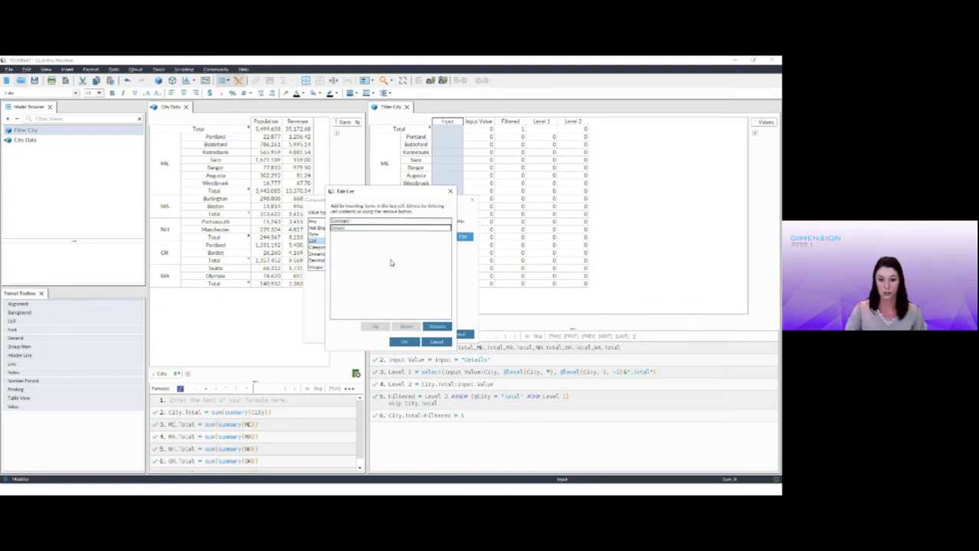
click(405, 342)
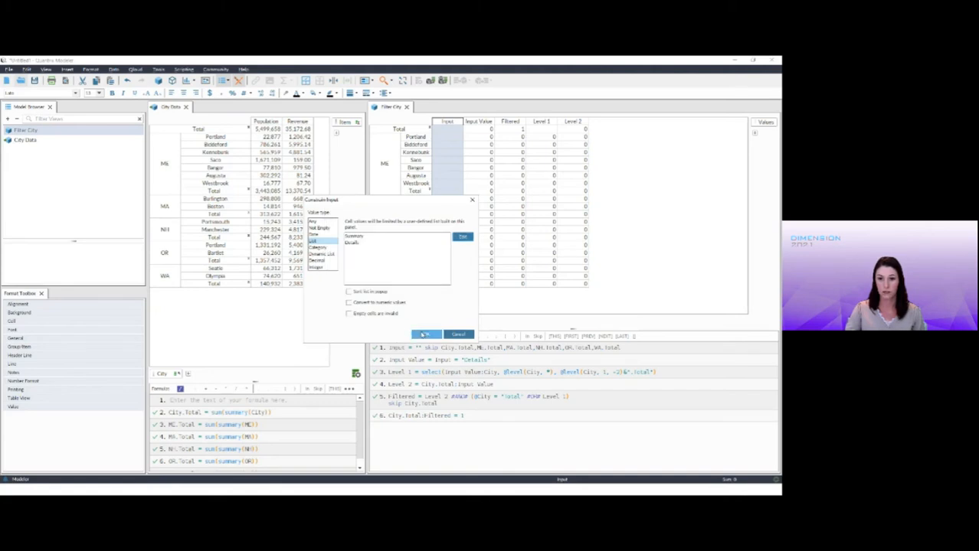
click(422, 335)
Set the overall Total's Input to Summary and paste it down the Input column, accepting that calculated cells are skipped
click(458, 130)
click(459, 129)
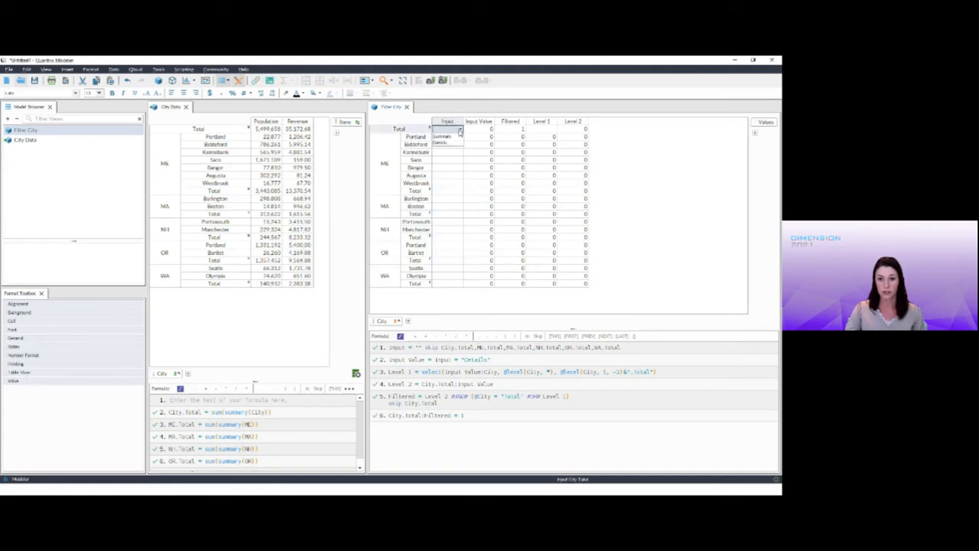
click(444, 138)
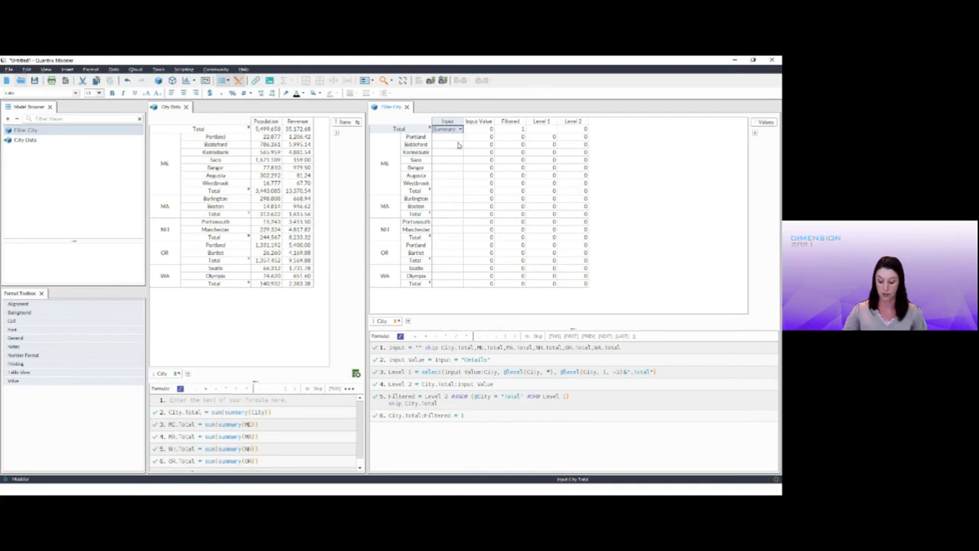
key(ctrl+shift+Down)
key(ctrl+v)
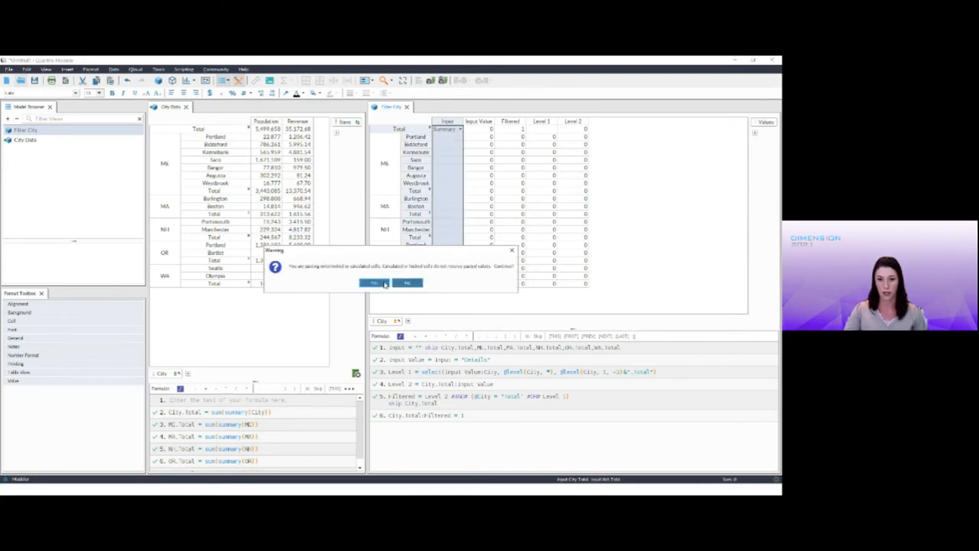
click(384, 285)
click(647, 221)
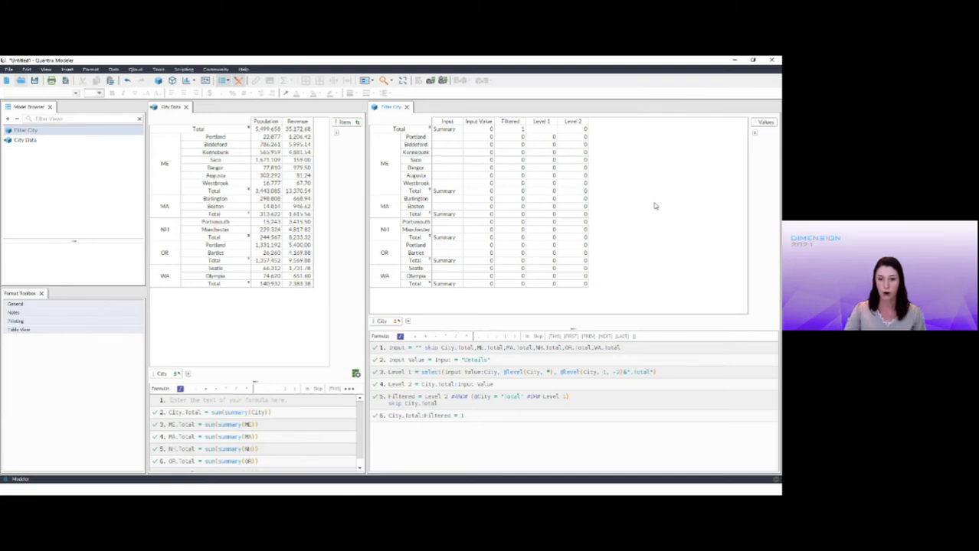
Set the Input of the overall Total and of the ME Total to Details
click(457, 129)
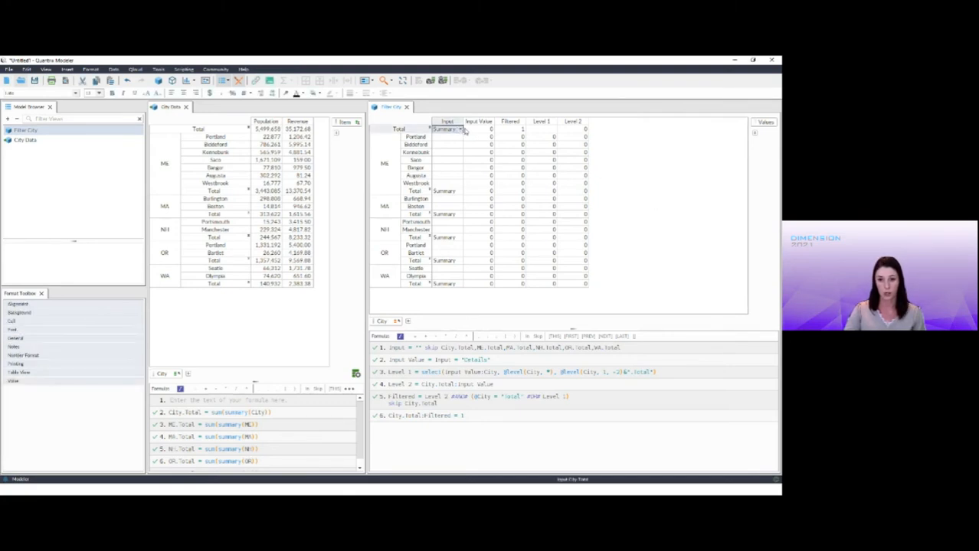
click(478, 132)
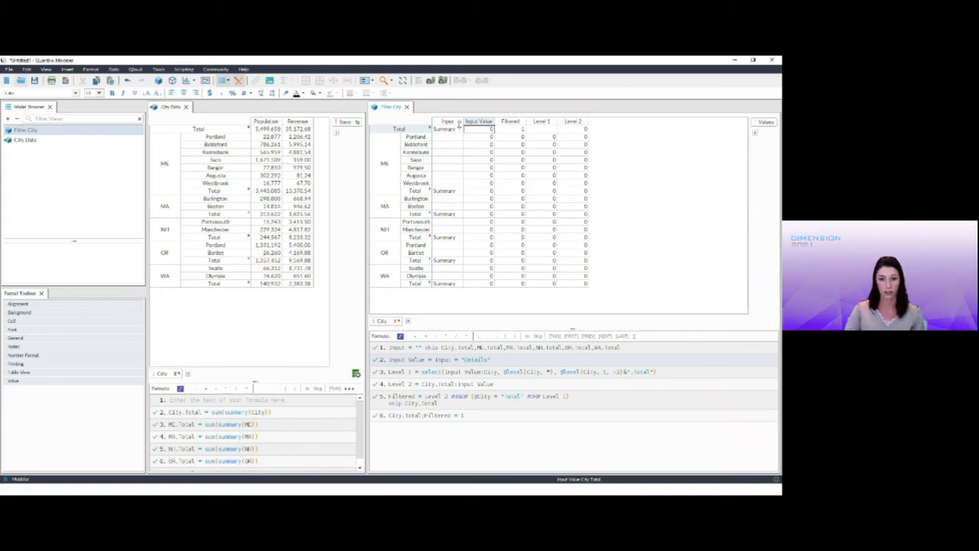
click(459, 130)
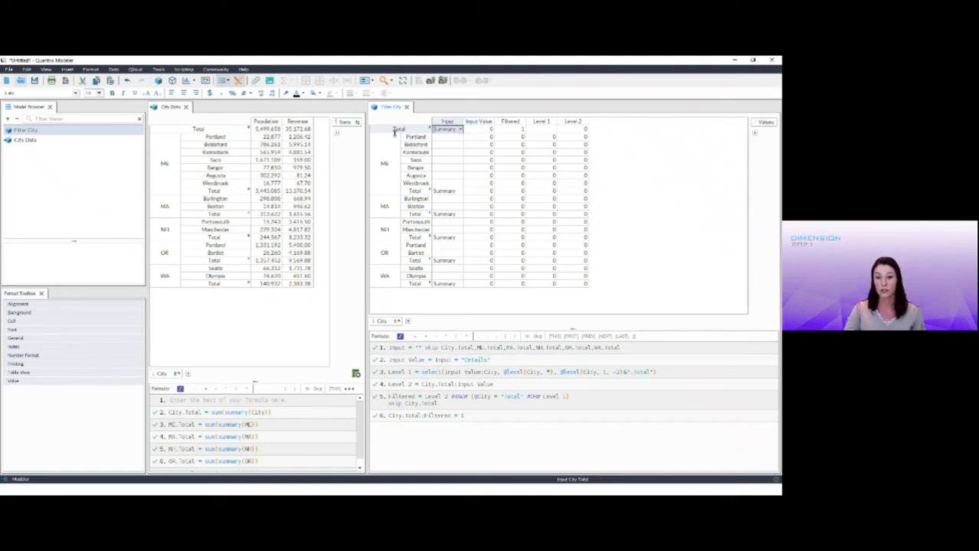
click(460, 130)
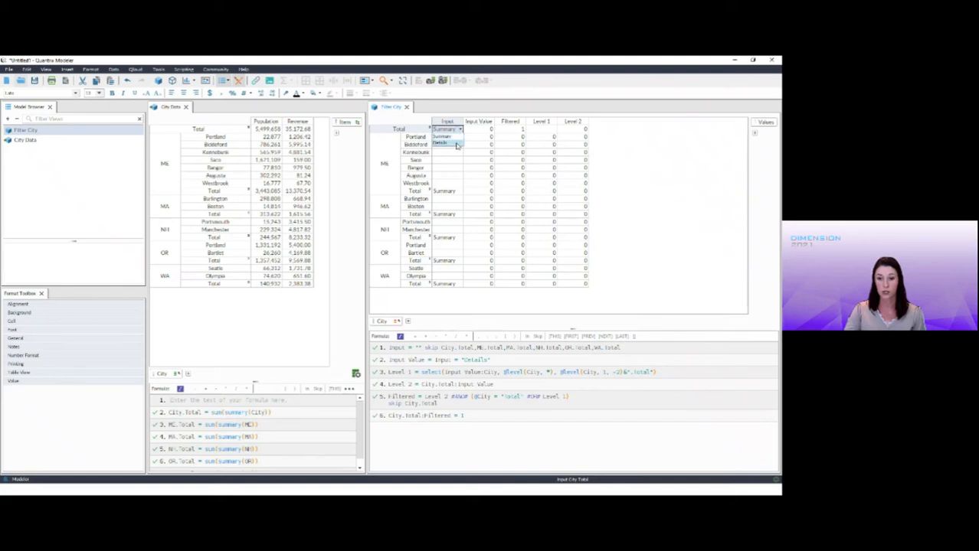
click(457, 144)
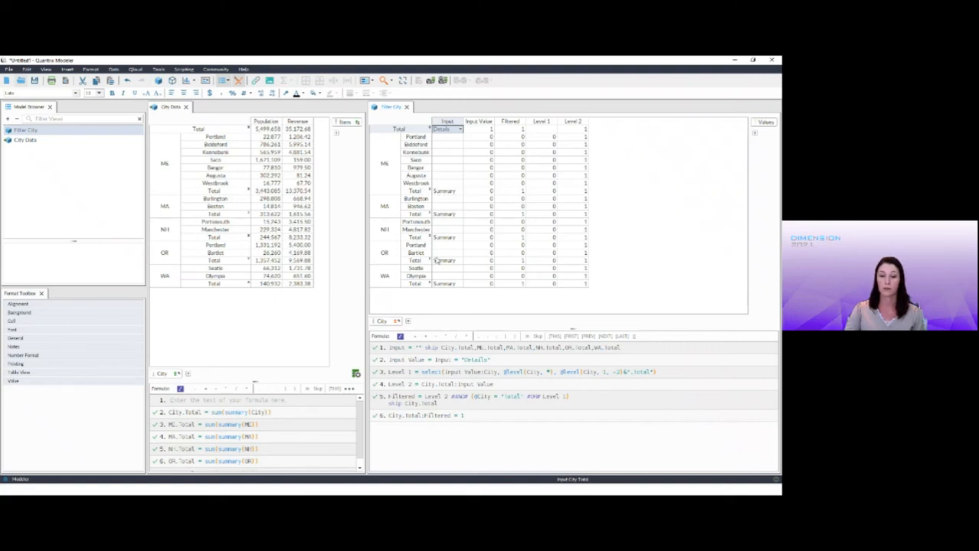
click(464, 190)
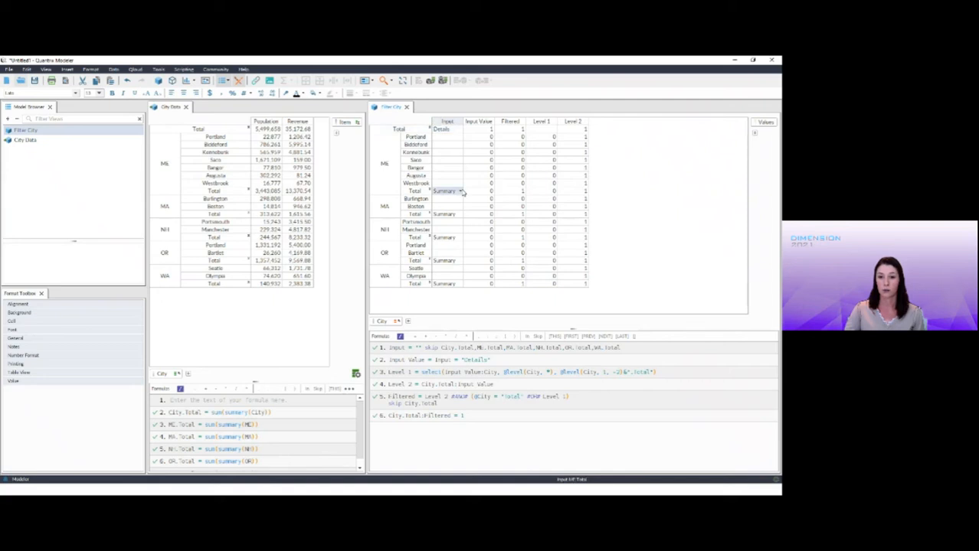
click(460, 190)
click(460, 205)
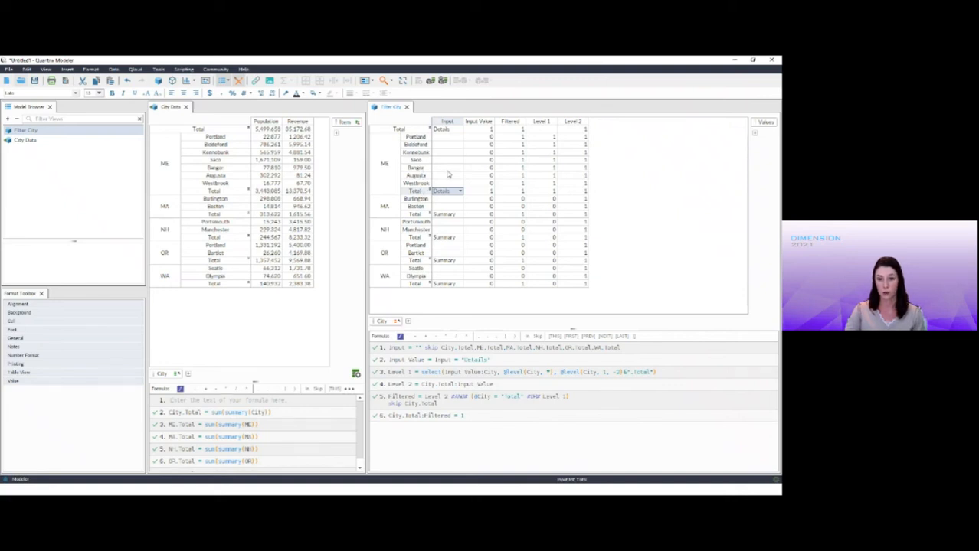
Set the Input of the ME Total and the overall Total back to Summary
click(460, 191)
click(453, 198)
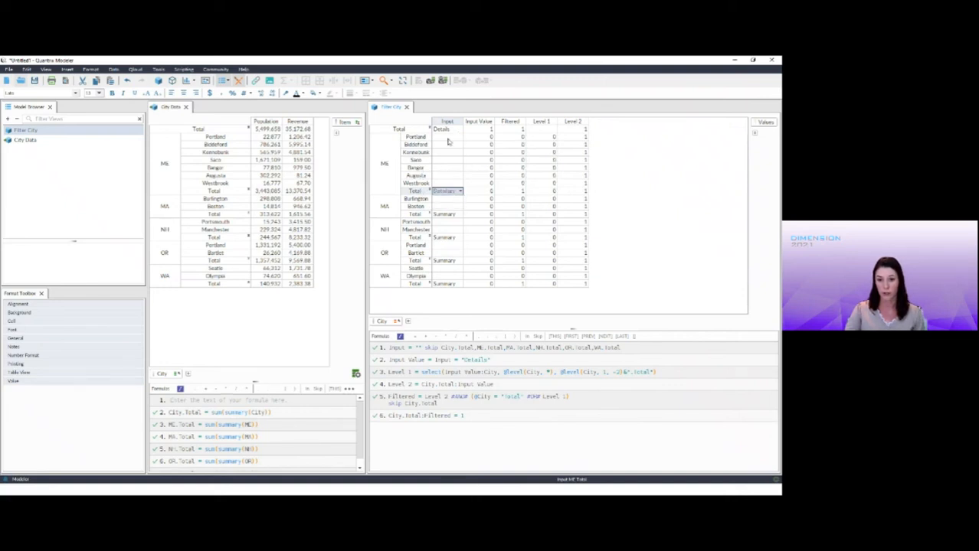
click(459, 130)
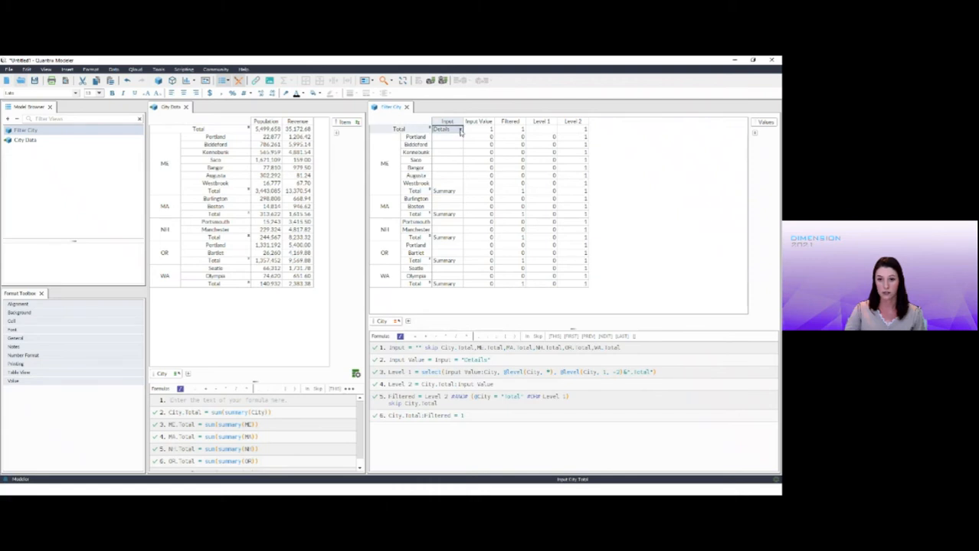
click(450, 137)
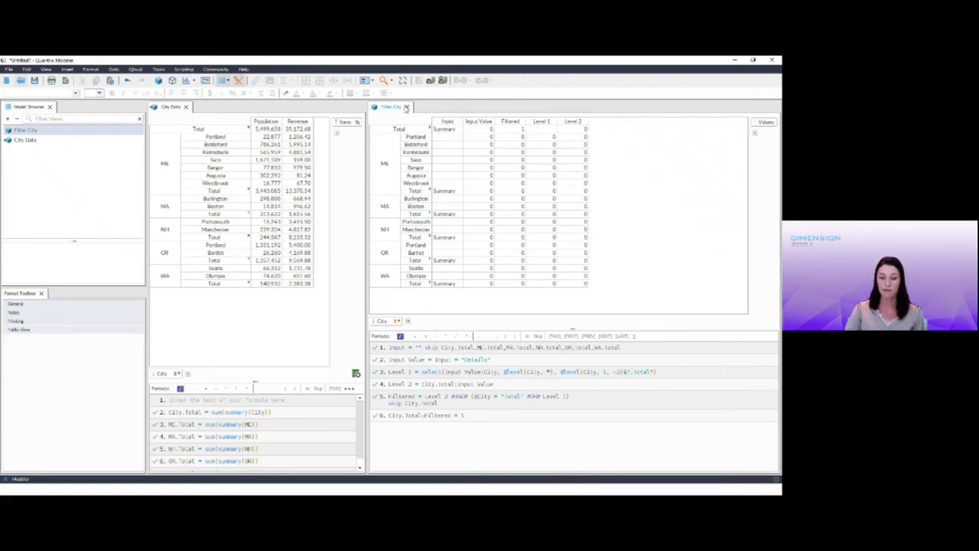
Close the Filter City and City Data views and create a new canvas
click(406, 107)
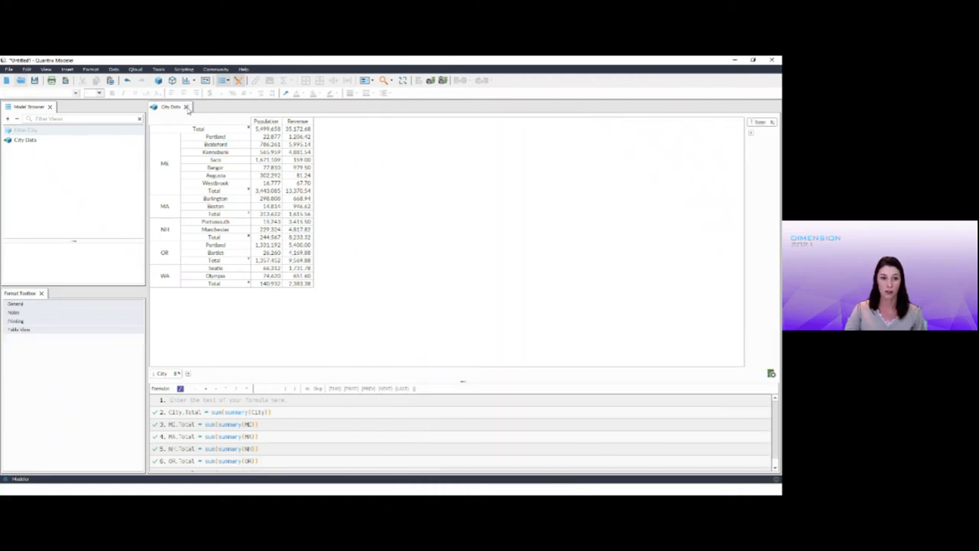
click(186, 107)
click(205, 81)
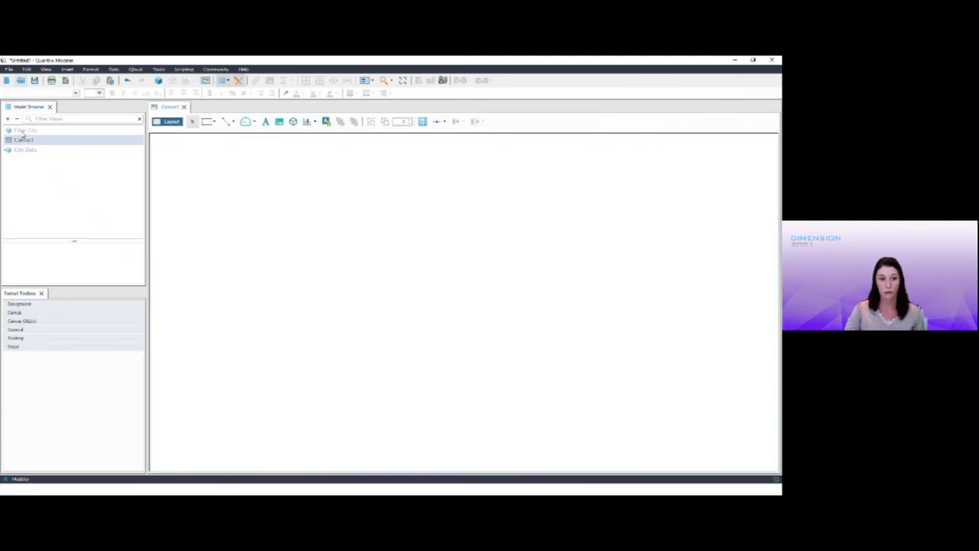
Place the Filter City and City Data matrices side by side on the canvas, with Filter City first
drag(24, 131, 234, 190)
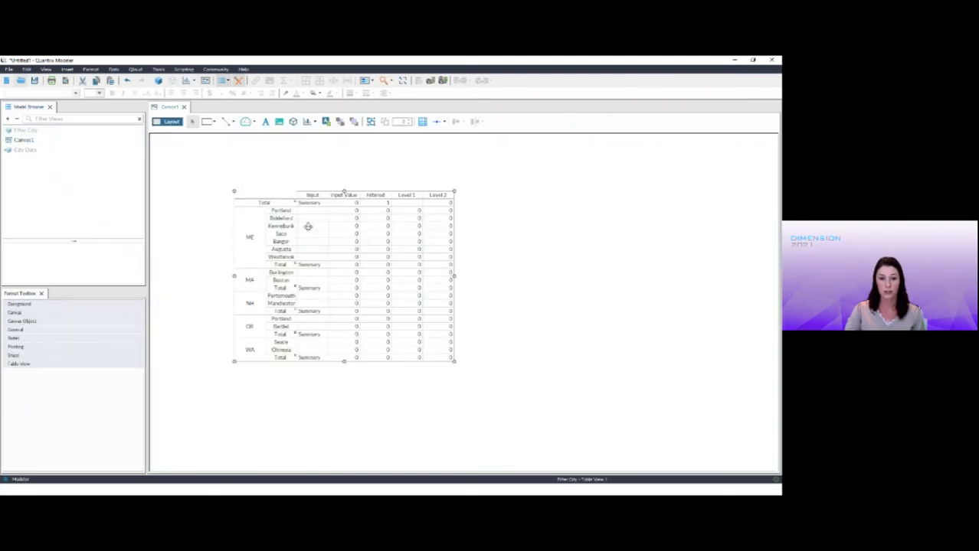
drag(307, 225, 249, 227)
click(445, 207)
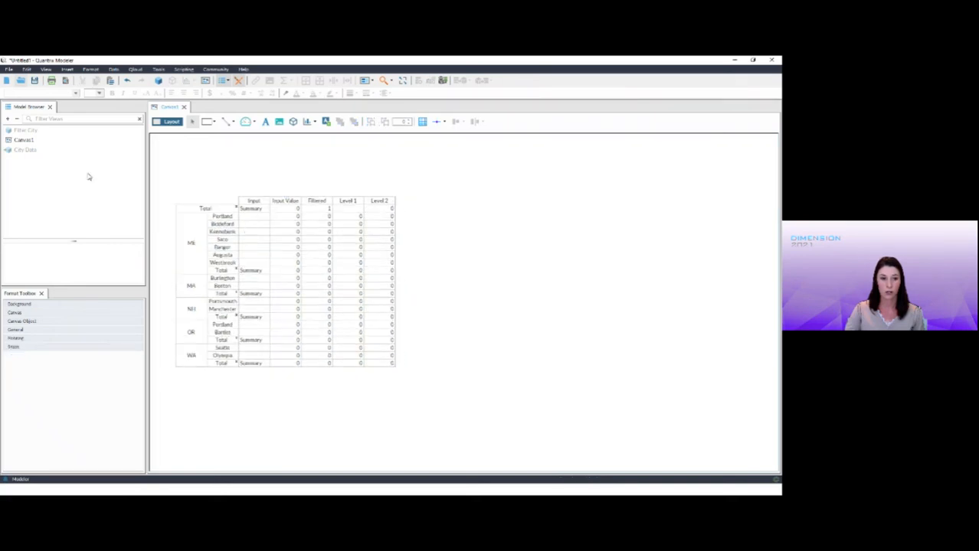
drag(26, 150, 474, 239)
drag(550, 279, 488, 235)
Snap the two table views together horizontally, with synchronized row headers, hidden secondary headers and collapsed spacing
click(245, 247)
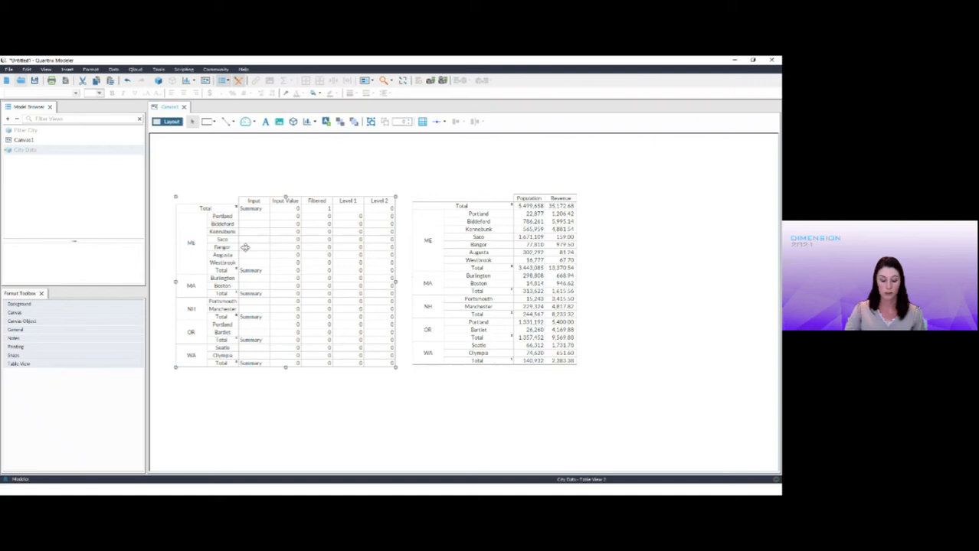
ctrl+click(424, 265)
right_click(438, 263)
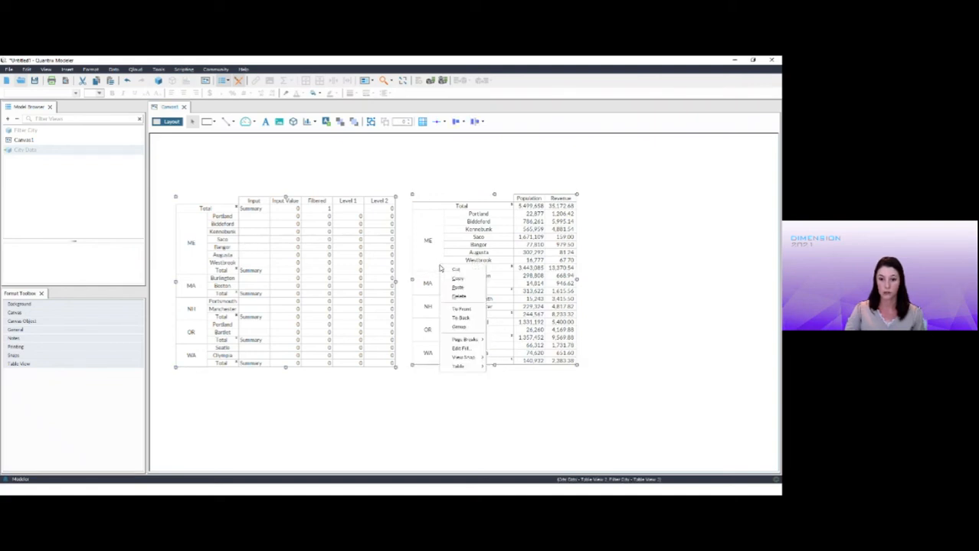
mouse_move(477, 357)
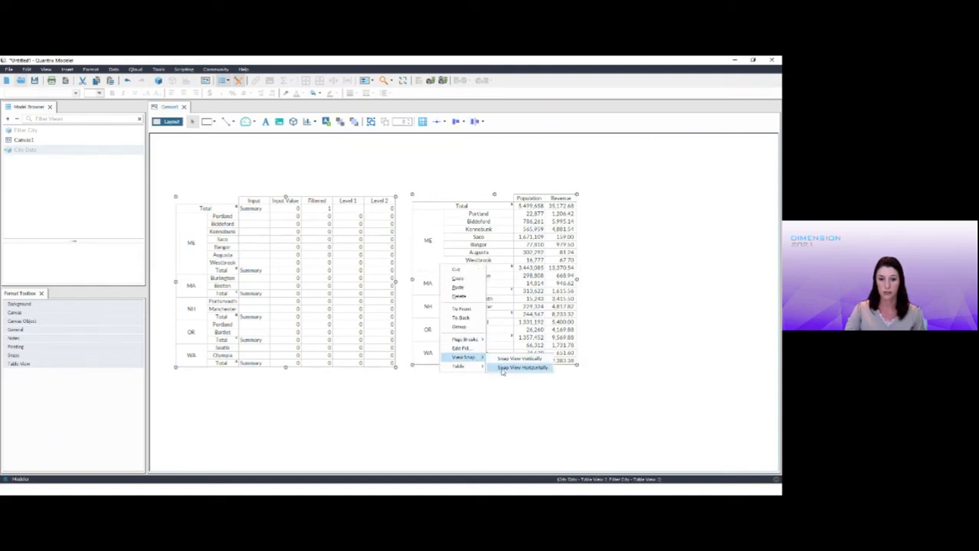
click(507, 368)
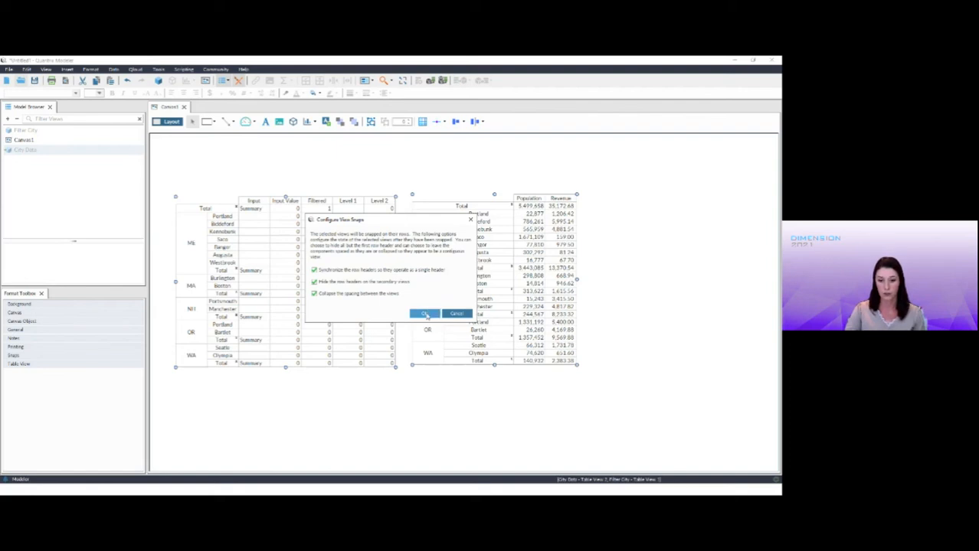
click(425, 314)
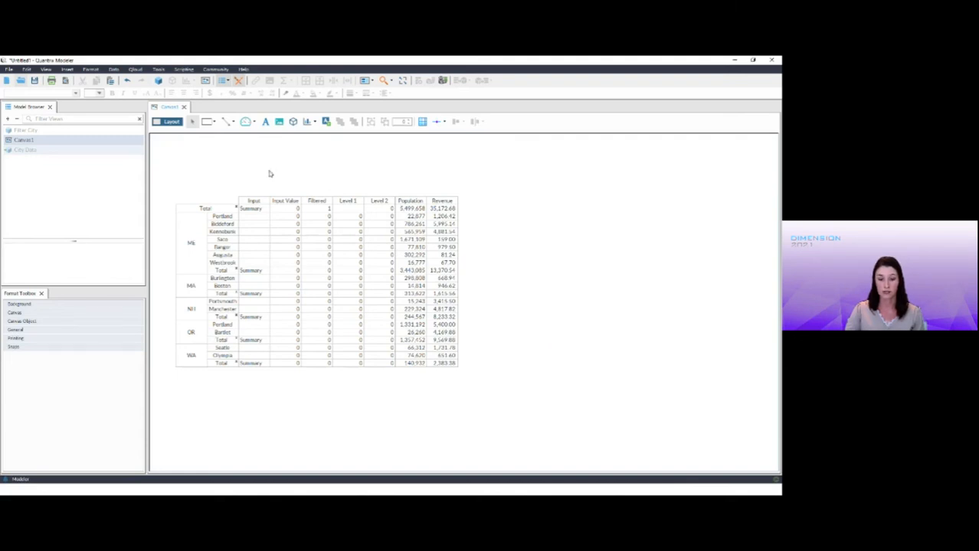
click(224, 214)
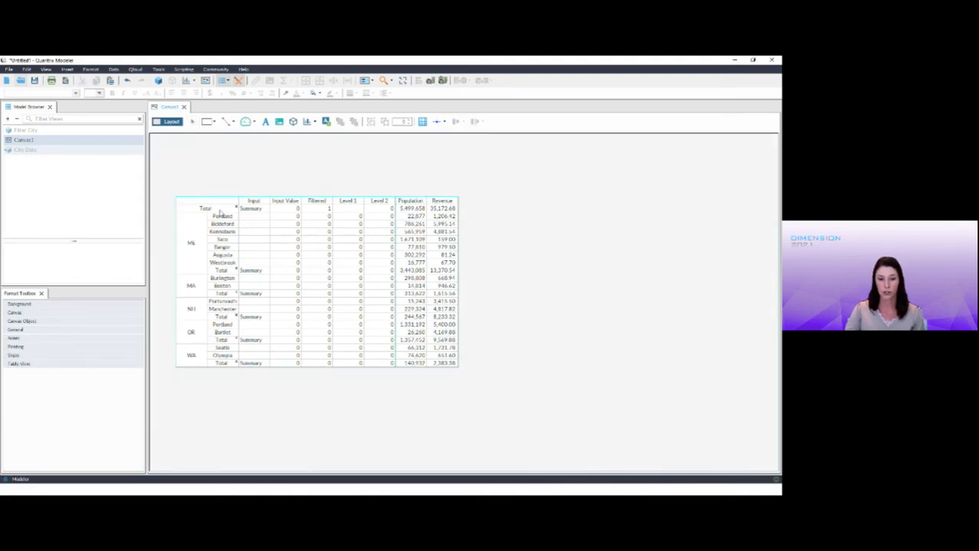
click(220, 210)
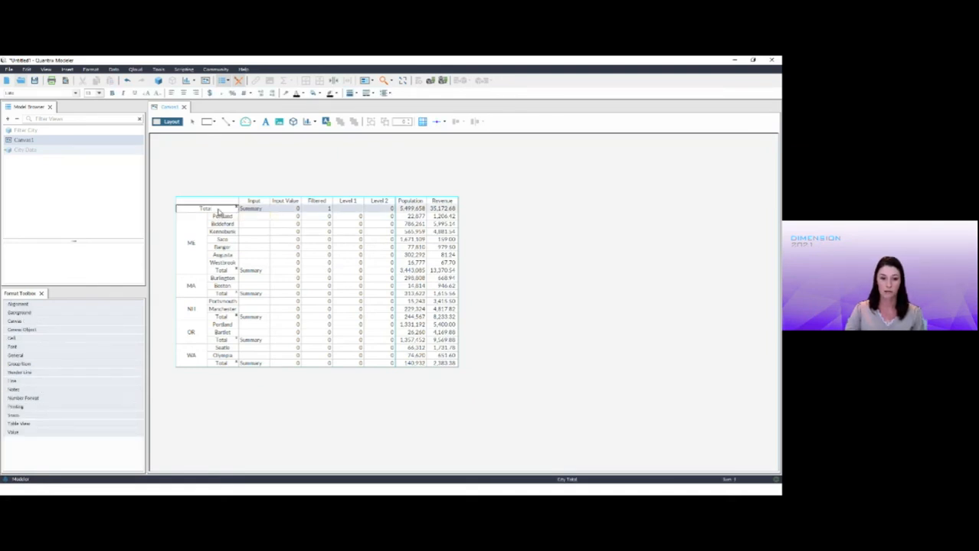
right_click(220, 211)
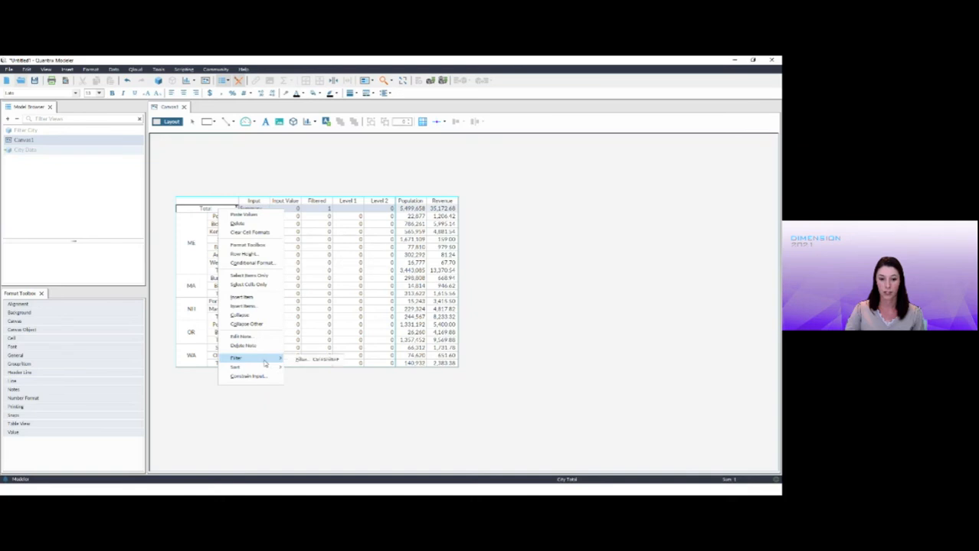
click(289, 363)
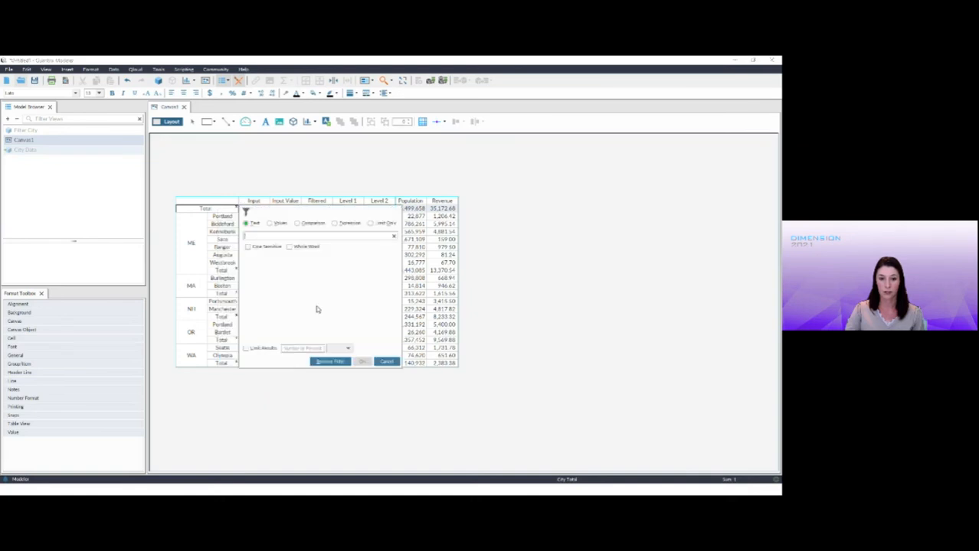
click(335, 224)
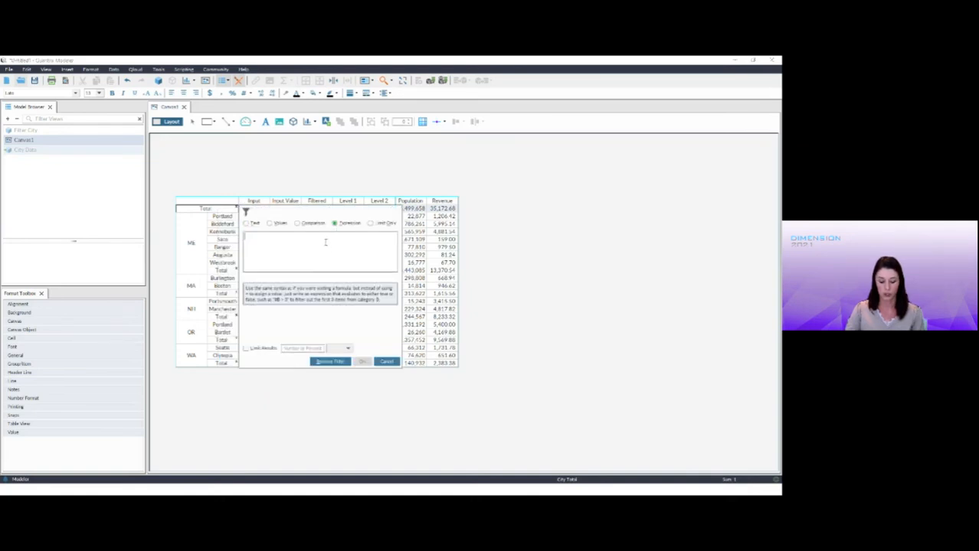
text(@Values = )
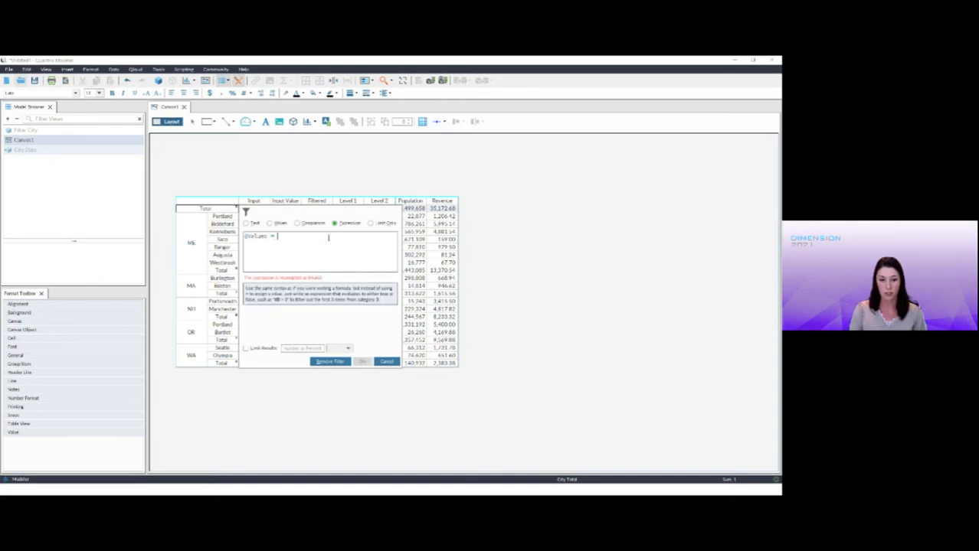
text("Input)
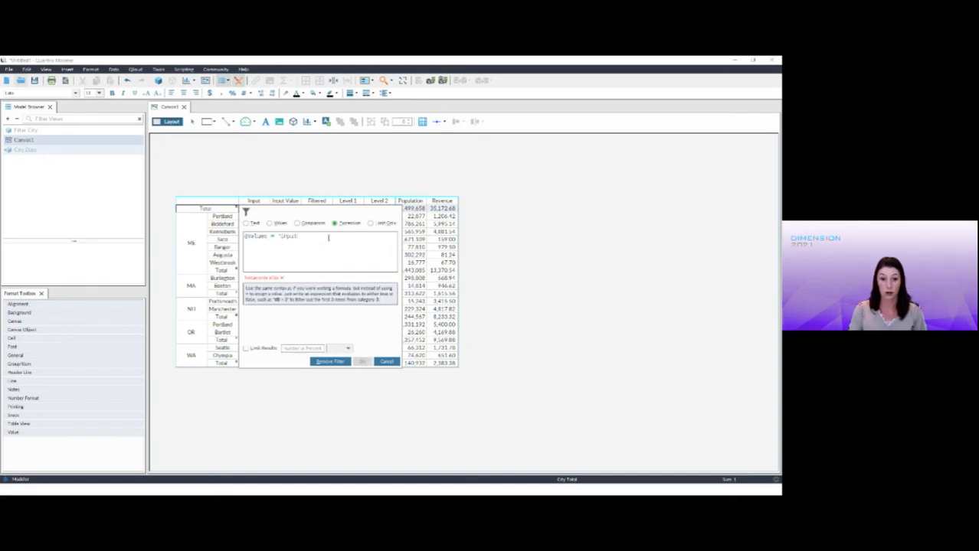
text(")
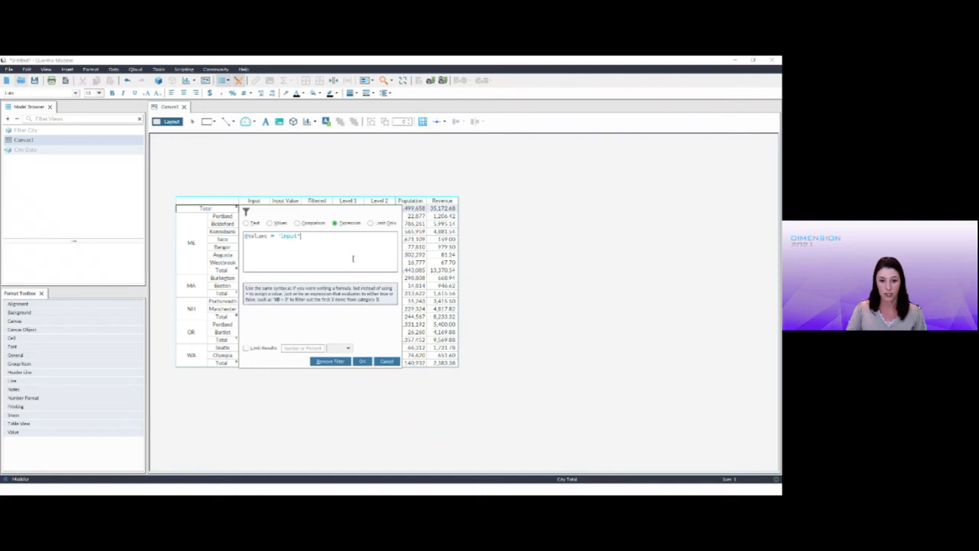
click(362, 362)
click(497, 304)
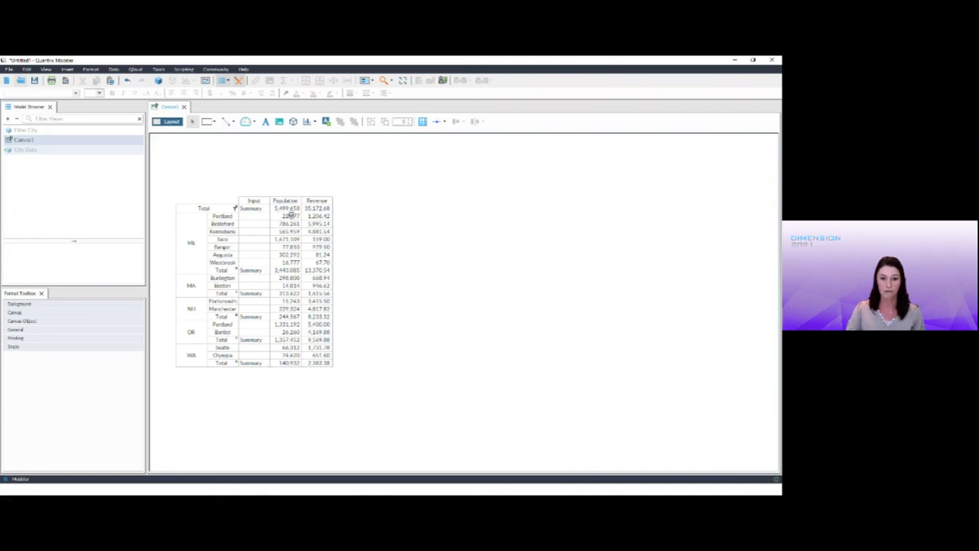
Filter the Input column on the canvas with the expression Filtered
click(262, 202)
click(264, 203)
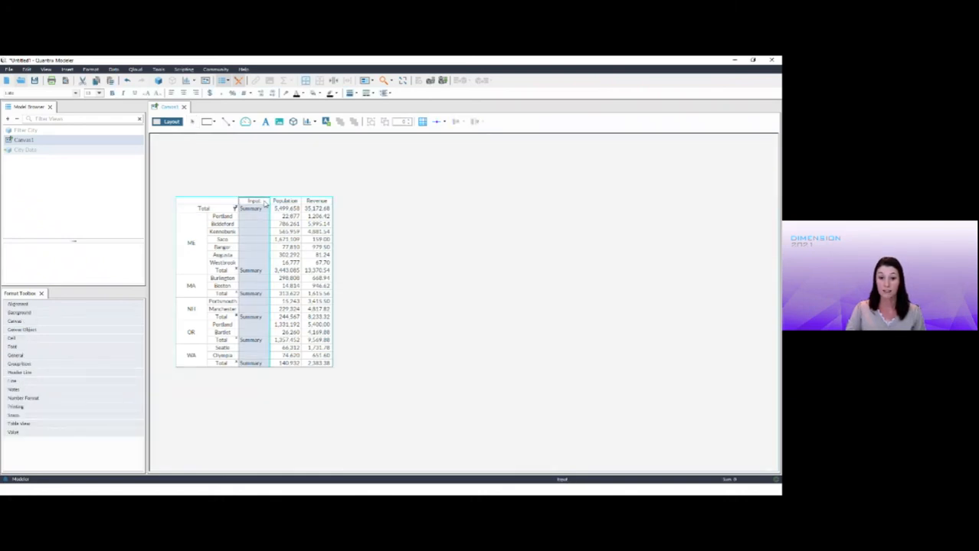
right_click(264, 203)
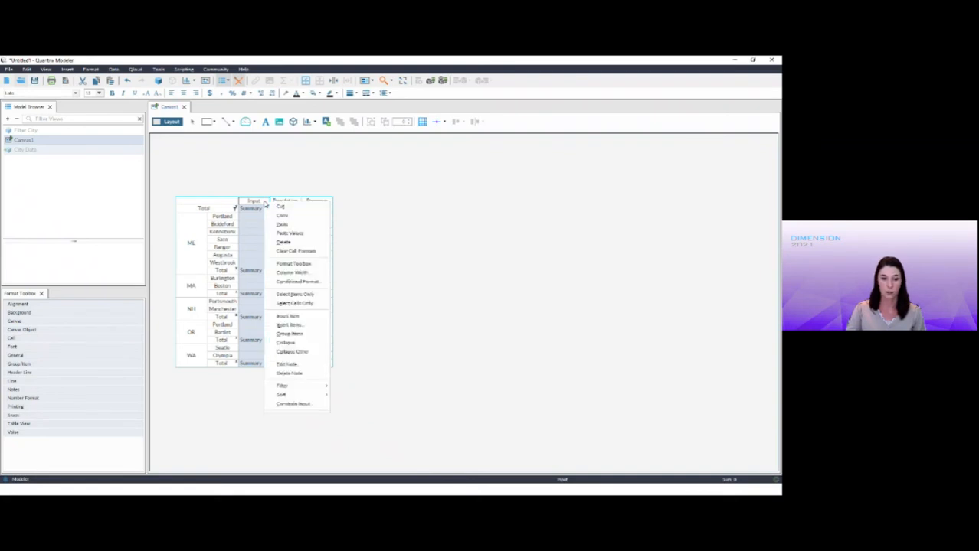
mouse_move(320, 387)
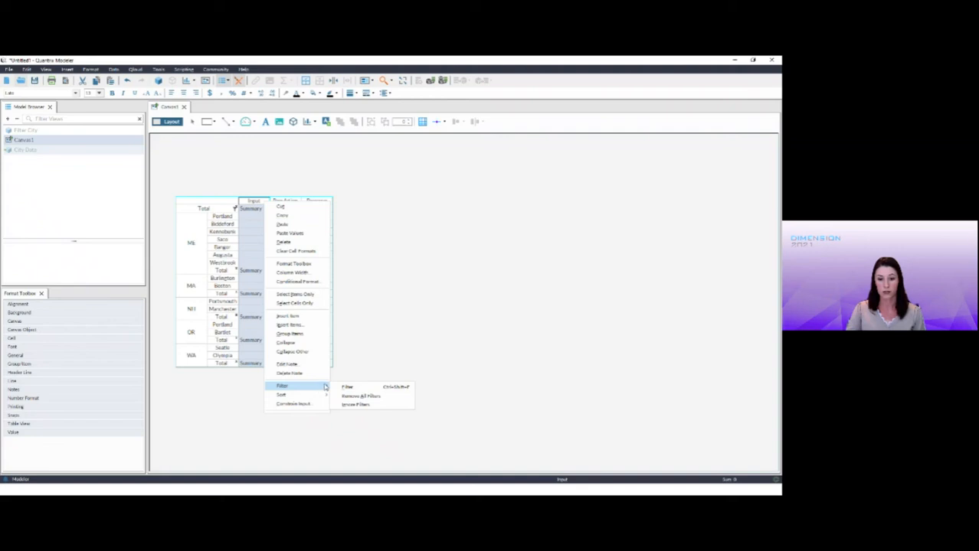
click(346, 387)
click(367, 215)
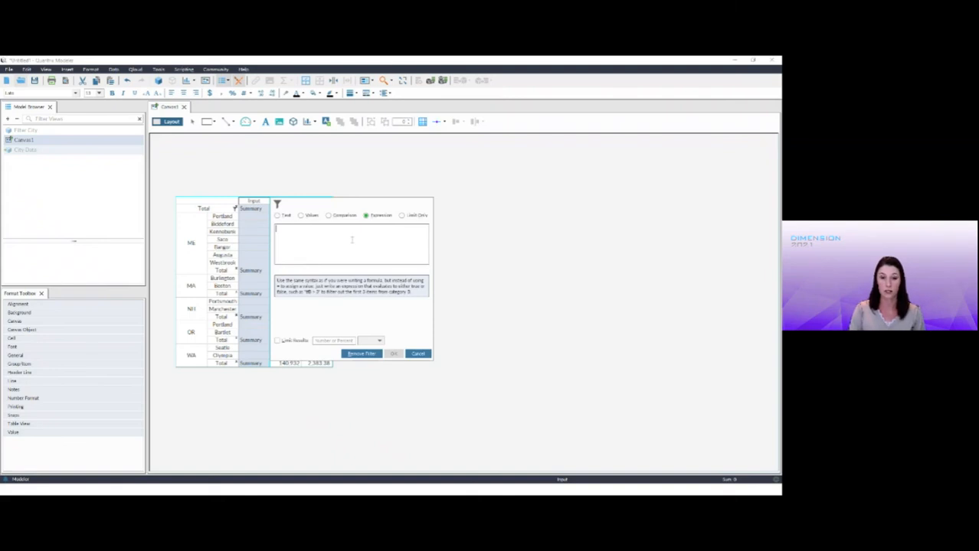
text(Filtered)
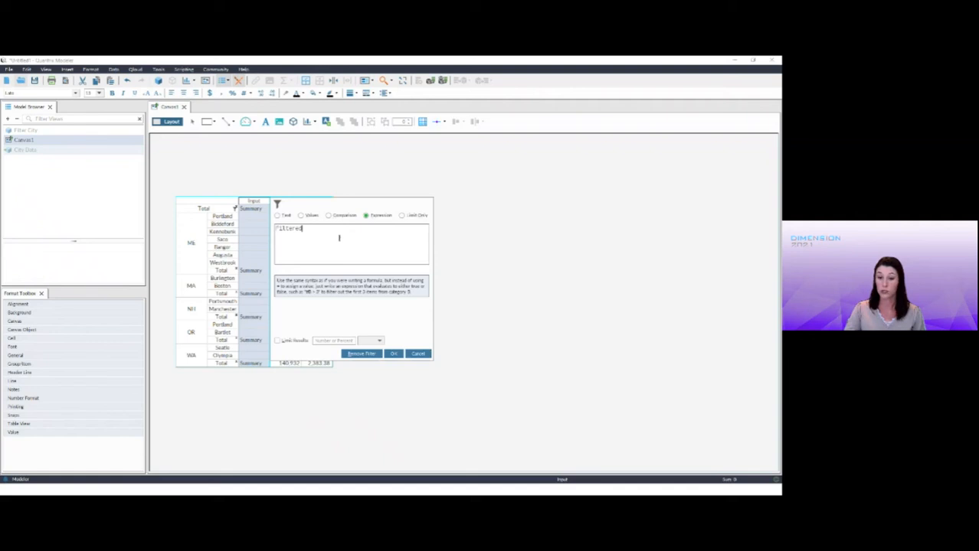
click(393, 353)
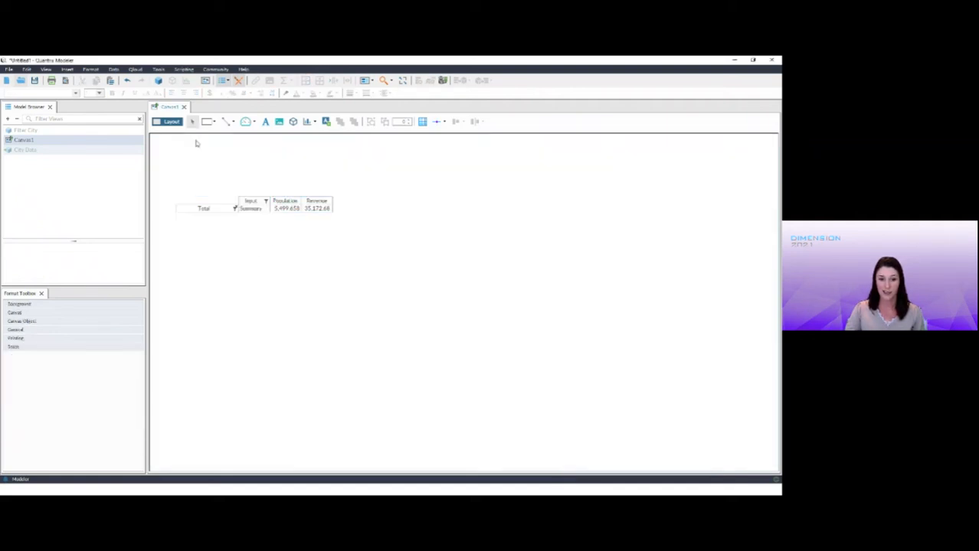
Switch the canvas to Interact mode and set the overall Total's Input to Details
click(171, 121)
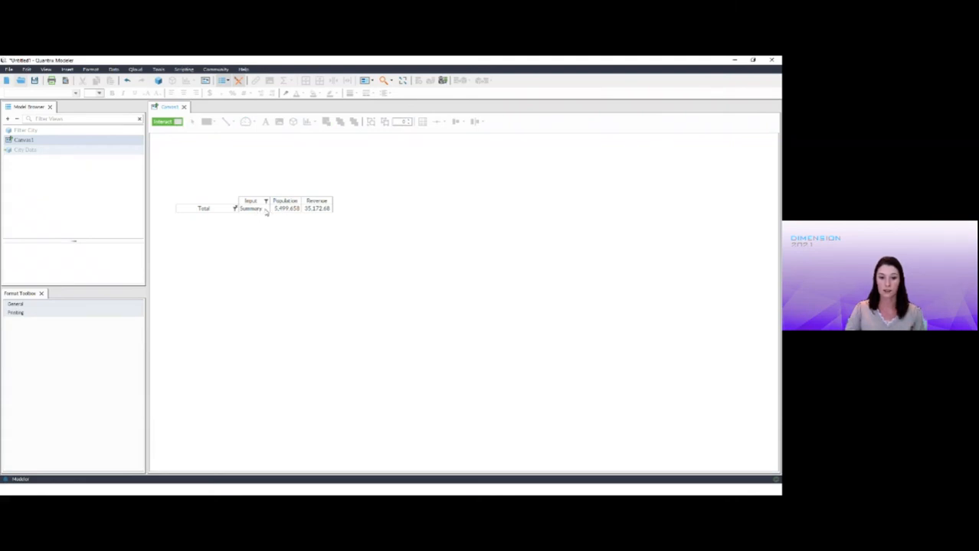
click(265, 212)
click(266, 210)
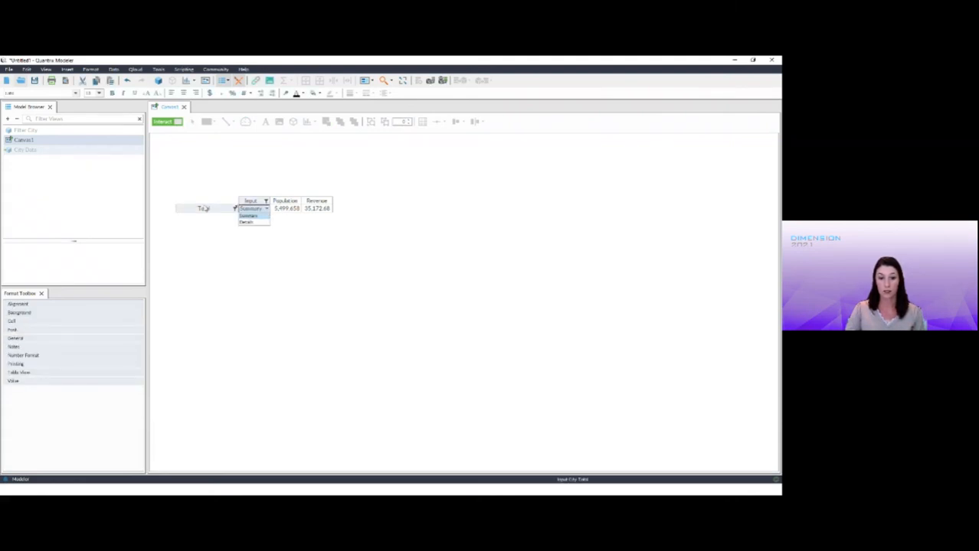
click(247, 221)
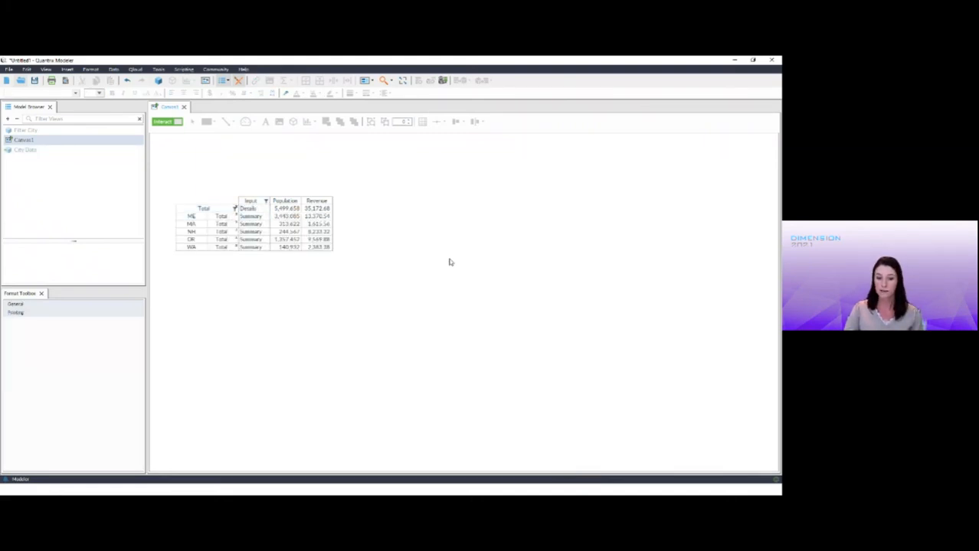
Set the Input of the MA Total and the NH Total to Details
click(260, 224)
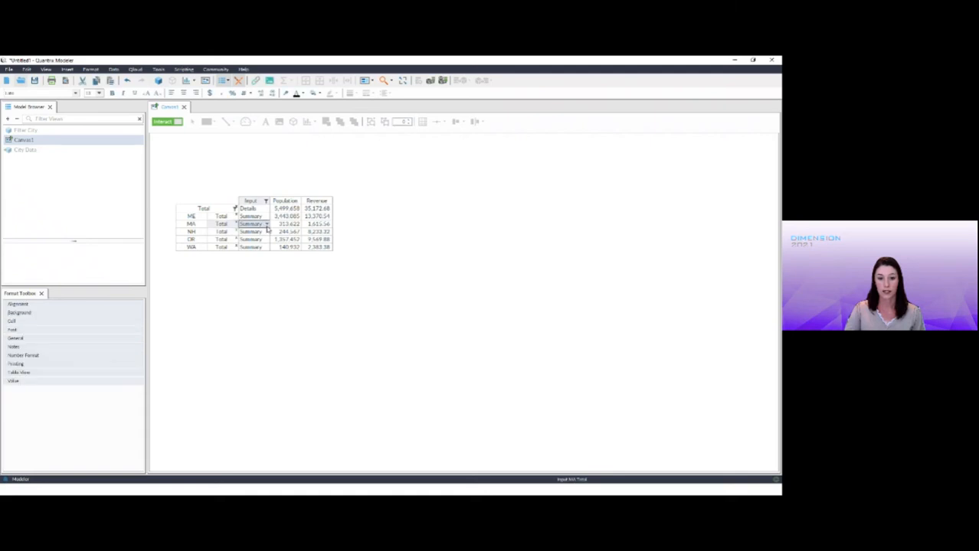
click(267, 225)
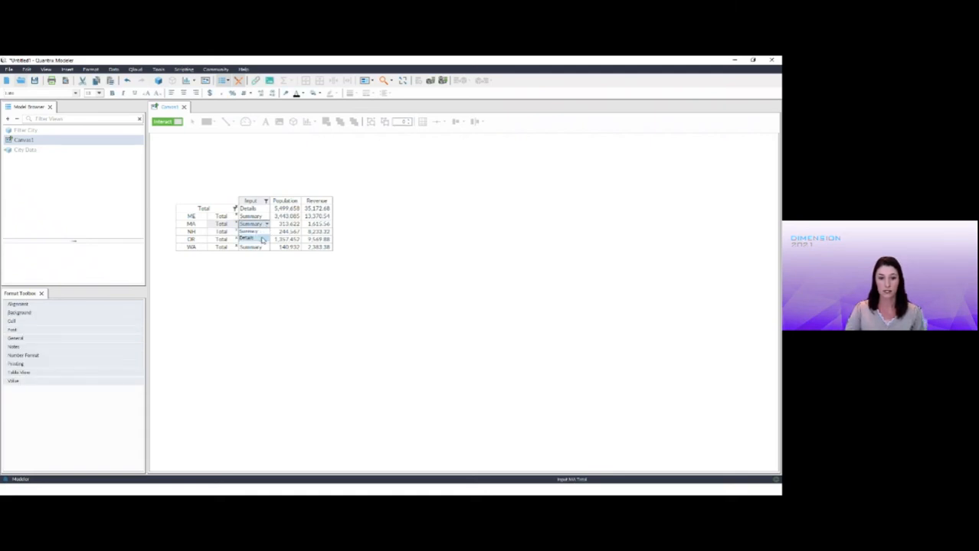
click(263, 238)
click(450, 235)
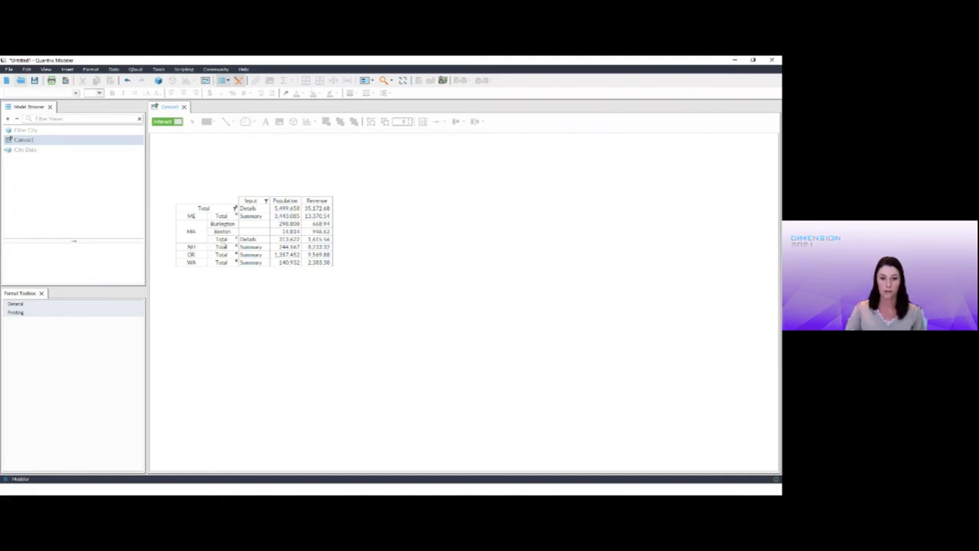
click(257, 249)
click(266, 248)
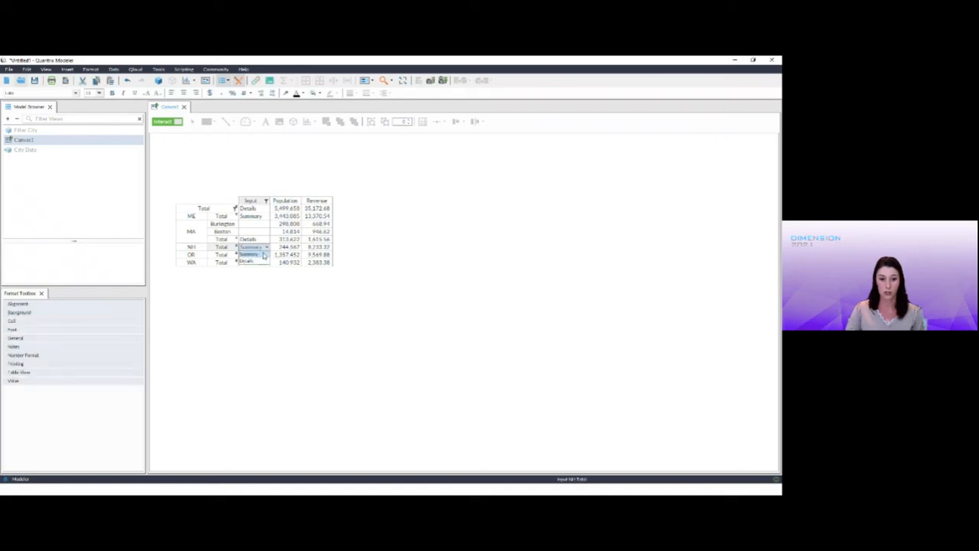
click(263, 260)
Set the Input of the OR Total and the WA Total to Details
click(263, 272)
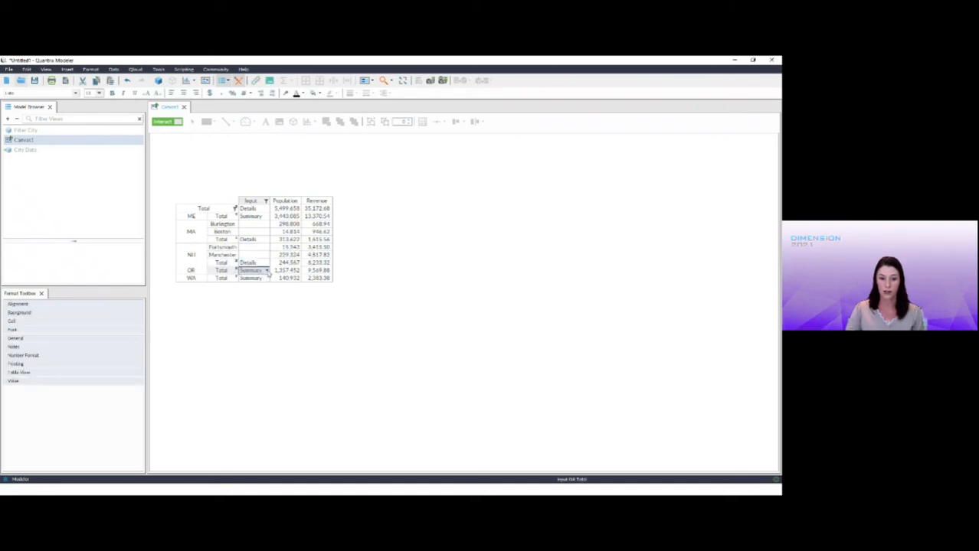
click(267, 272)
click(263, 285)
click(263, 294)
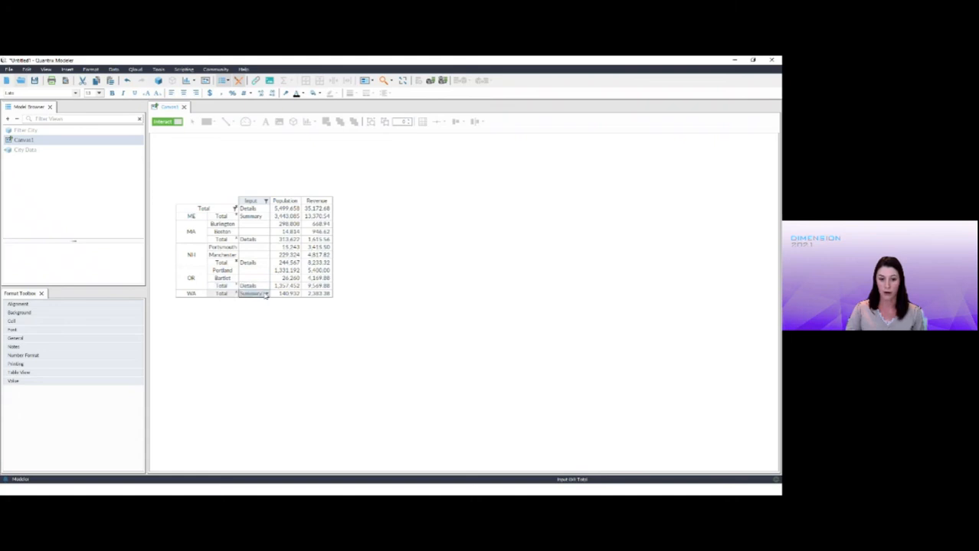
click(266, 294)
click(261, 307)
click(466, 252)
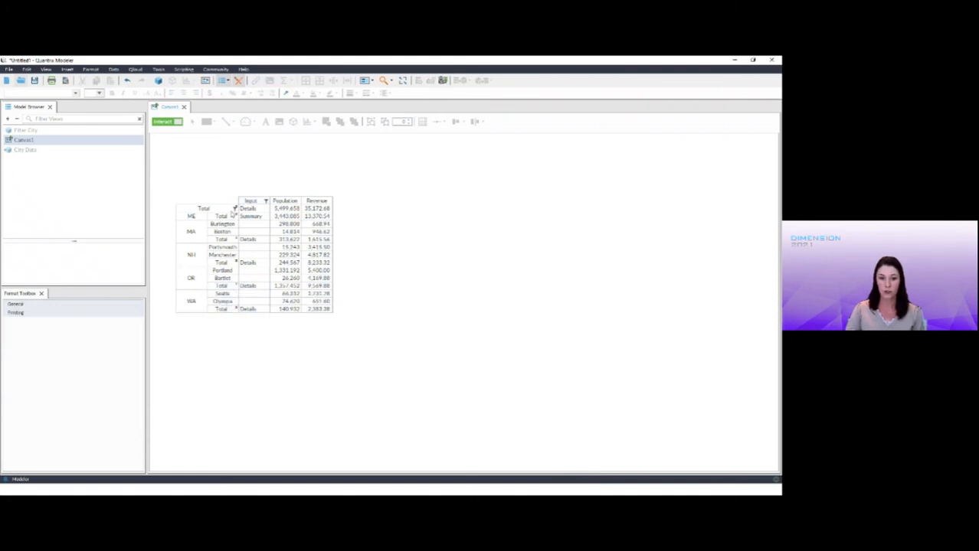
Switch the overall Total's Input to Summary and back to Details twice to test collapsing and expanding the groups
click(253, 208)
click(266, 208)
click(266, 219)
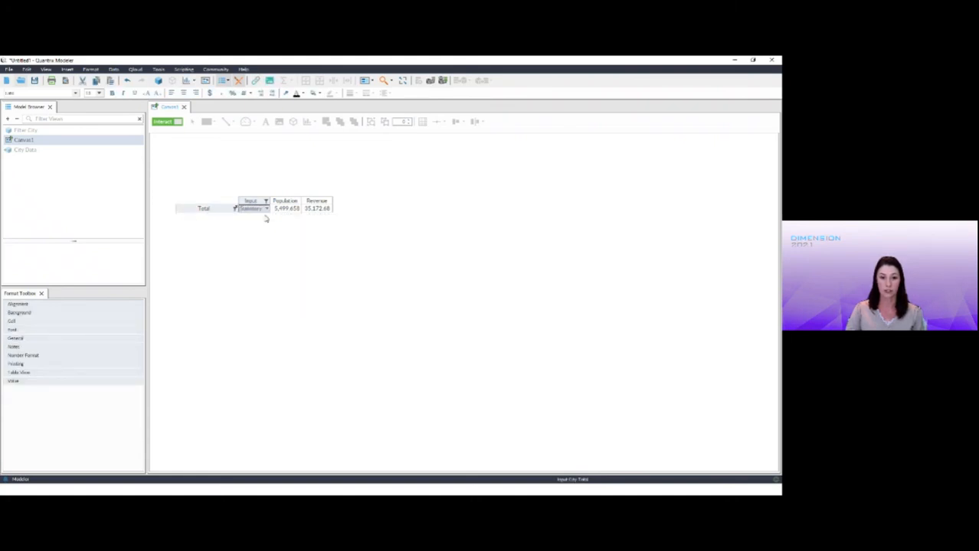
click(266, 208)
click(266, 222)
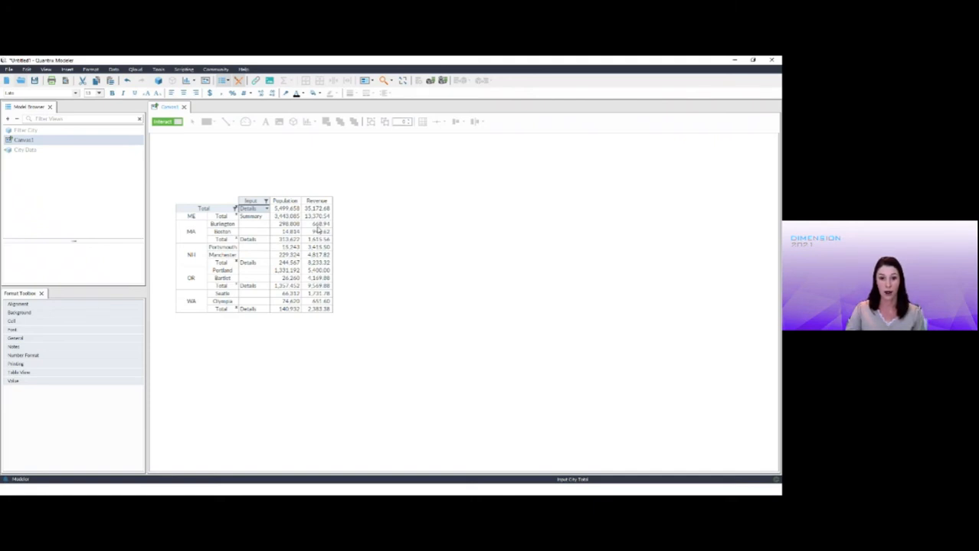
click(442, 239)
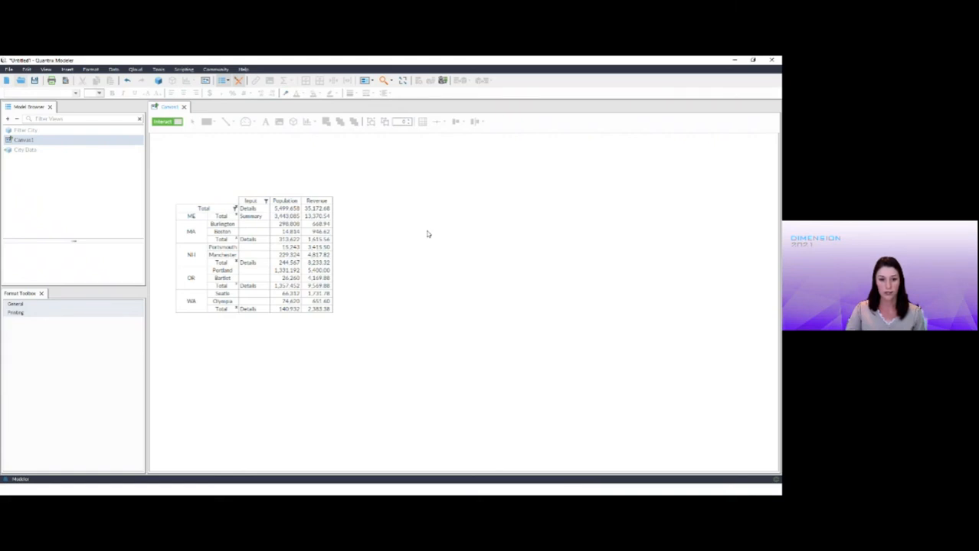
click(266, 211)
click(266, 210)
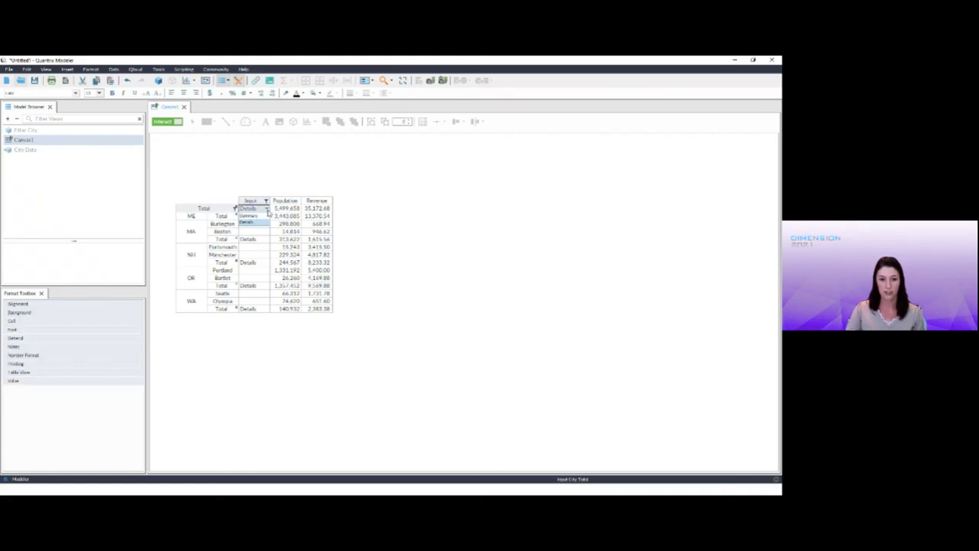
click(265, 217)
click(267, 210)
click(266, 222)
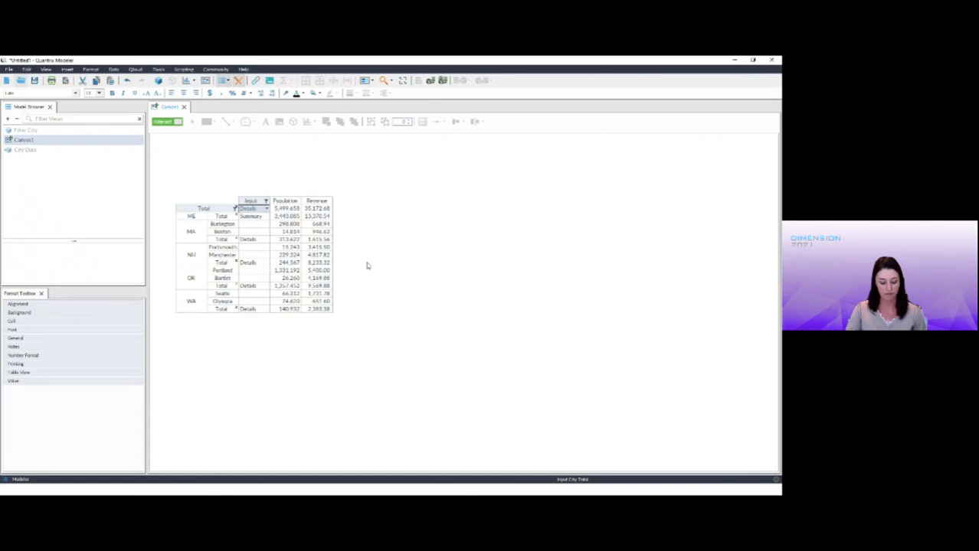
Switch to the Groups.model window and open Canvas2 in Layout mode
key(alt+Tab)
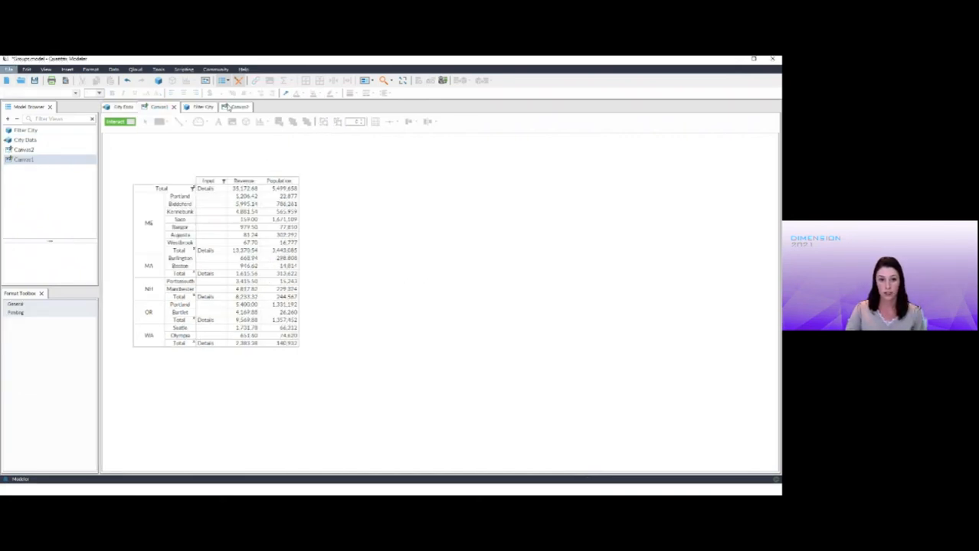
click(236, 108)
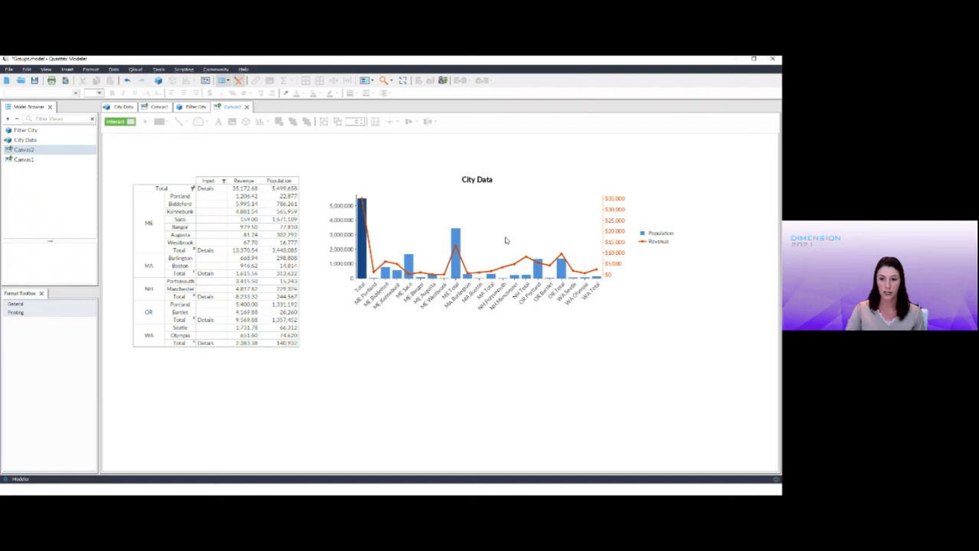
click(117, 121)
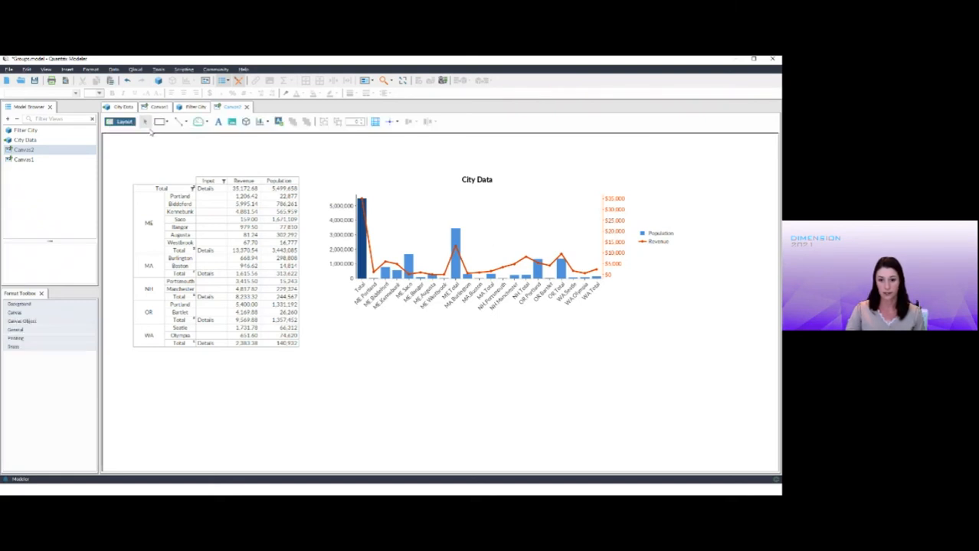
Show the table view of the City Data chart beneath it on the canvas
click(445, 212)
right_click(445, 213)
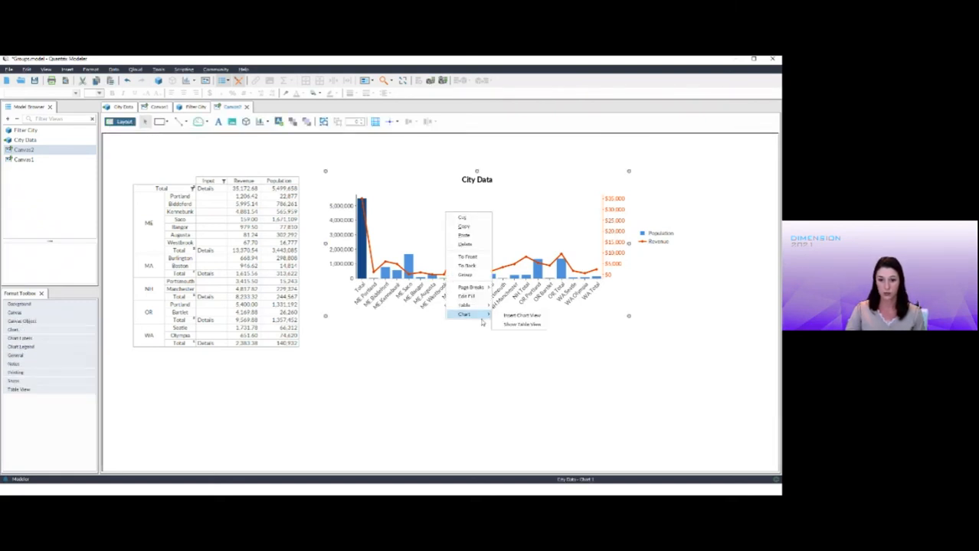
click(511, 325)
click(554, 371)
scroll(554, 372, down, 1)
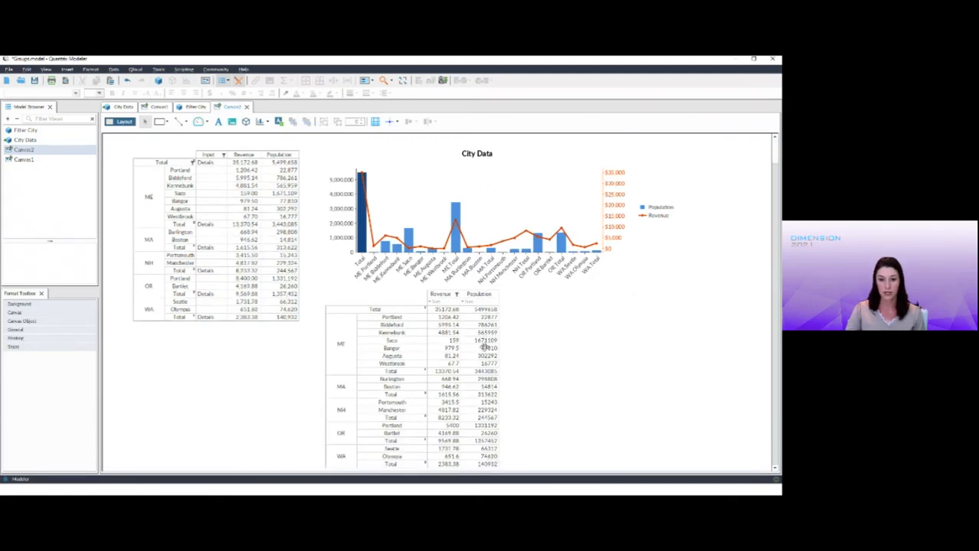
Check the filter expression on the Revenue item in the chart's table view, leaving the filter as it is
click(453, 299)
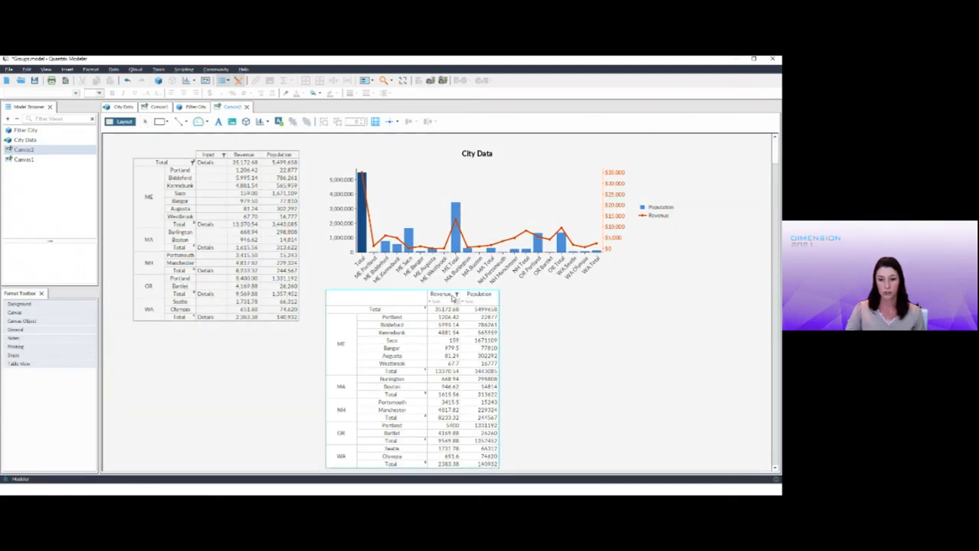
click(453, 299)
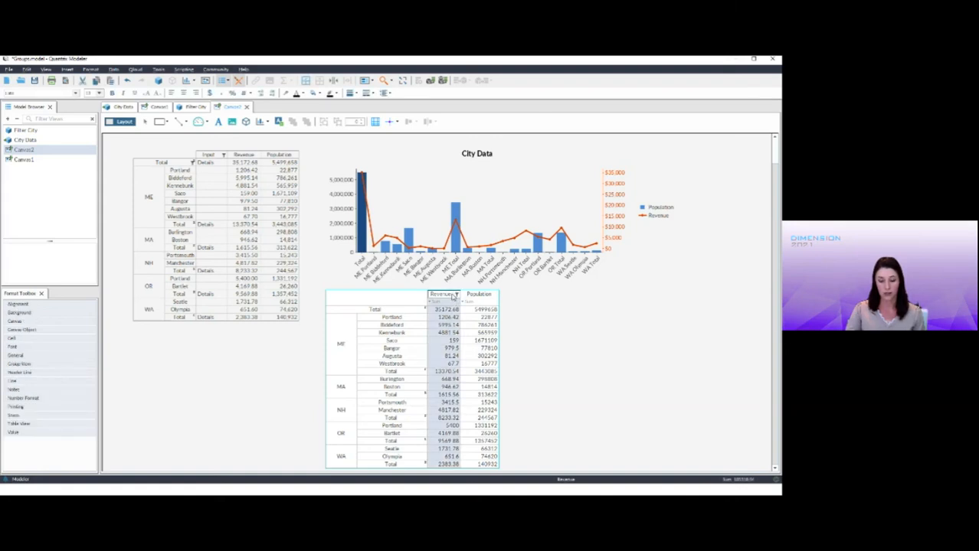
right_click(453, 299)
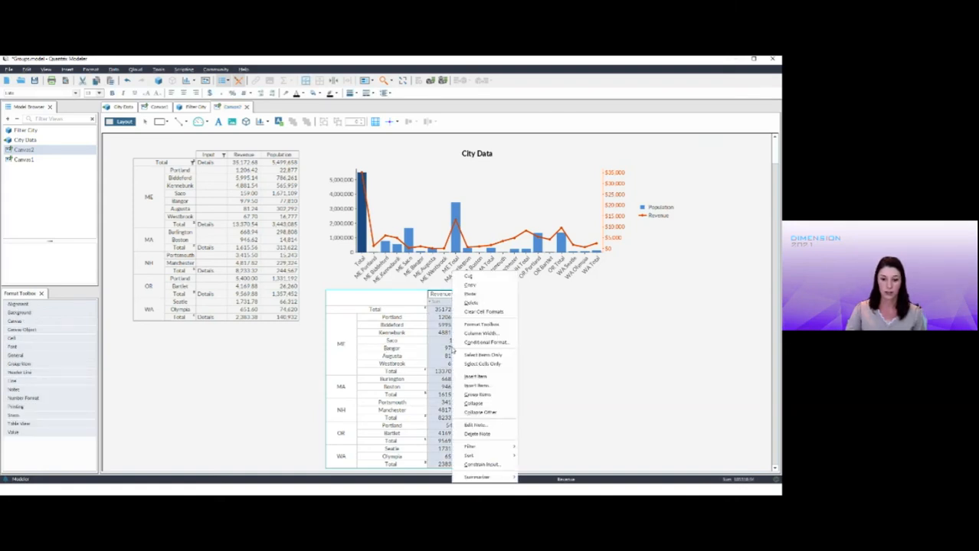
mouse_move(486, 447)
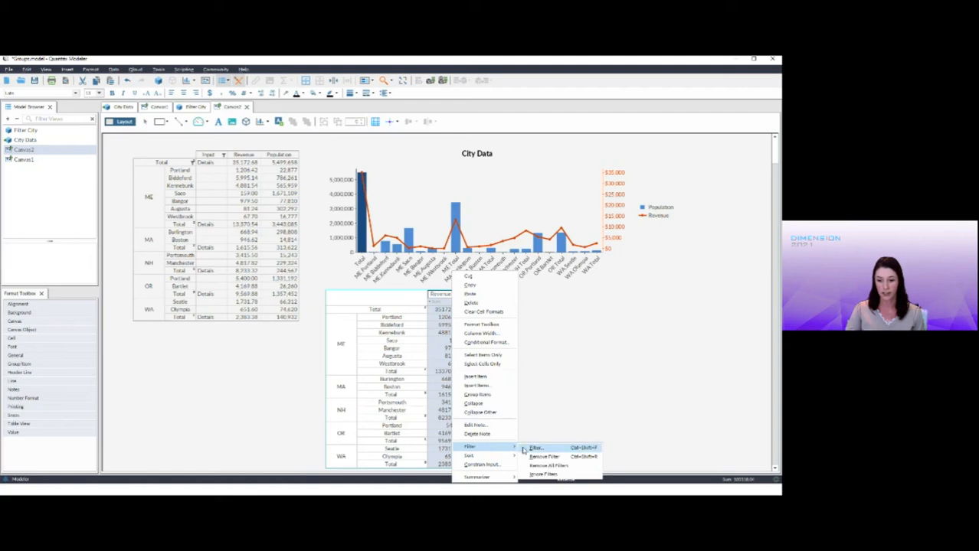
click(529, 448)
drag(558, 324, 464, 323)
click(474, 330)
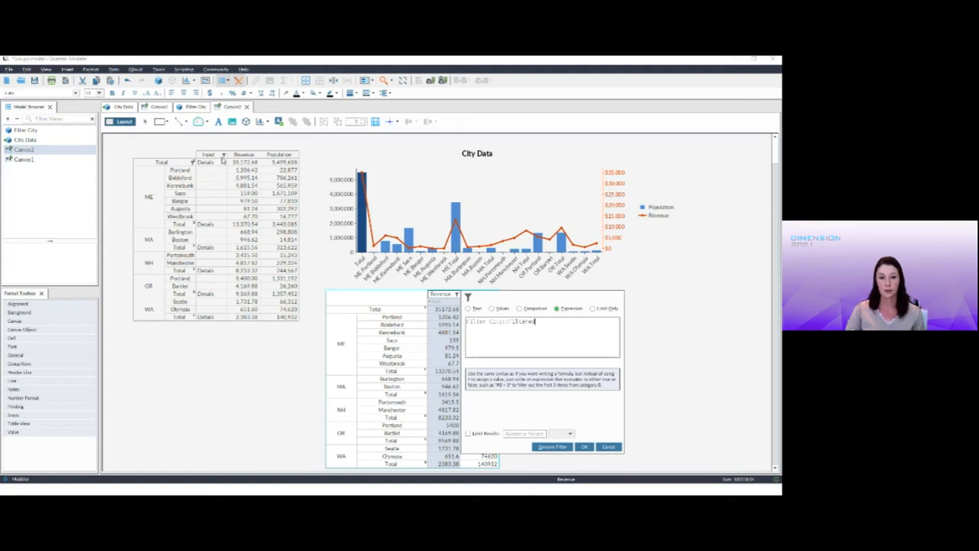
click(608, 447)
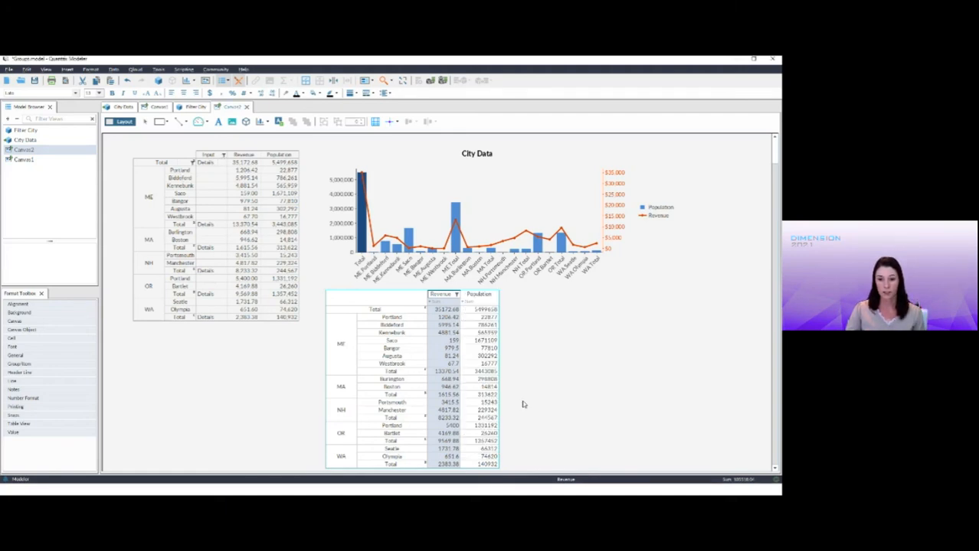
Remove the table view beneath the City Data chart and switch Canvas2 to Interact mode
right_click(466, 348)
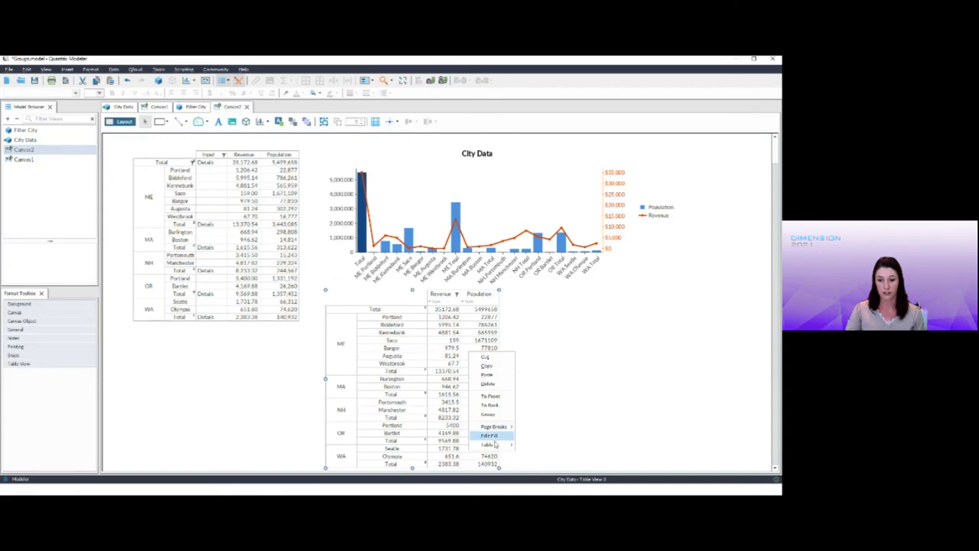
click(557, 423)
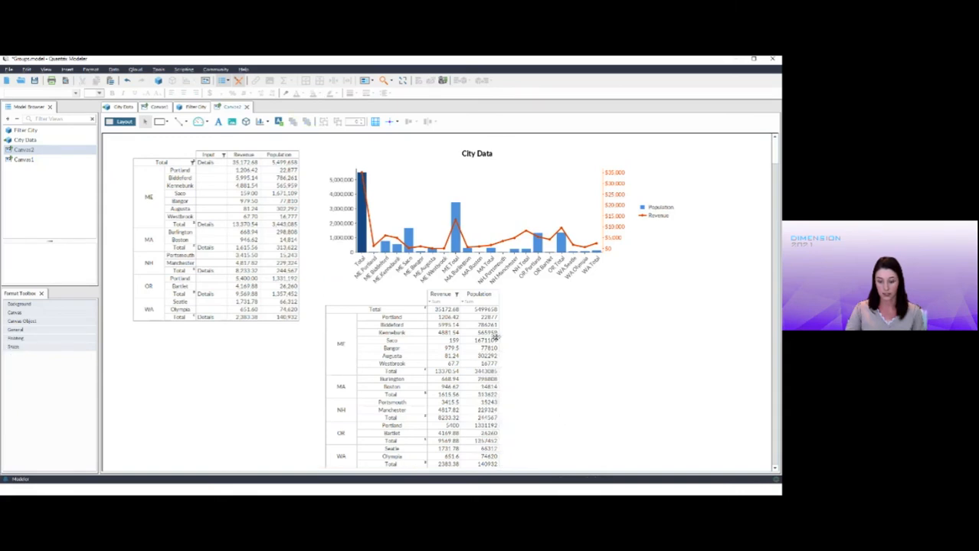
click(496, 342)
key(Delete)
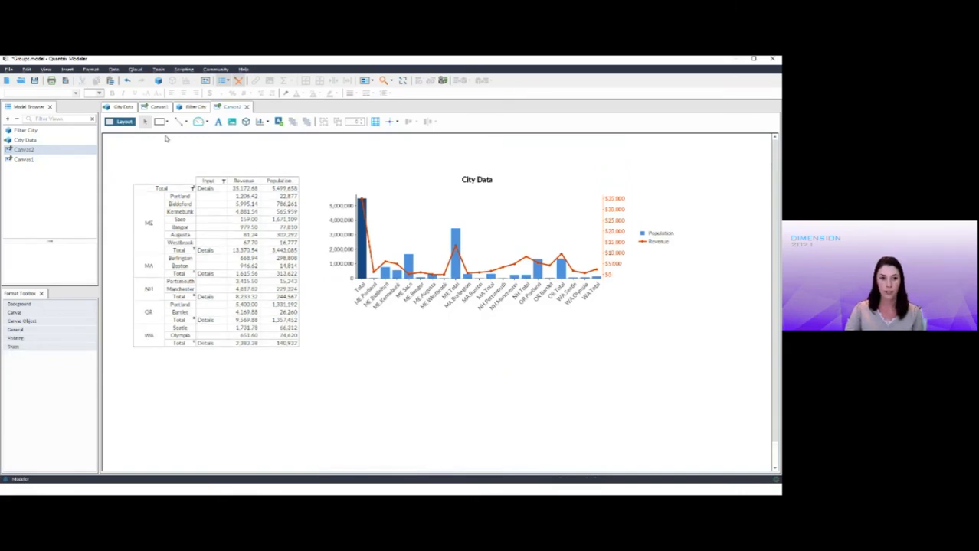
click(122, 122)
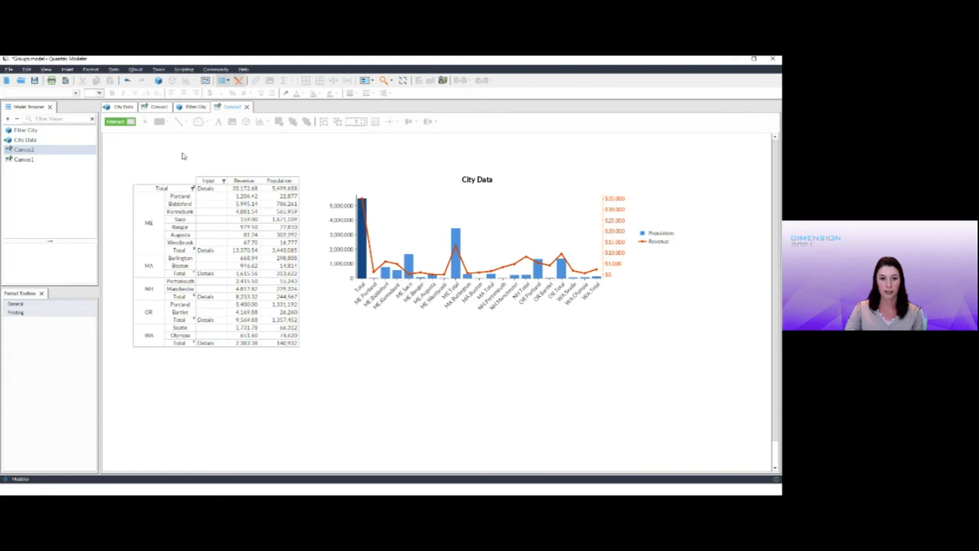
Set the overall Total's Input to Summary and back to Details to test the linked chart
click(225, 192)
click(224, 191)
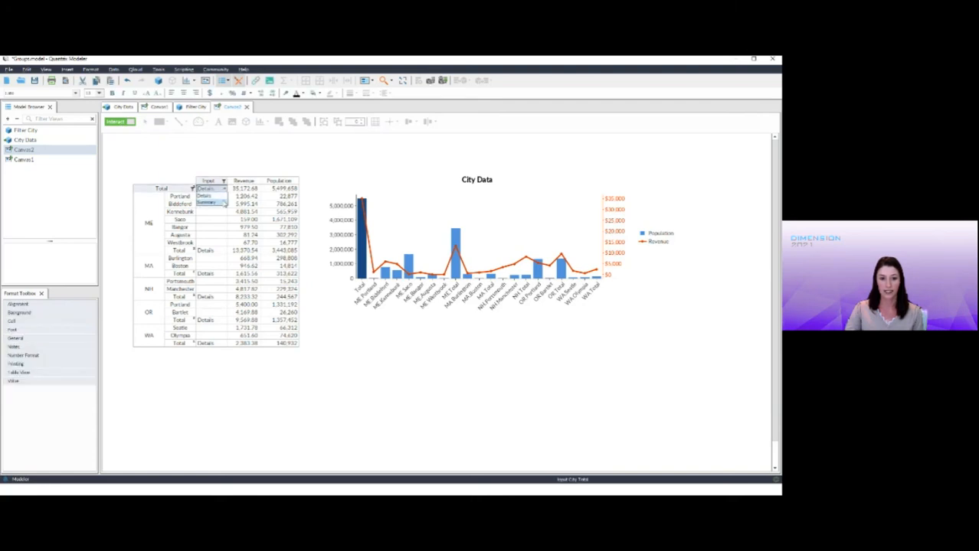
click(209, 202)
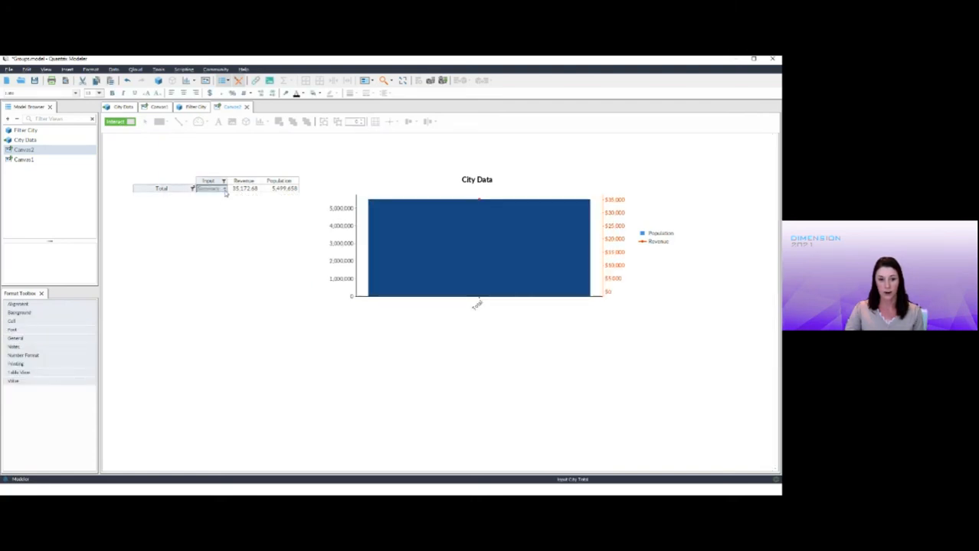
click(225, 191)
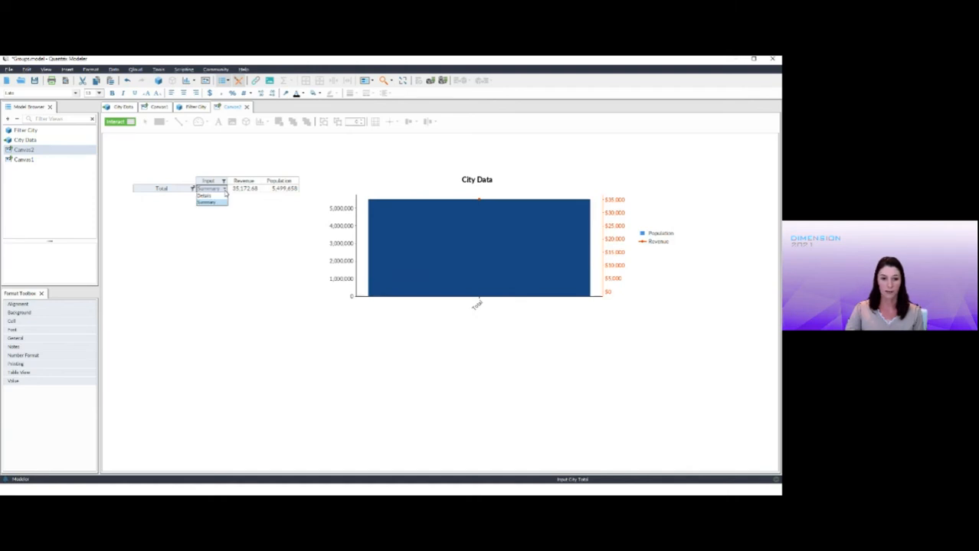
click(216, 196)
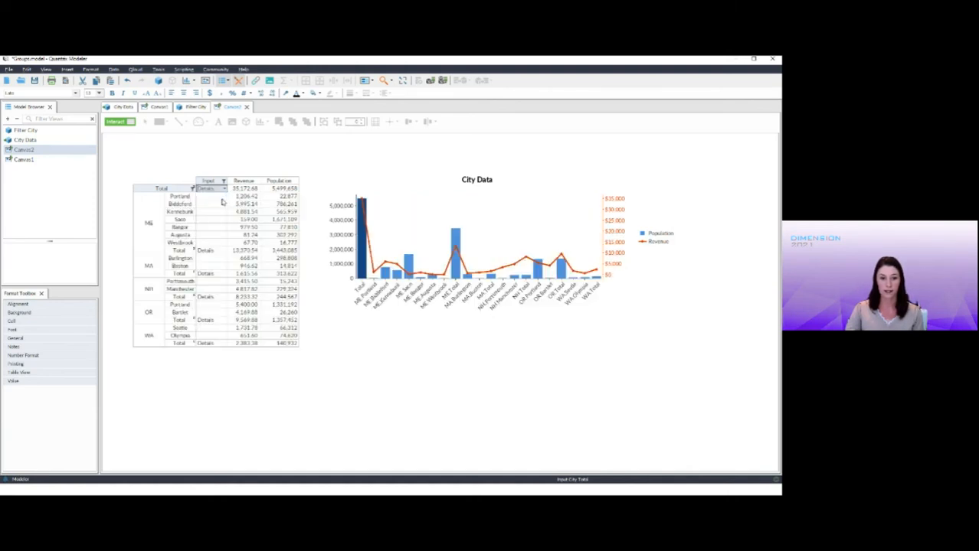
Set the Input of the ME, MA, NH, OR and WA Totals to Summary
click(224, 250)
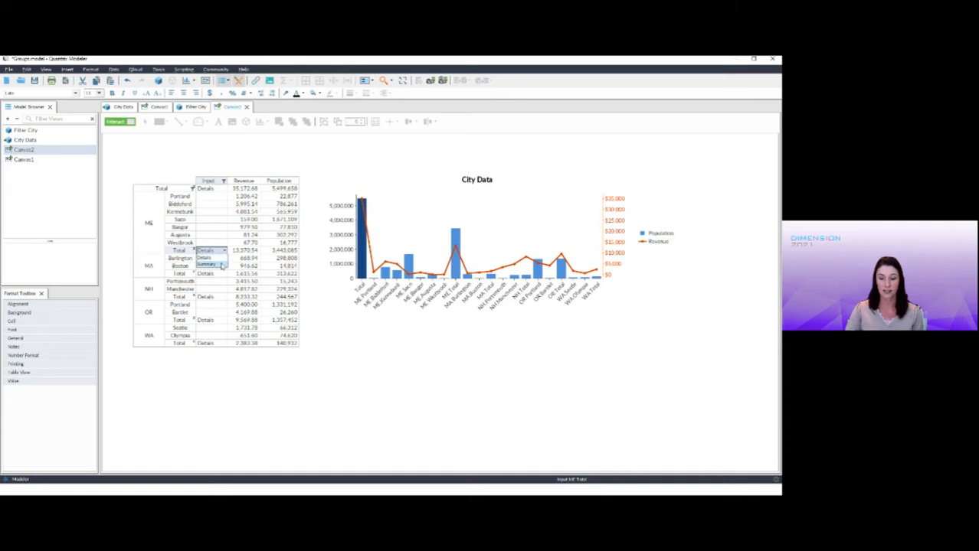
click(223, 263)
click(224, 220)
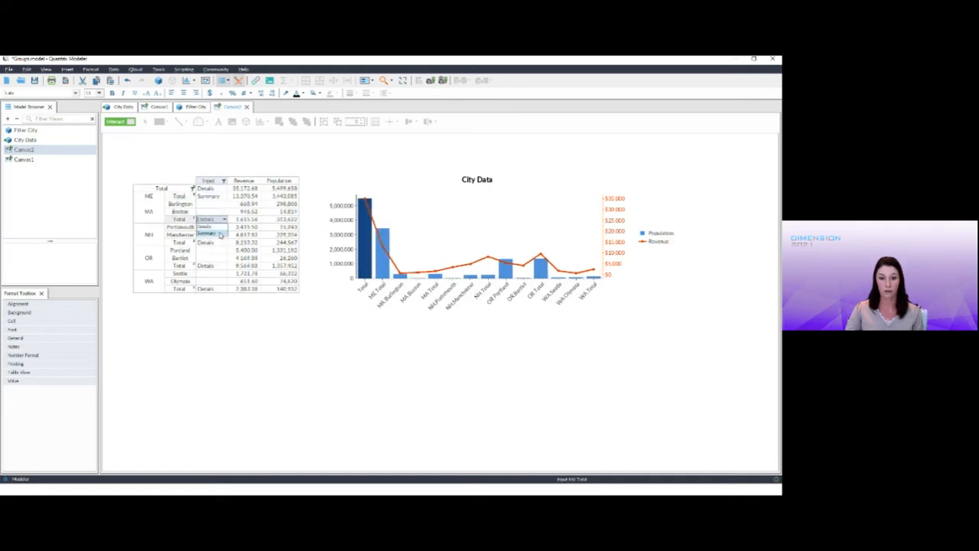
click(217, 235)
click(223, 227)
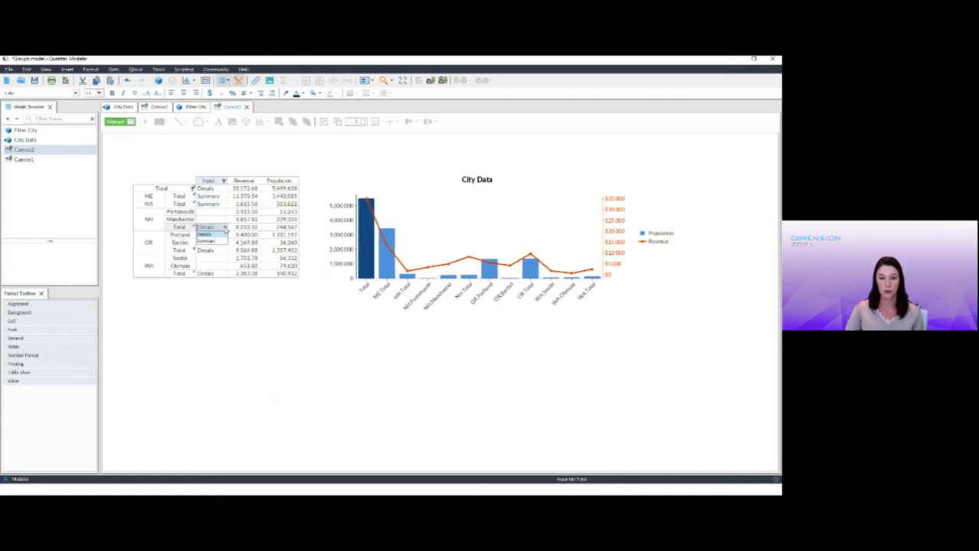
click(219, 243)
click(222, 236)
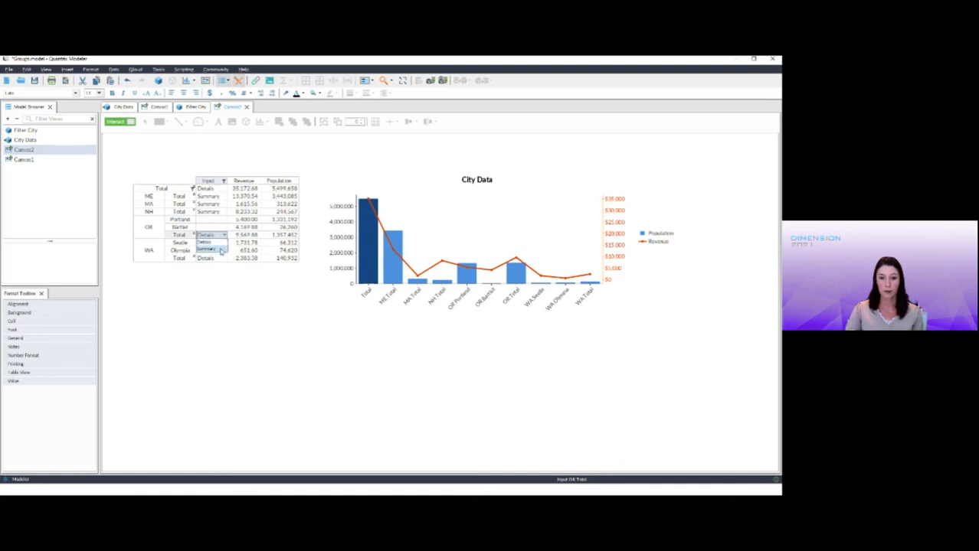
click(219, 250)
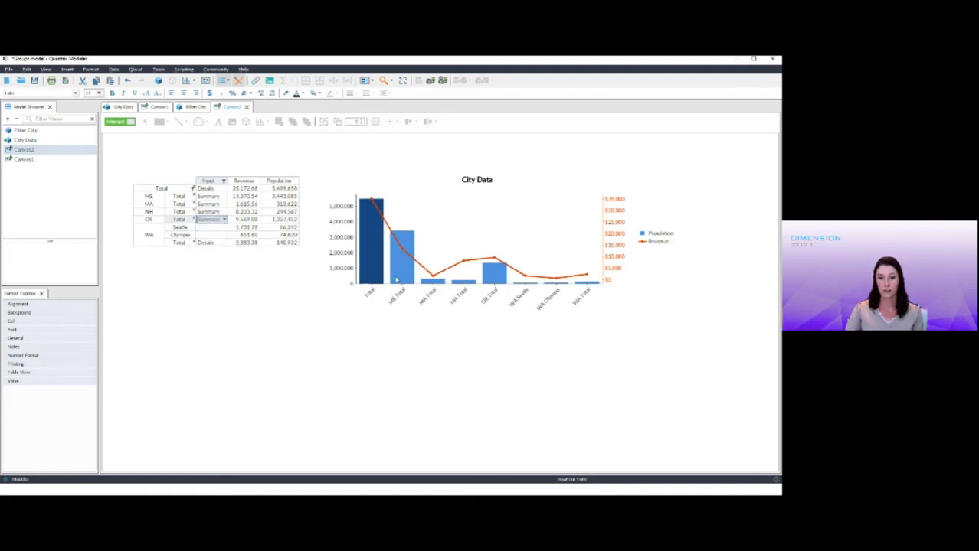
click(222, 244)
click(223, 244)
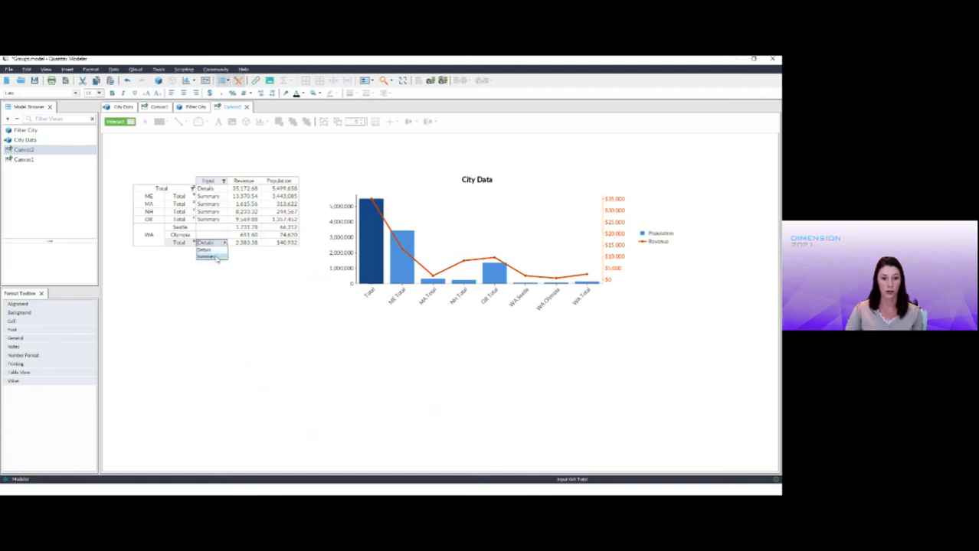
click(215, 258)
Set the Input of the NH Total to Details to expand only that group
click(226, 220)
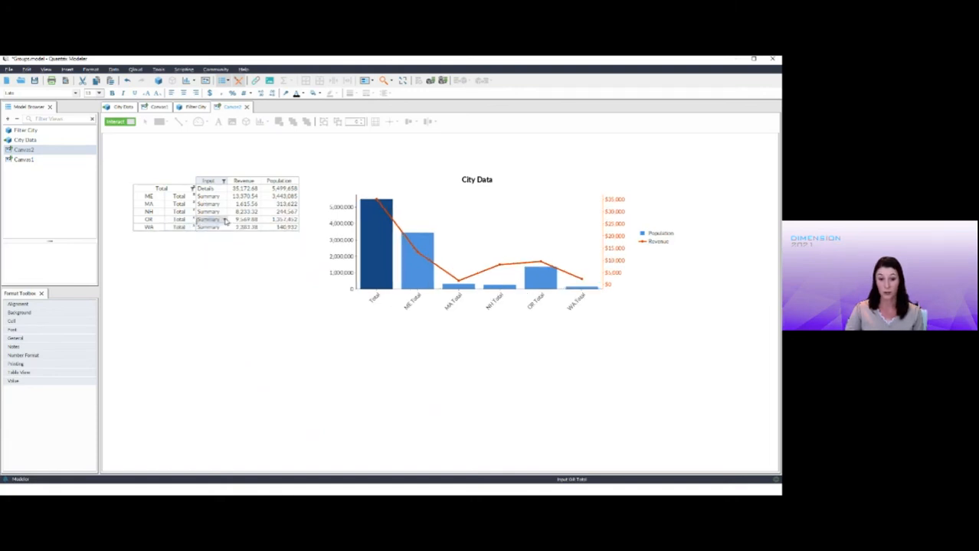
click(224, 212)
click(225, 212)
click(222, 220)
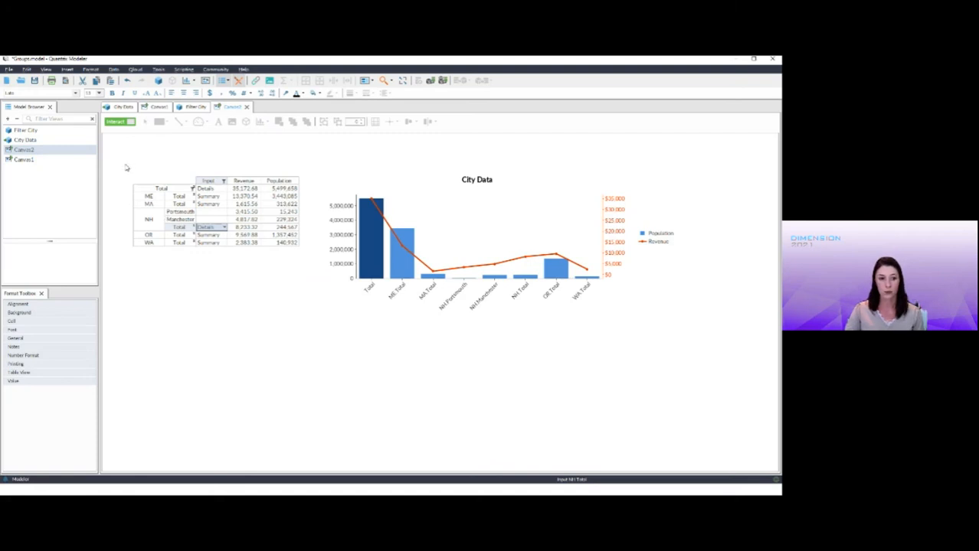
Open the City Data matrix and Canvas1 to compare the source data with the filtered canvas table
click(20, 140)
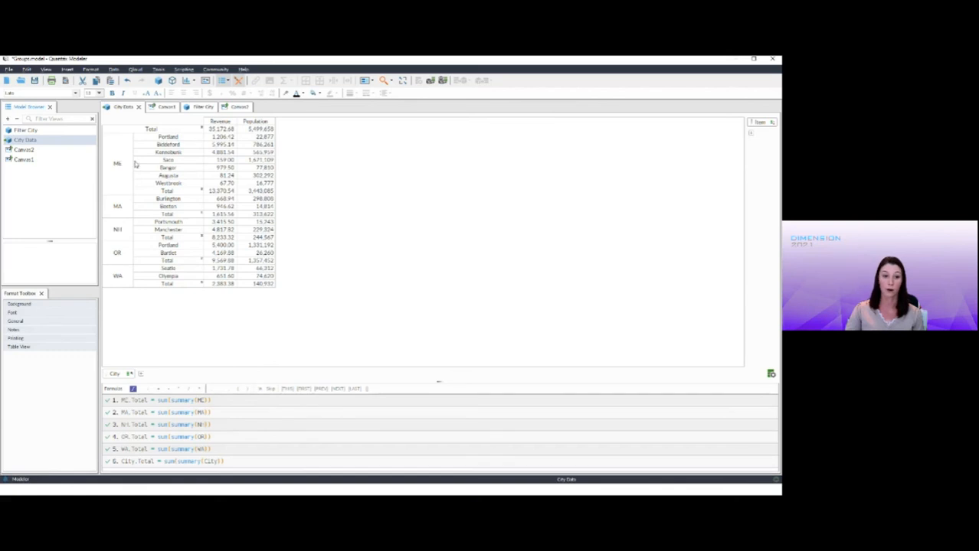
double_click(33, 160)
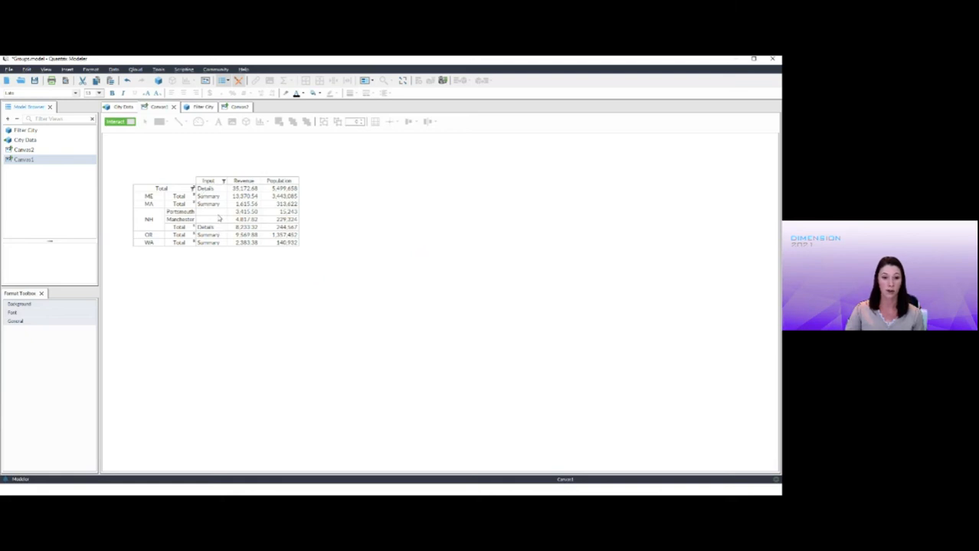
click(354, 175)
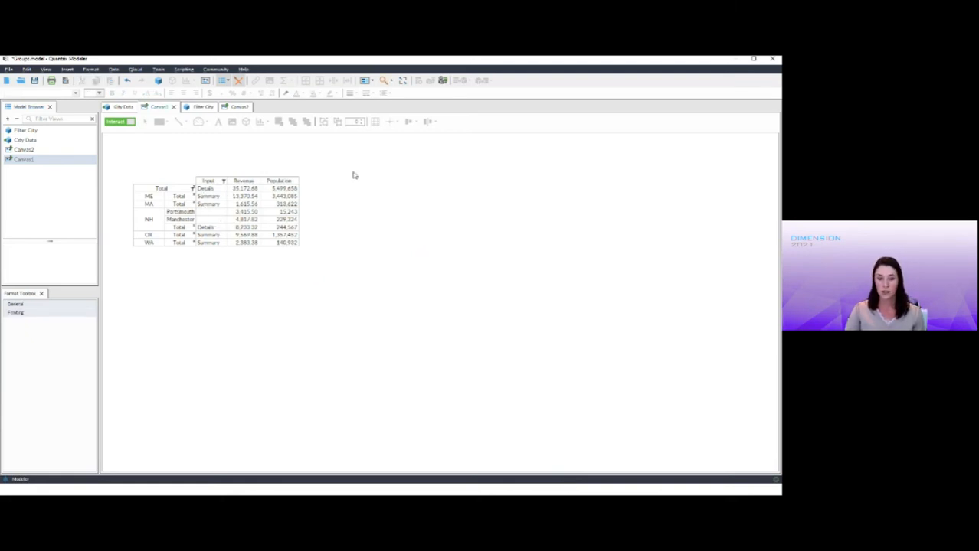